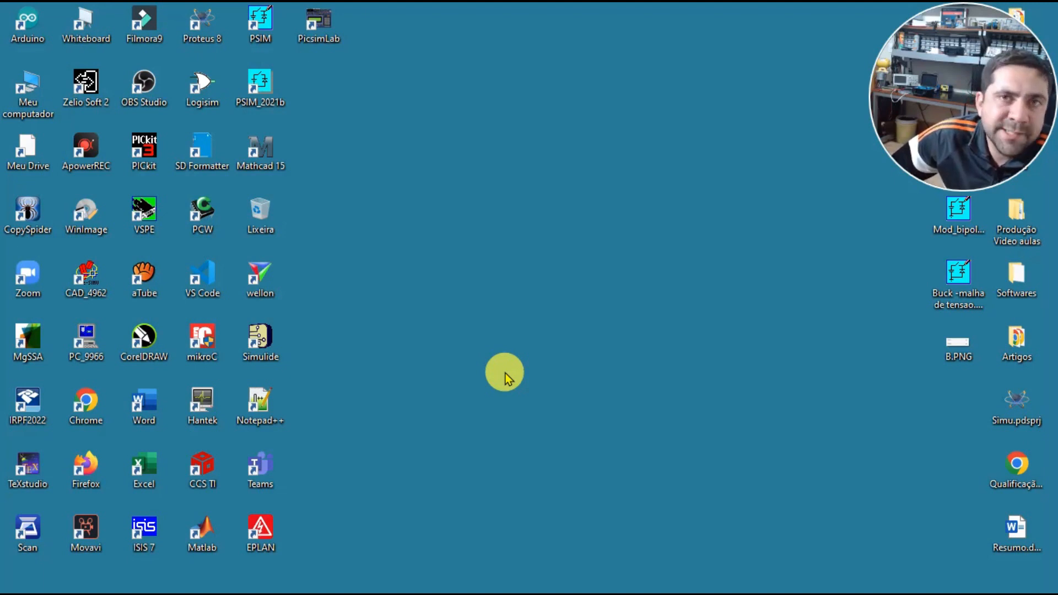
Step: Launch Proteus 8 and start a new project named Testepdsprj
{"action": "double_click", "coordinate": [202, 23]}
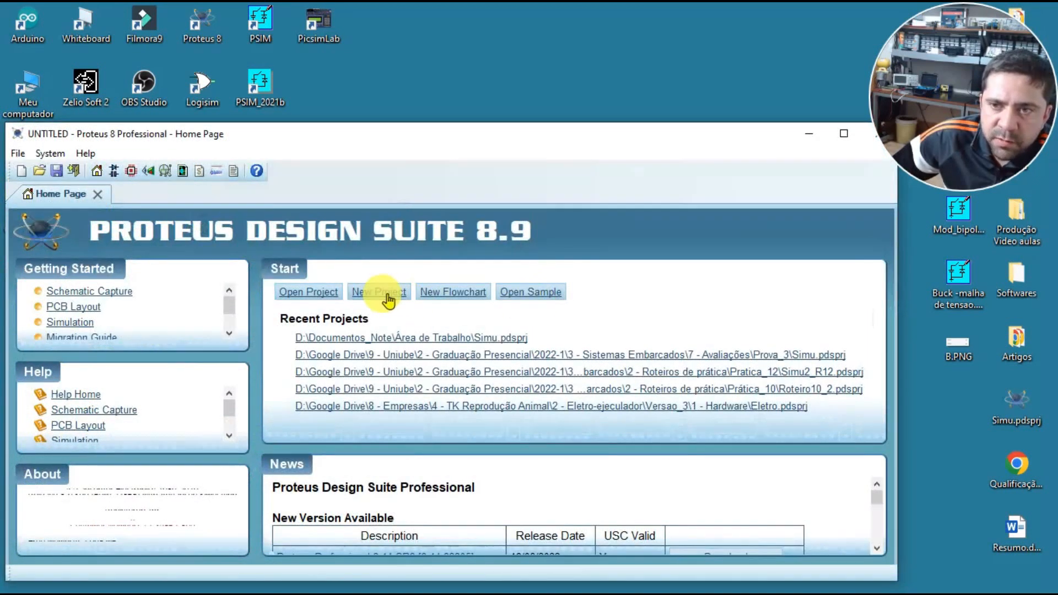
{"action": "left_click", "coordinate": [379, 291]}
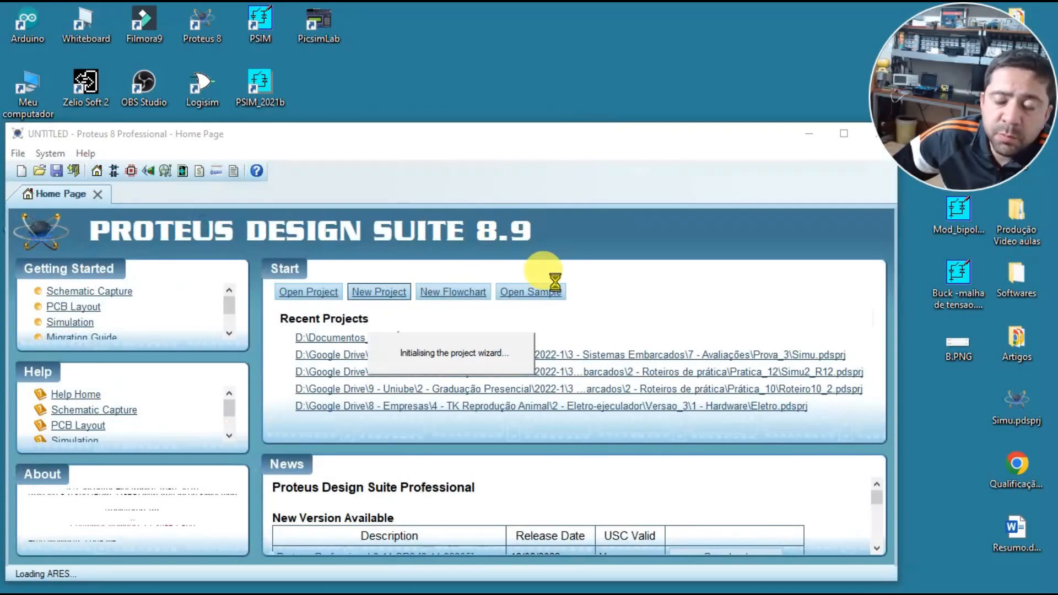
{"action": "left_click_drag", "start_coordinate": [297, 243], "coordinate": [205, 235]}
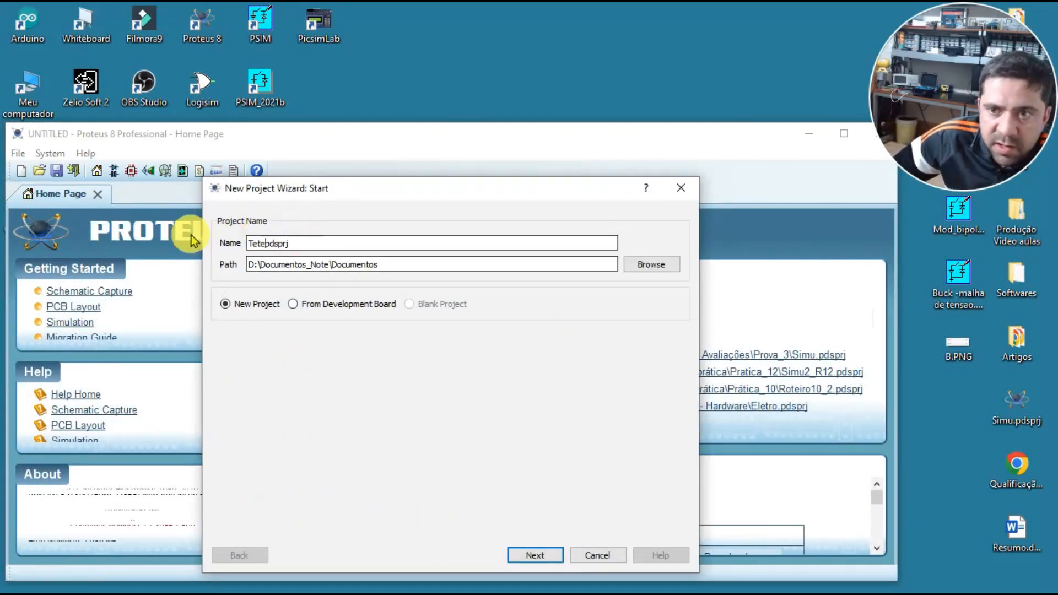
{"action": "type", "text": "Teste"}
Step: Set the project's save folder to Área de Trabalho and finish the new project wizard with its default options
{"action": "left_click", "coordinate": [668, 265]}
{"action": "left_click", "coordinate": [275, 311]}
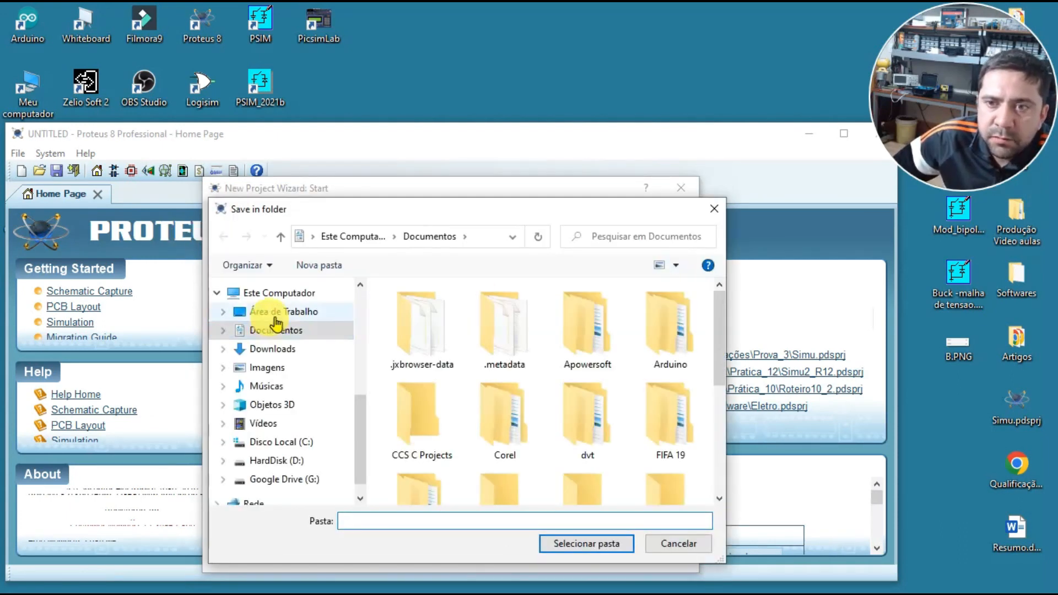
{"action": "left_click", "coordinate": [553, 543]}
{"action": "left_click", "coordinate": [538, 555]}
{"action": "left_click", "coordinate": [538, 555]}
{"action": "left_click", "coordinate": [538, 555]}
{"action": "left_click", "coordinate": [539, 554]}
{"action": "left_click", "coordinate": [538, 555]}
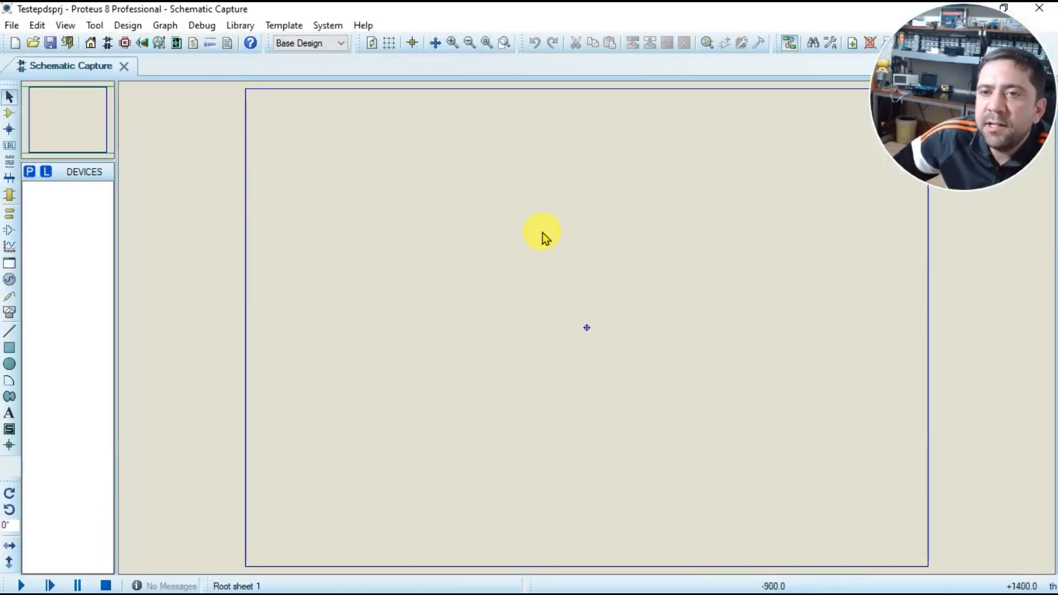
Step: Search the device library for "res" and add the generic resistor RES to the project's devices
{"action": "left_click", "coordinate": [9, 112]}
{"action": "left_click", "coordinate": [29, 171]}
{"action": "type", "text": "res"}
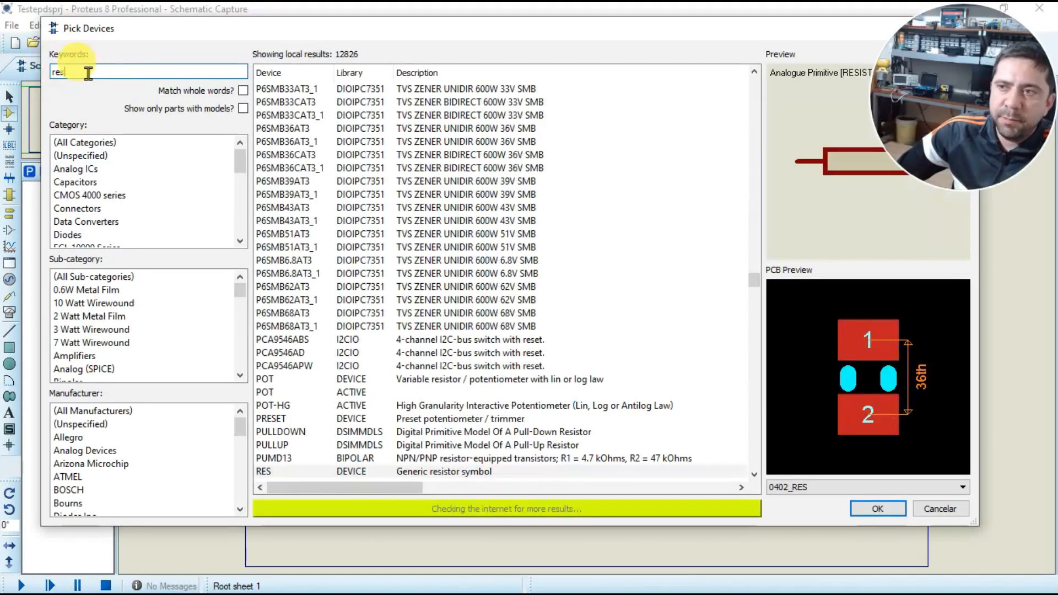
{"action": "scroll", "coordinate": [330, 286], "scroll_direction": "down", "scroll_amount": 5}
{"action": "left_click", "coordinate": [278, 273]}
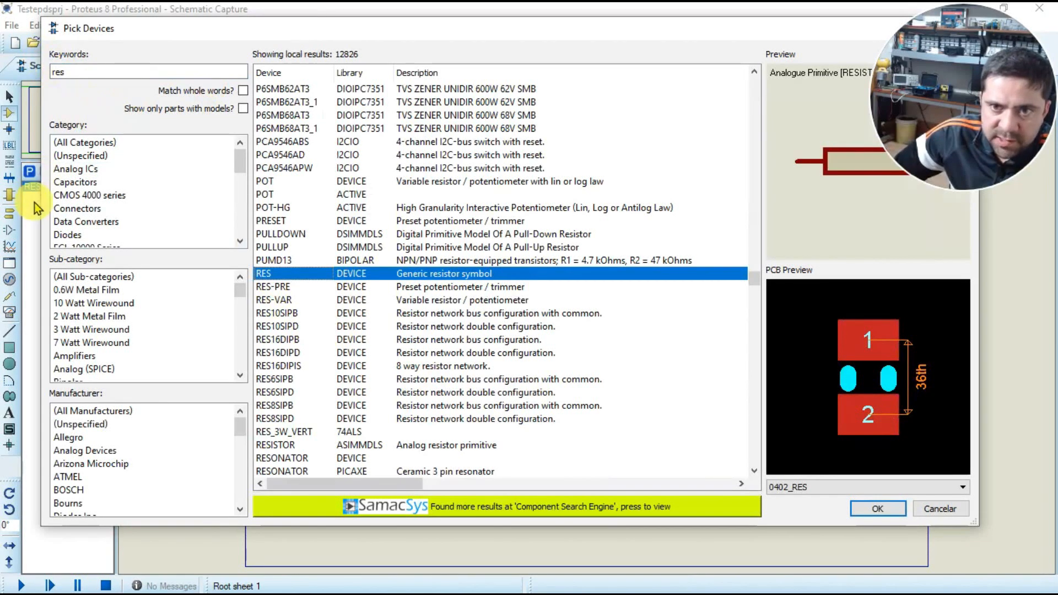
Step: Search the device library for "cap", add the generic non-electrolytic capacitor CAP, and finish picking devices
{"action": "double_click", "coordinate": [93, 75]}
{"action": "type", "text": "ca"}
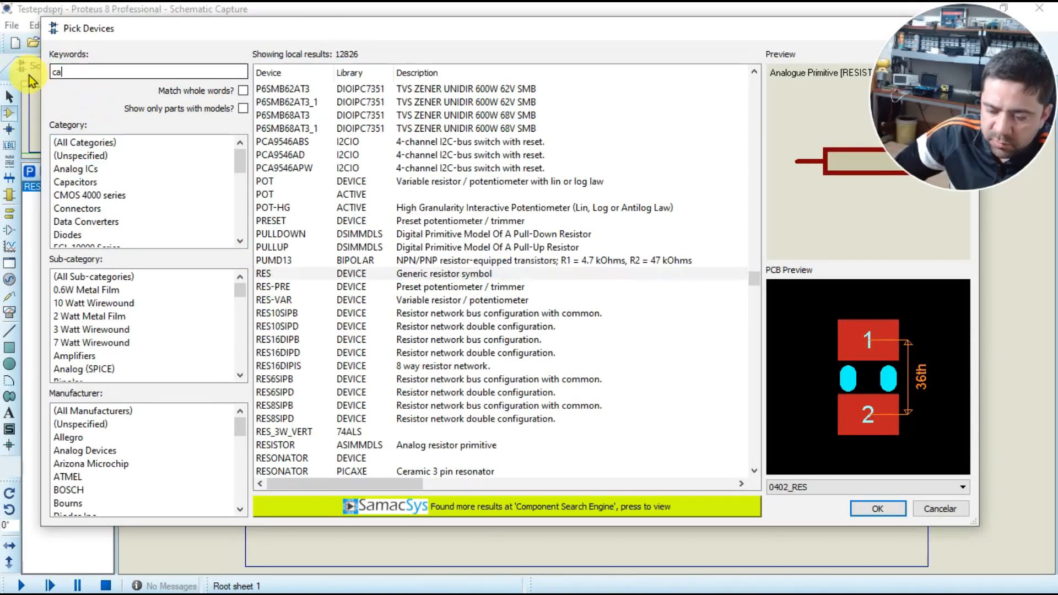
{"action": "type", "text": "p"}
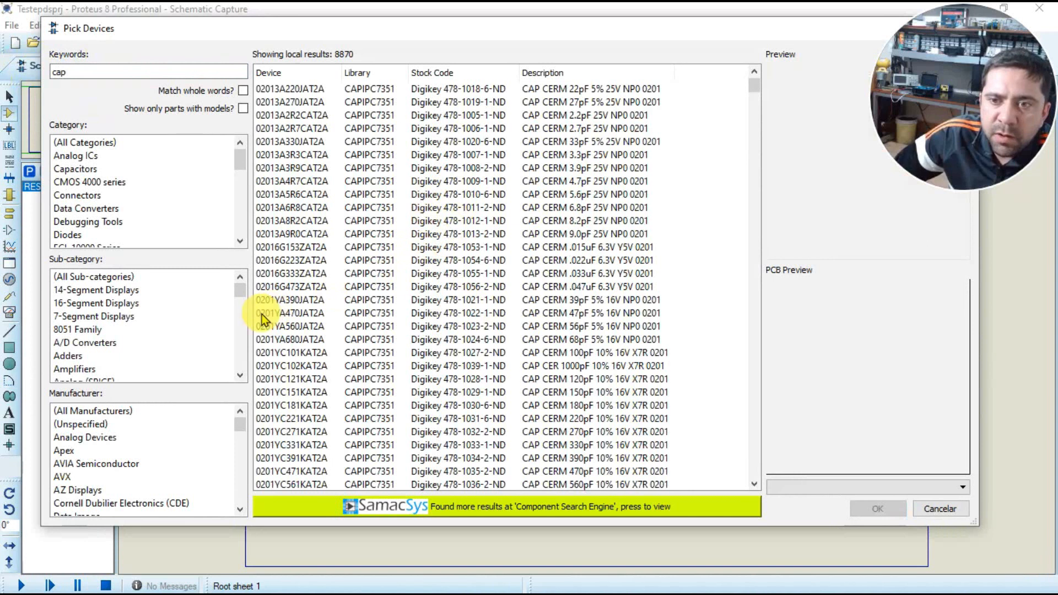
{"action": "scroll", "coordinate": [315, 281], "scroll_direction": "down", "scroll_amount": 3}
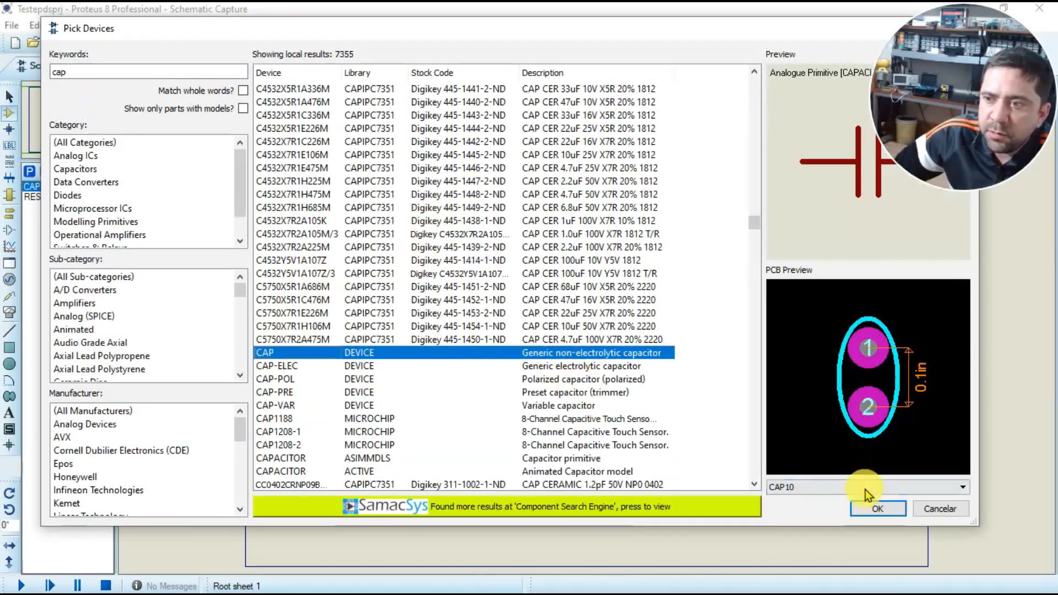
{"action": "left_click", "coordinate": [877, 507]}
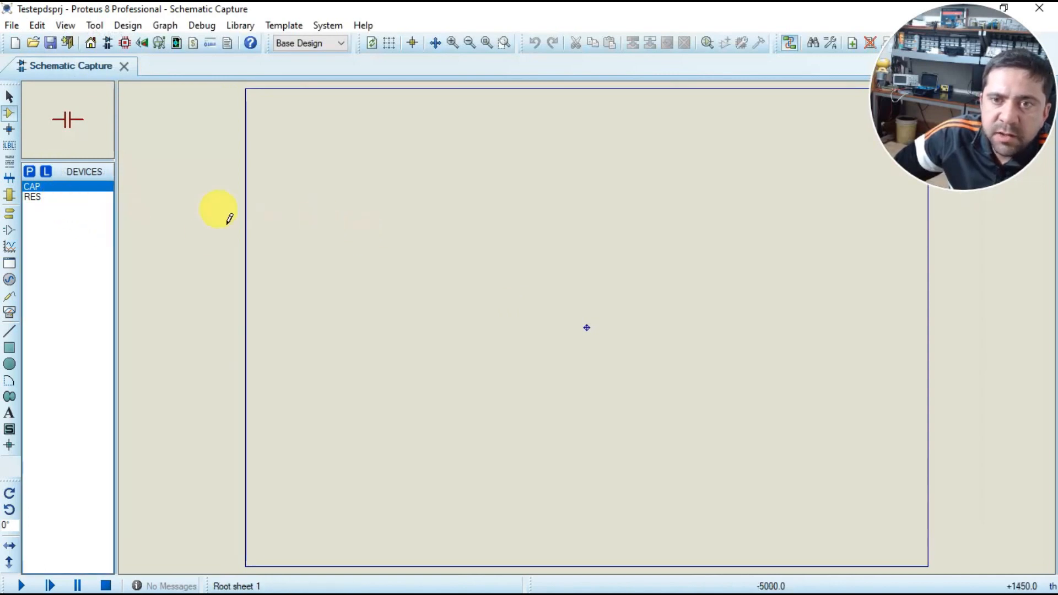
Step: Place a RES resistor horizontally in the upper-left area of the sheet
{"action": "left_click", "coordinate": [56, 197]}
{"action": "left_click", "coordinate": [397, 199]}
{"action": "scroll", "coordinate": [408, 203], "scroll_direction": "up", "scroll_amount": 4}
Step: Place a CAP capacitor below and to the right of the resistor and rotate it clockwise to stand vertically
{"action": "left_click", "coordinate": [52, 186]}
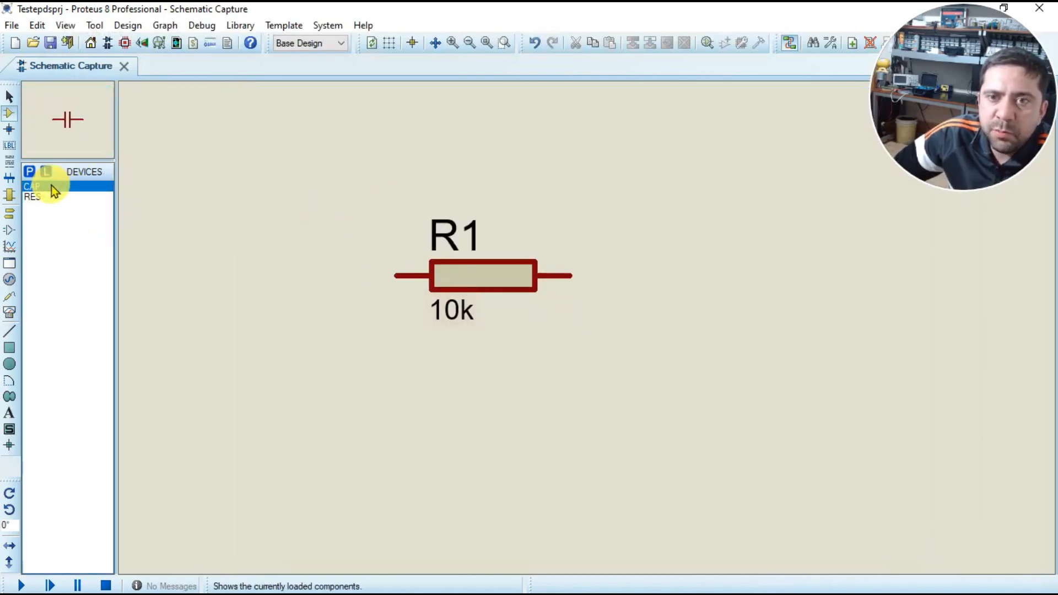
{"action": "left_click", "coordinate": [653, 374]}
{"action": "right_click", "coordinate": [657, 355]}
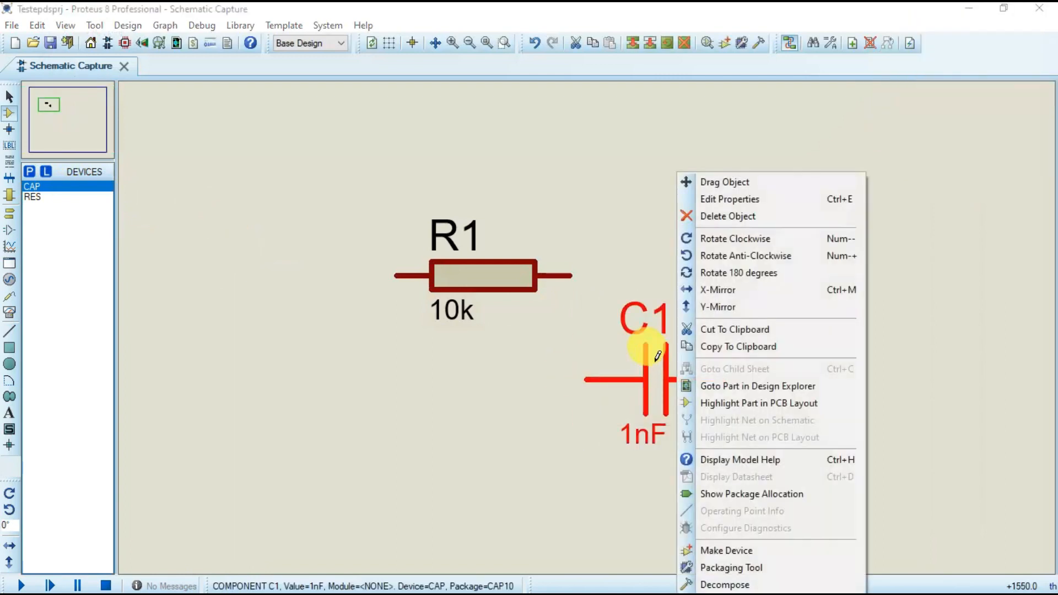
{"action": "left_click", "coordinate": [747, 238]}
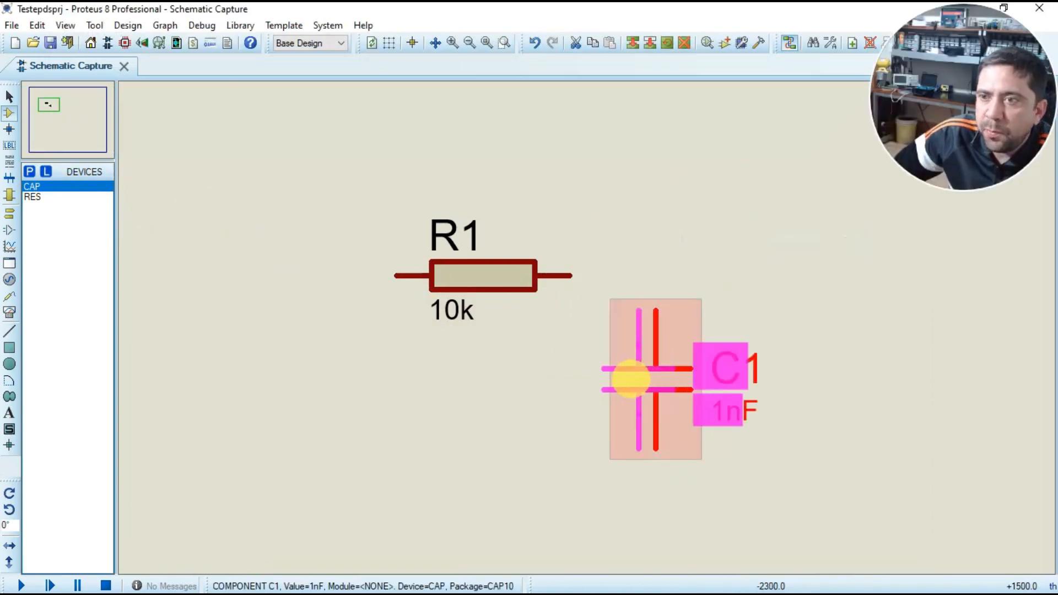
Step: Wire the resistor's right end to the capacitor's upper pin and connect a ground terminal below the capacitor
{"action": "left_click", "coordinate": [571, 275]}
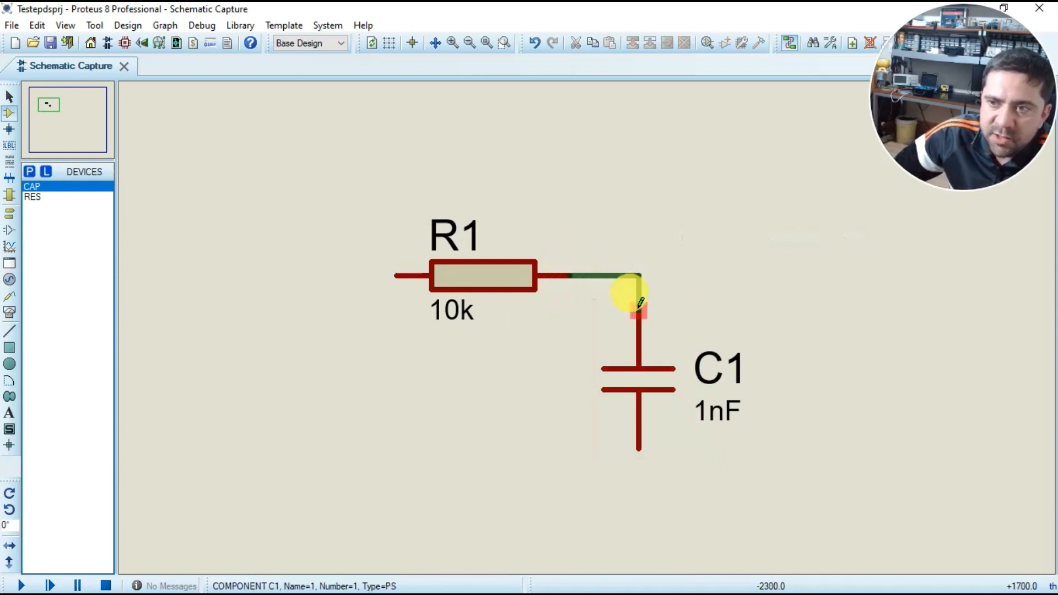
{"action": "left_click", "coordinate": [639, 304]}
{"action": "left_click", "coordinate": [10, 213]}
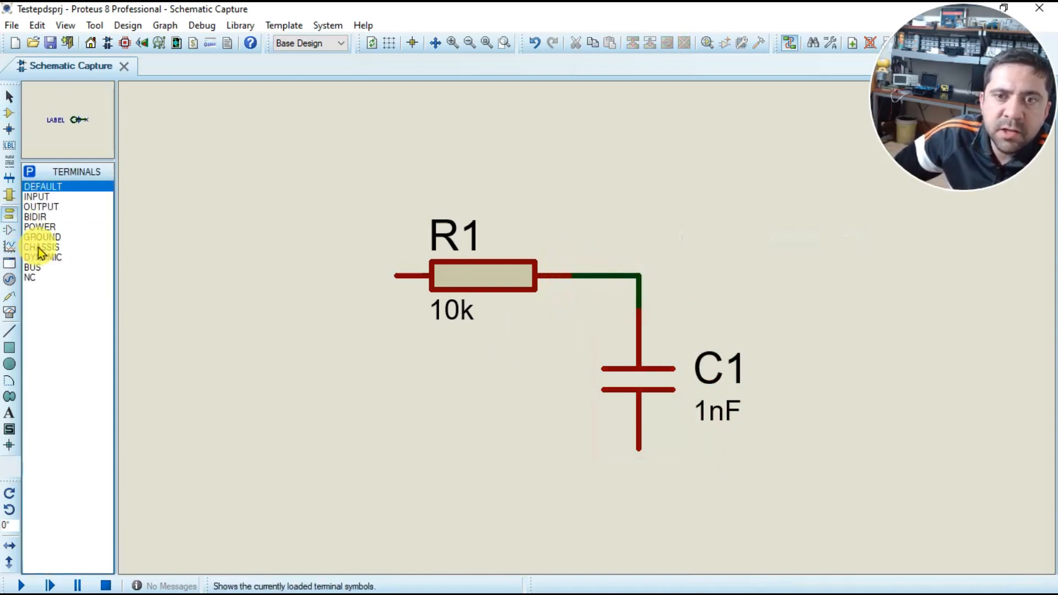
{"action": "left_click", "coordinate": [41, 237]}
{"action": "left_click", "coordinate": [638, 499]}
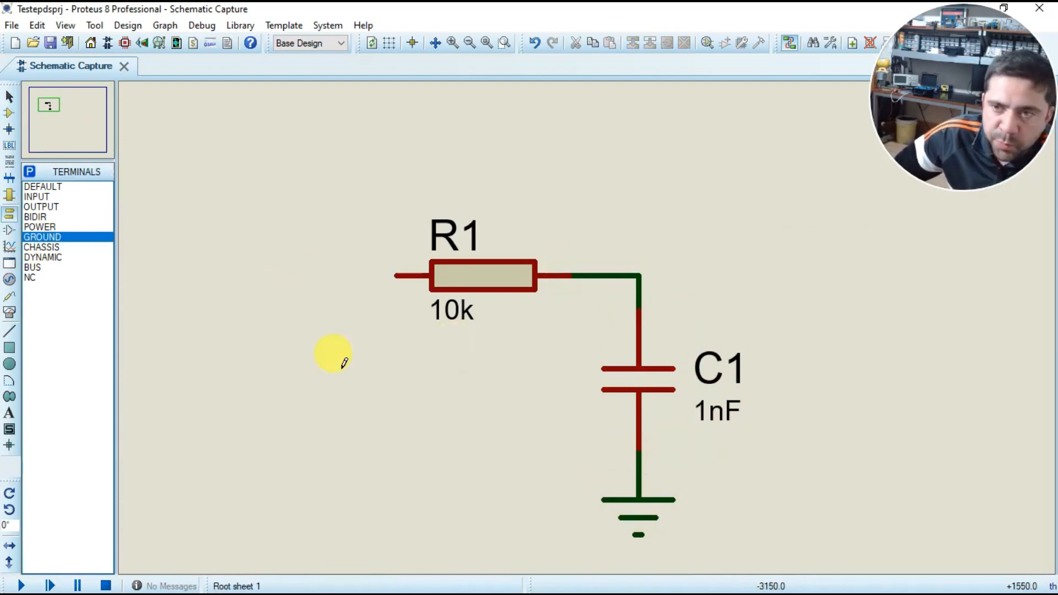
Step: Place a sine generator to the left of the resistor and wire it to the resistor's free end
{"action": "scroll", "coordinate": [468, 366], "scroll_direction": "down", "scroll_amount": 3}
{"action": "scroll", "coordinate": [600, 349], "scroll_direction": "up", "scroll_amount": 3}
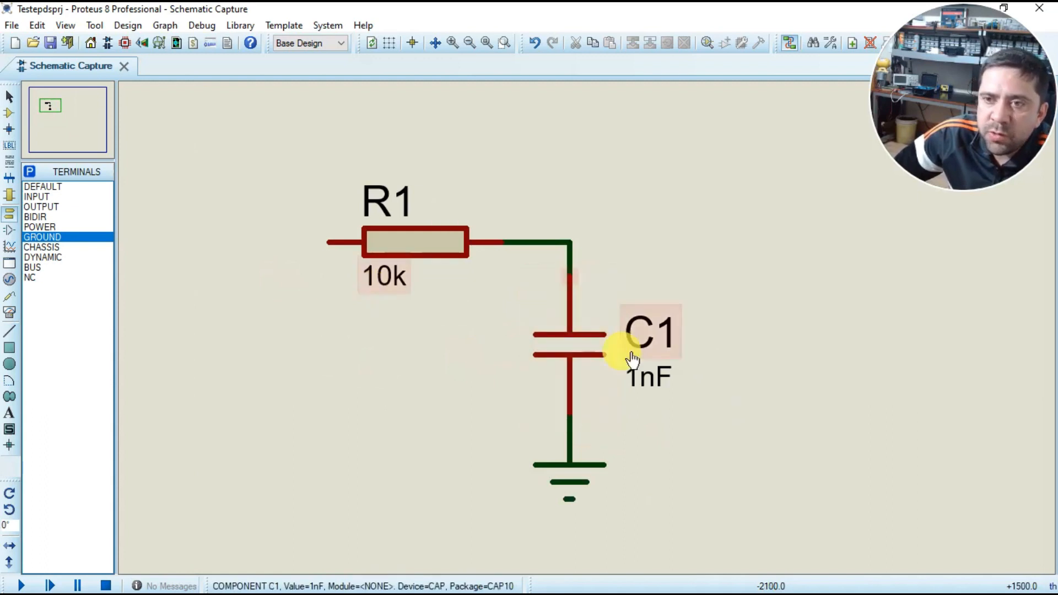
{"action": "left_click", "coordinate": [9, 280]}
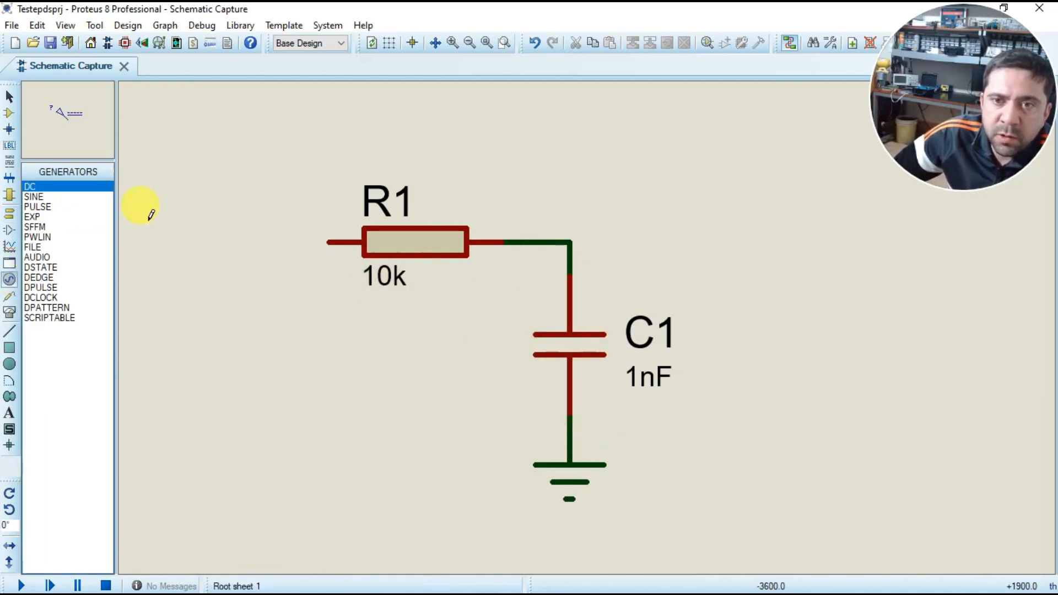
{"action": "left_click", "coordinate": [34, 197]}
{"action": "left_click", "coordinate": [137, 205]}
{"action": "left_click", "coordinate": [231, 237]}
{"action": "left_click", "coordinate": [229, 241]}
{"action": "left_click", "coordinate": [328, 241]}
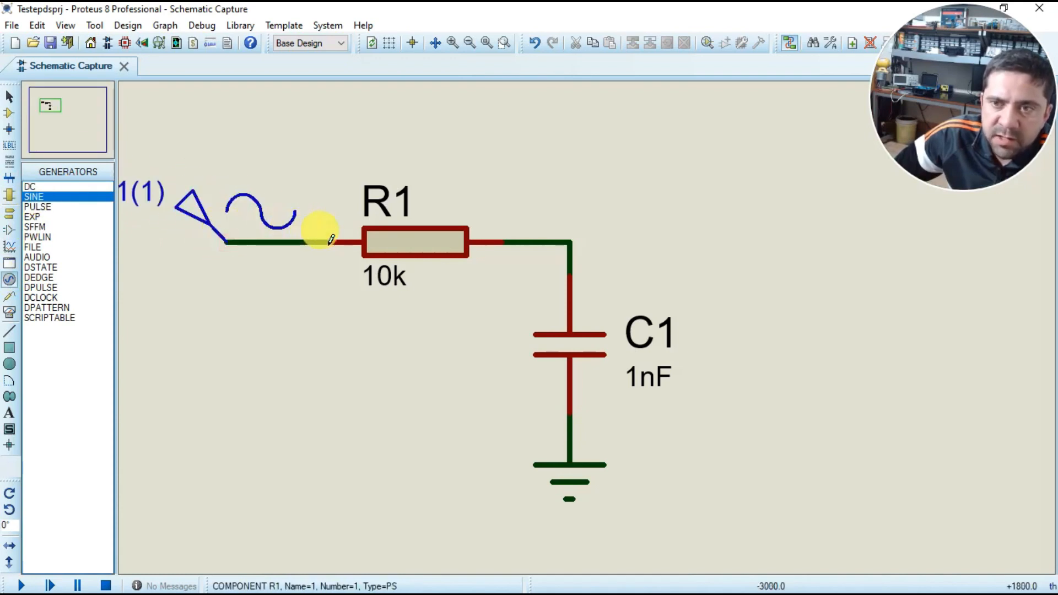
Step: Name the sine generator Vin and define its amplitude as 1 V RMS
{"action": "double_click", "coordinate": [192, 226]}
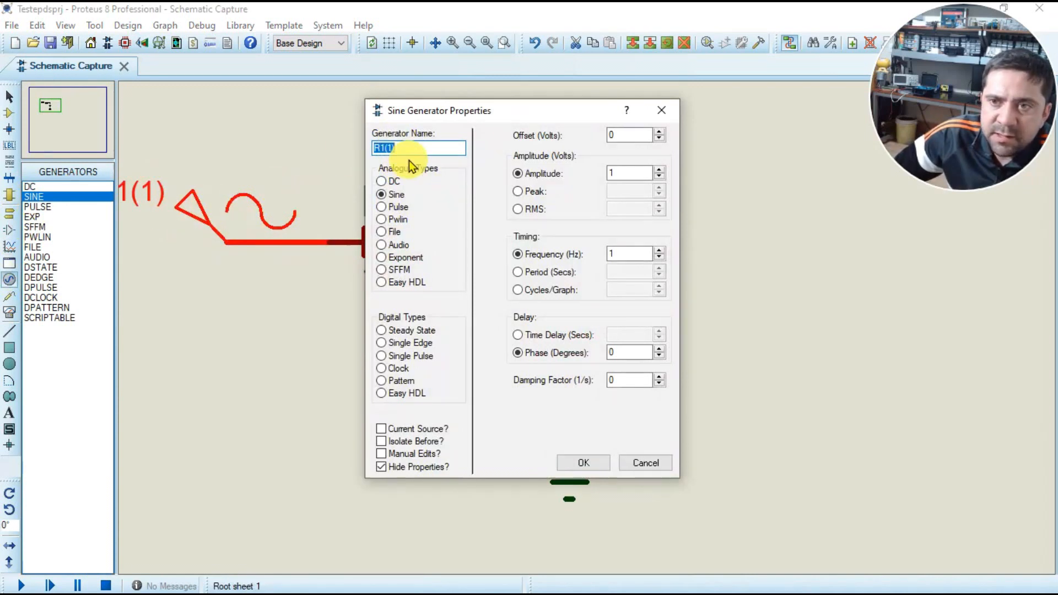
{"action": "type", "text": "Vin"}
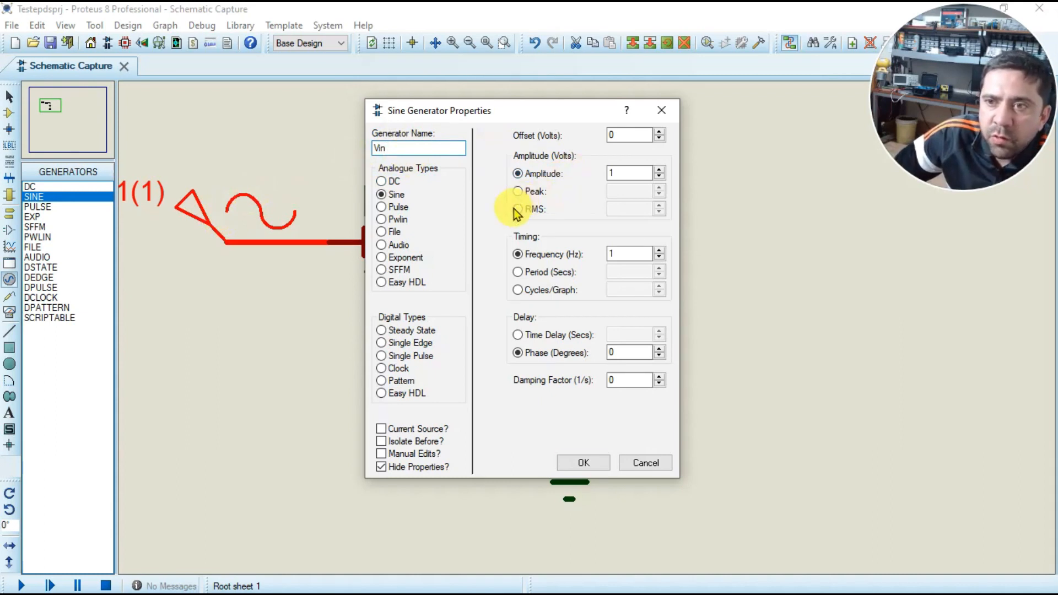
{"action": "left_click", "coordinate": [516, 212]}
{"action": "left_click_drag", "start_coordinate": [649, 207], "coordinate": [528, 211]}
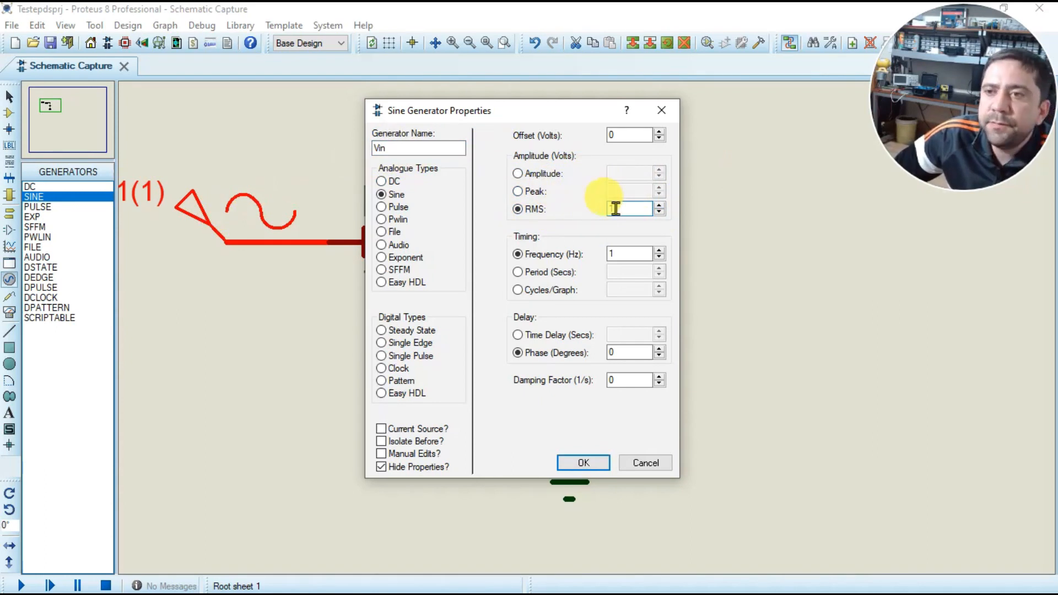
{"action": "left_click", "coordinate": [516, 173]}
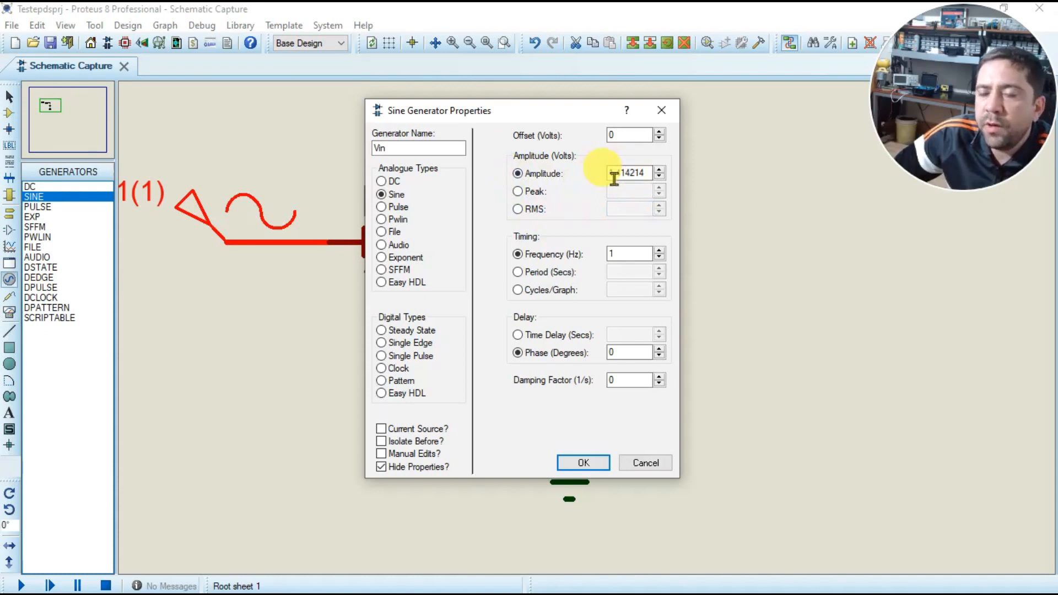
{"action": "left_click", "coordinate": [522, 211]}
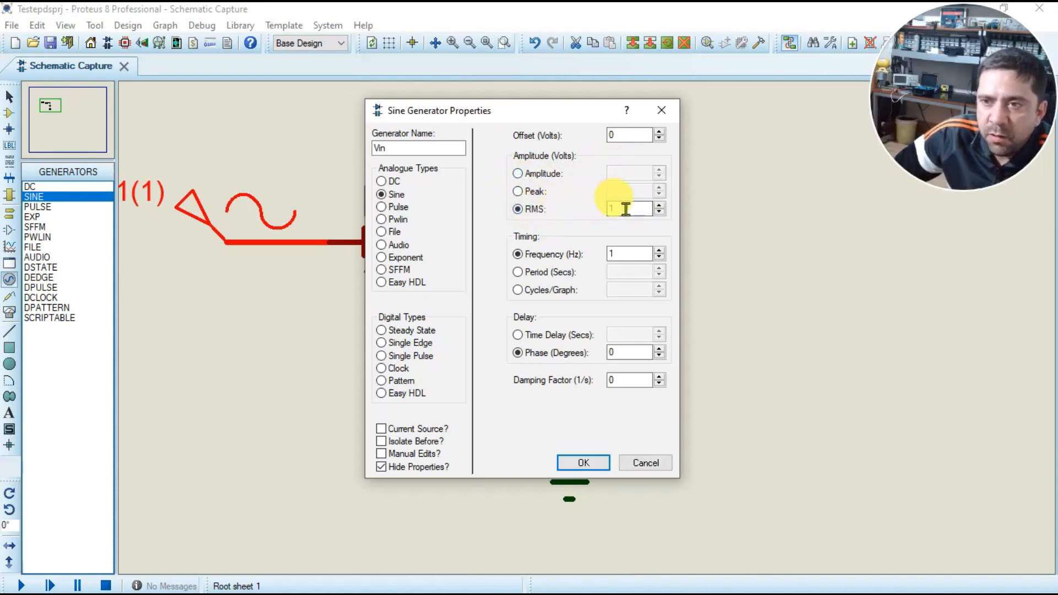
{"action": "left_click", "coordinate": [593, 465]}
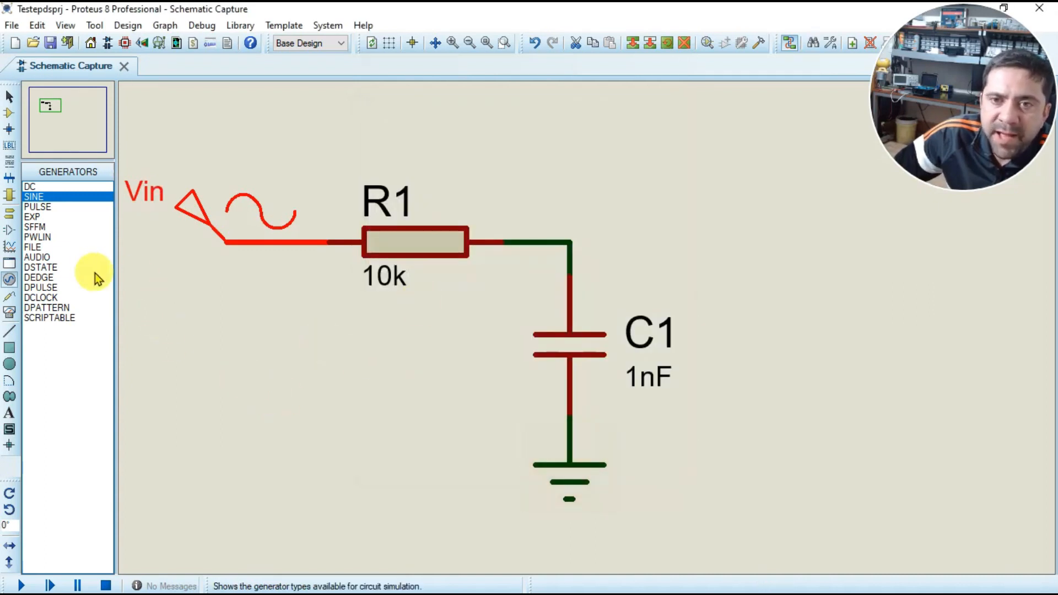
Step: Connect a voltage probe to the node between the resistor and the capacitor and name it Vout
{"action": "left_click", "coordinate": [15, 299]}
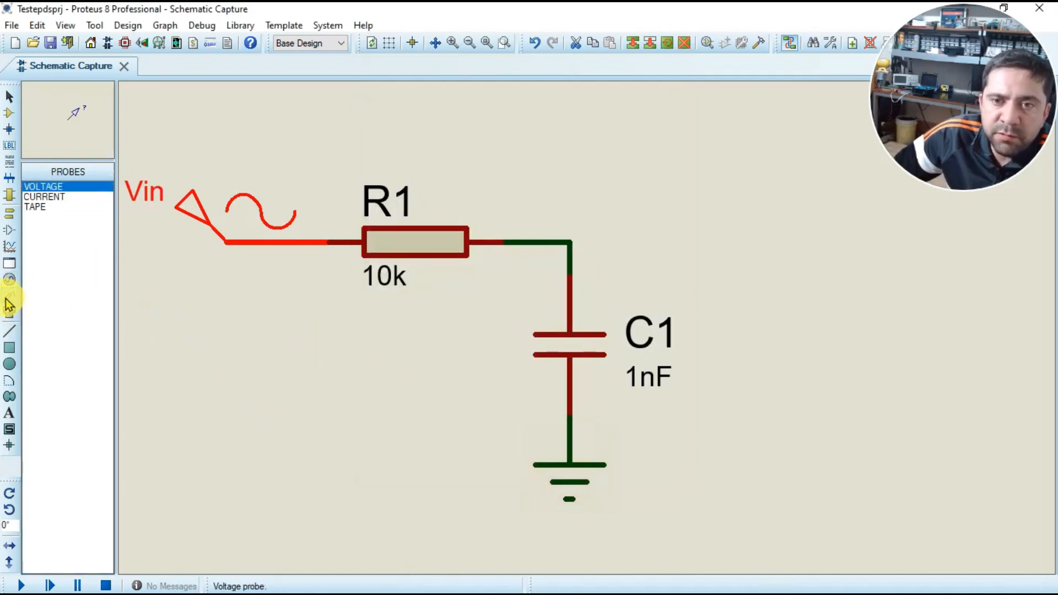
{"action": "left_click", "coordinate": [656, 196]}
{"action": "left_click", "coordinate": [579, 191]}
{"action": "left_click", "coordinate": [562, 188]}
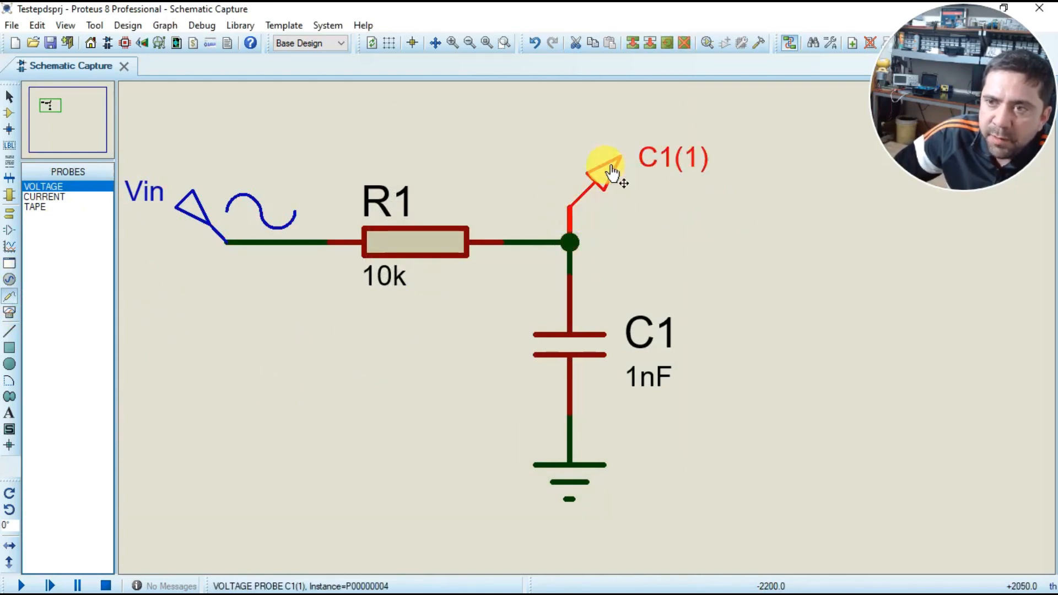
{"action": "double_click", "coordinate": [611, 168]}
{"action": "type", "text": "Vout"}
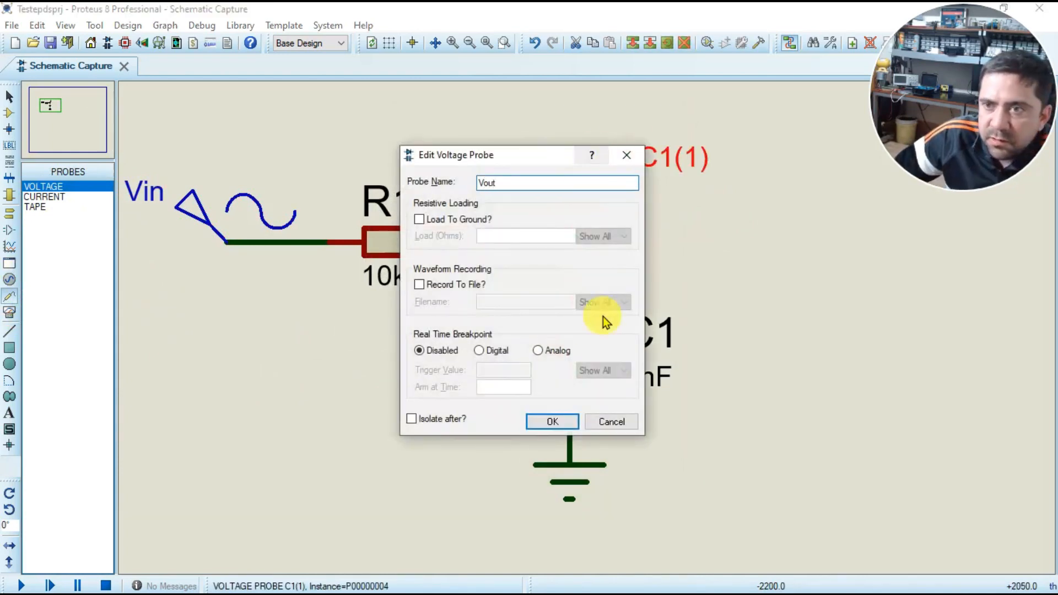
{"action": "left_click", "coordinate": [540, 422]}
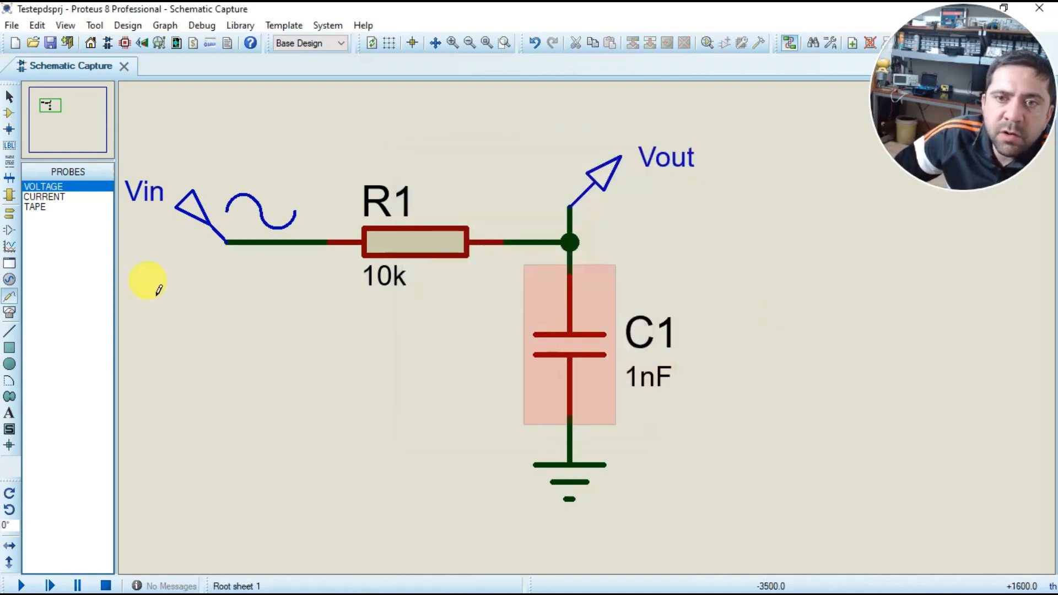
Step: Place an AC voltmeter to the right of the capacitor and wire its positive terminal to the Vout node
{"action": "left_click", "coordinate": [11, 281]}
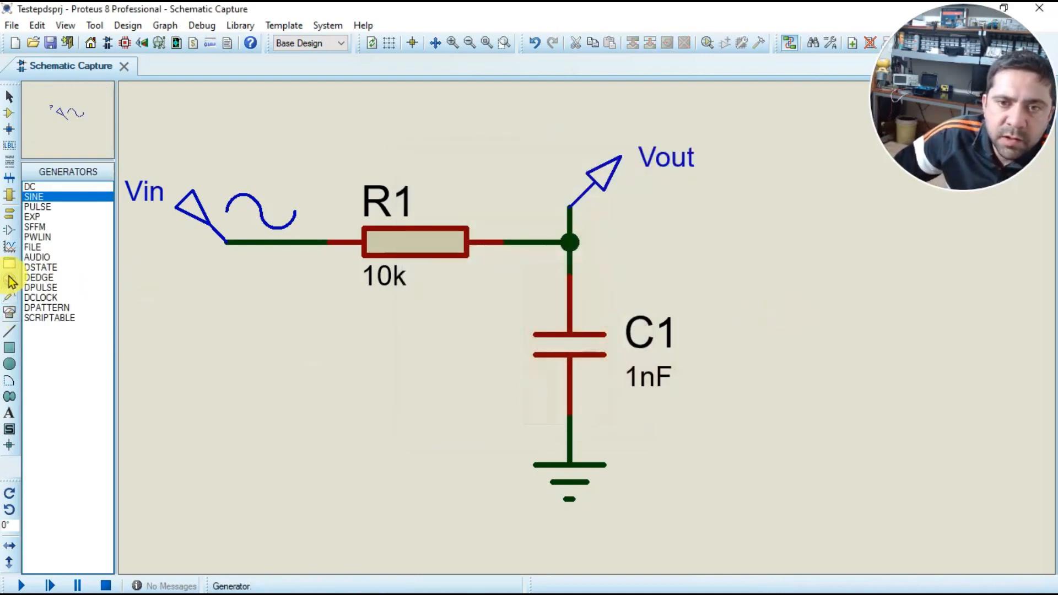
{"action": "left_click", "coordinate": [10, 313]}
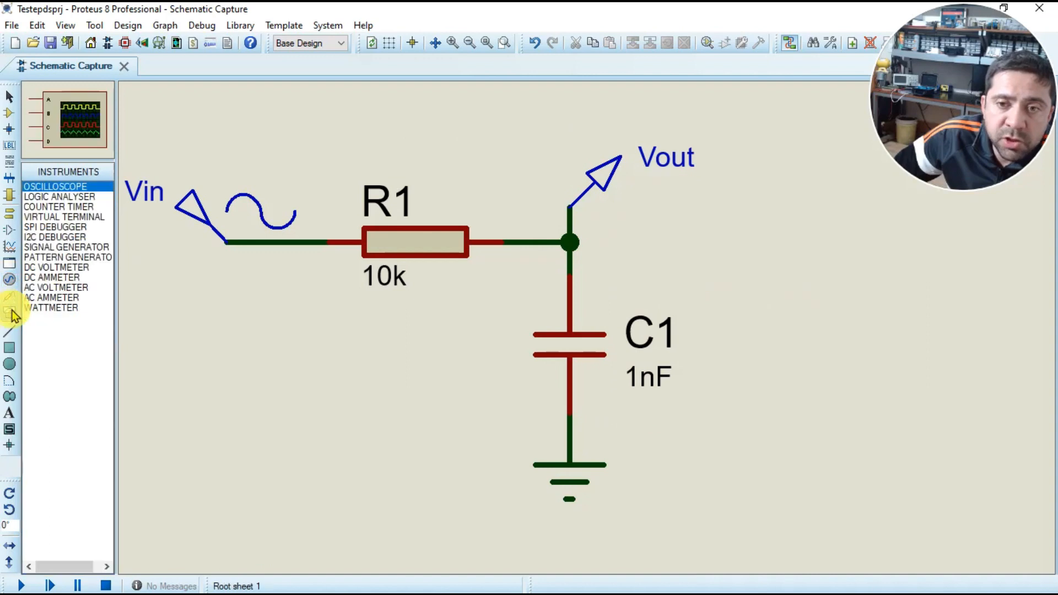
{"action": "left_click", "coordinate": [54, 287]}
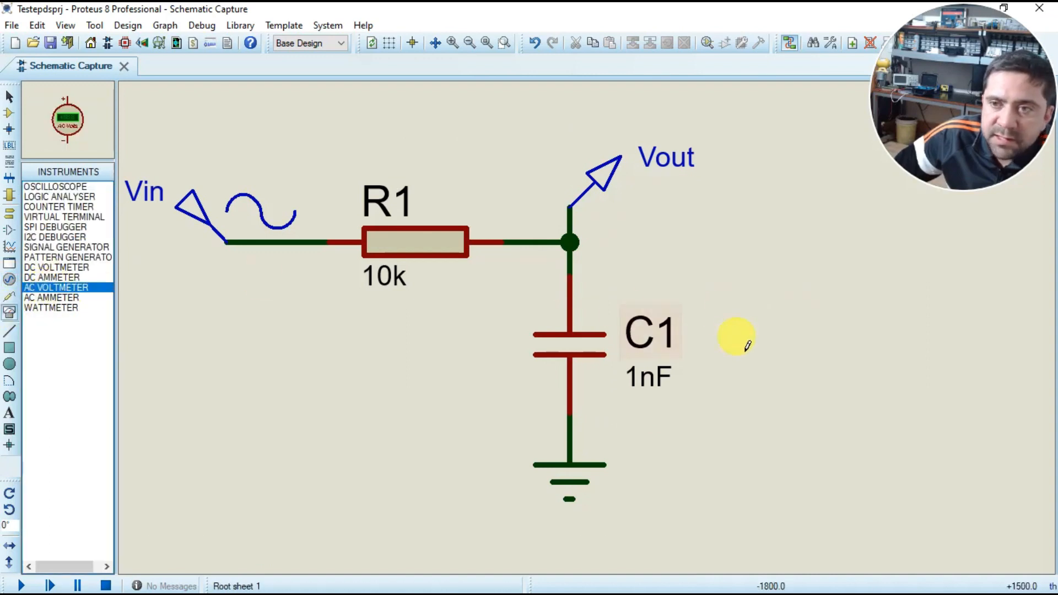
{"action": "left_click", "coordinate": [814, 357]}
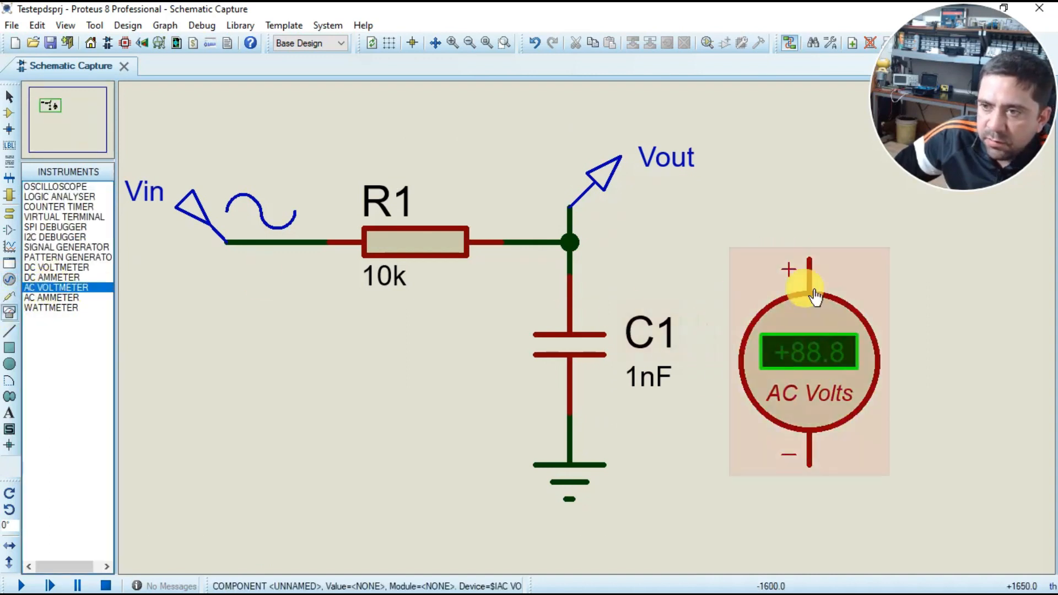
{"action": "left_click", "coordinate": [809, 256]}
{"action": "left_click", "coordinate": [573, 240]}
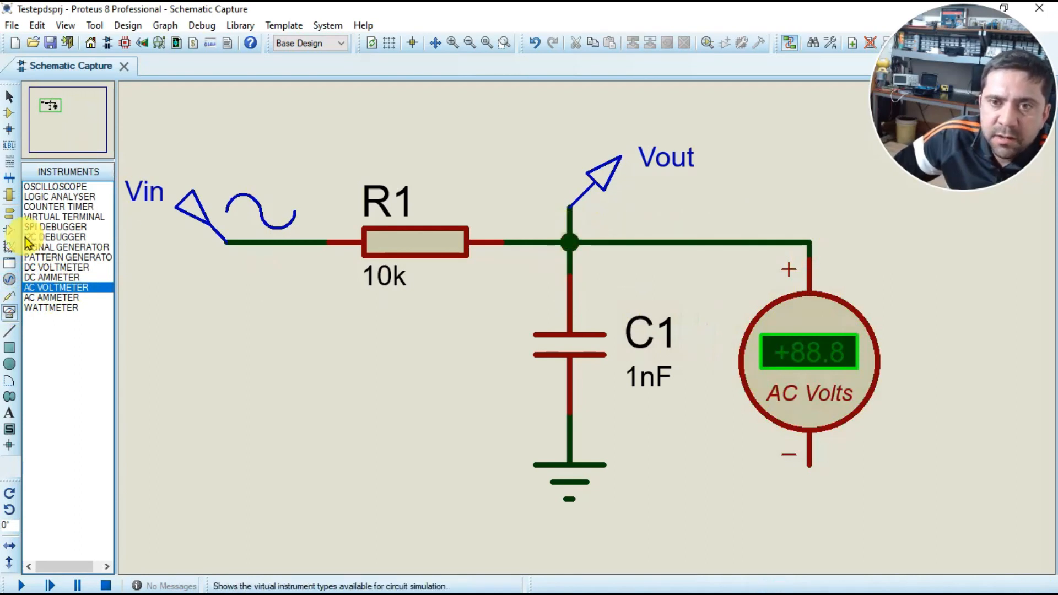
Step: Place a ground terminal on the AC voltmeter's negative pin
{"action": "left_click", "coordinate": [9, 213]}
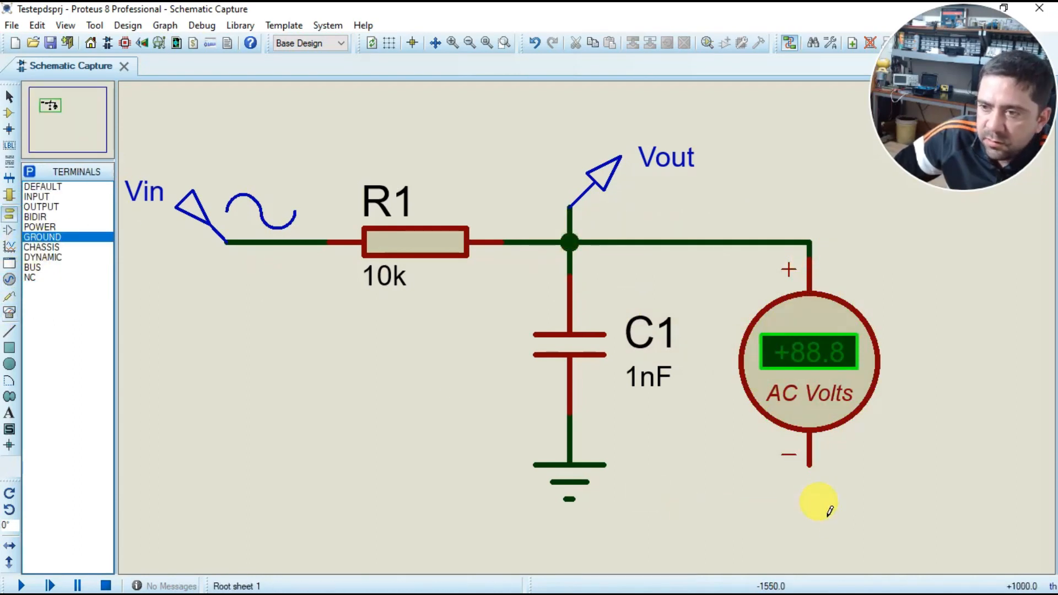
{"action": "left_click", "coordinate": [814, 485]}
{"action": "scroll", "coordinate": [708, 420], "scroll_direction": "down", "scroll_amount": 1}
{"action": "scroll", "coordinate": [574, 326], "scroll_direction": "up", "scroll_amount": 1}
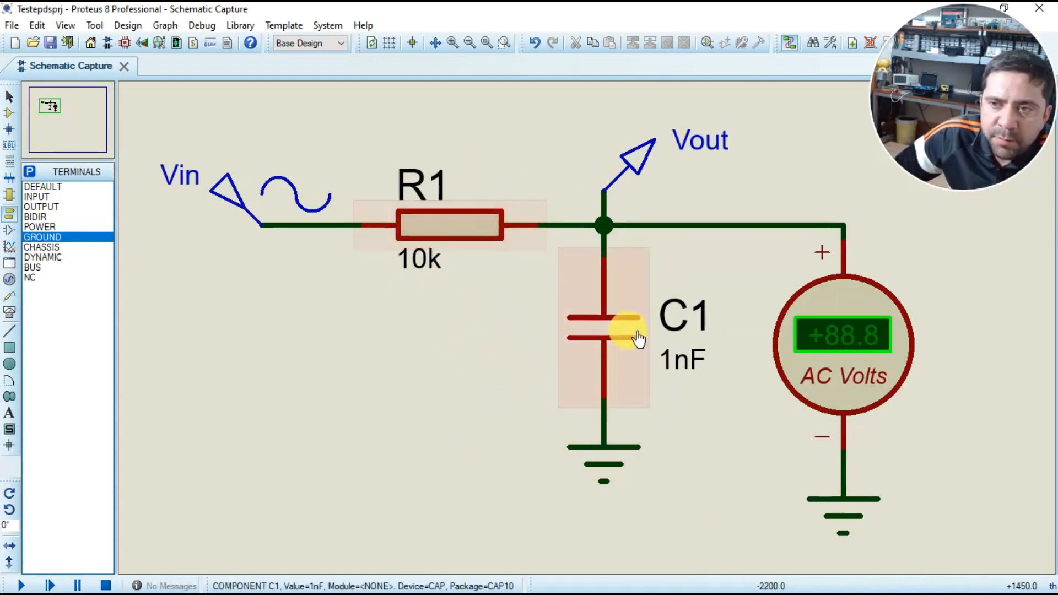
Step: Set the capacitance of capacitor C1 to 100nF
{"action": "double_click", "coordinate": [603, 337]}
{"action": "double_click", "coordinate": [439, 201]}
{"action": "type", "text": "100nF"}
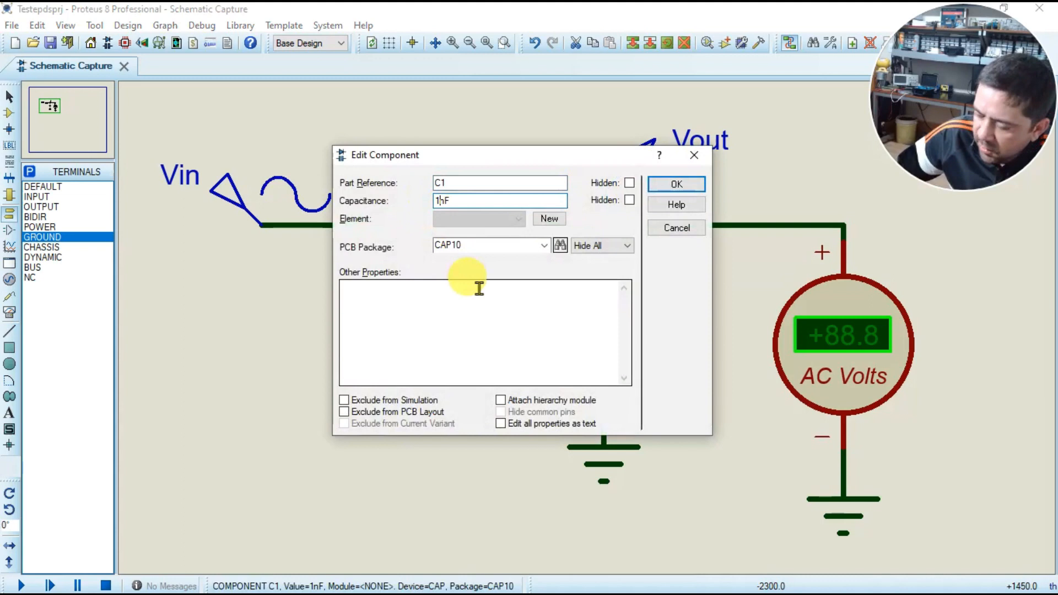
{"action": "left_click", "coordinate": [683, 187]}
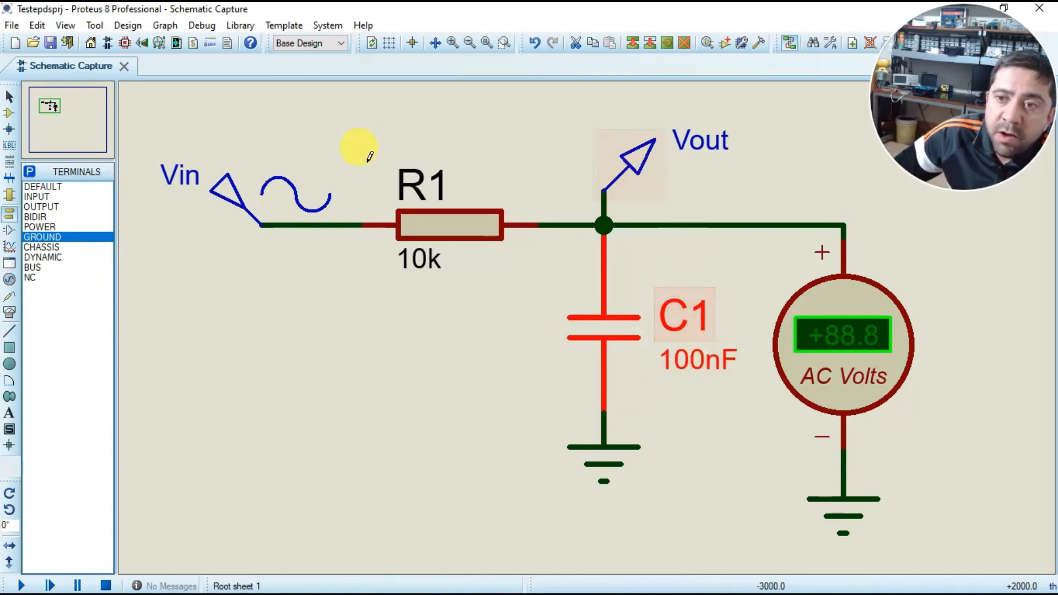
{"action": "left_click_drag", "start_coordinate": [364, 104], "coordinate": [722, 532]}
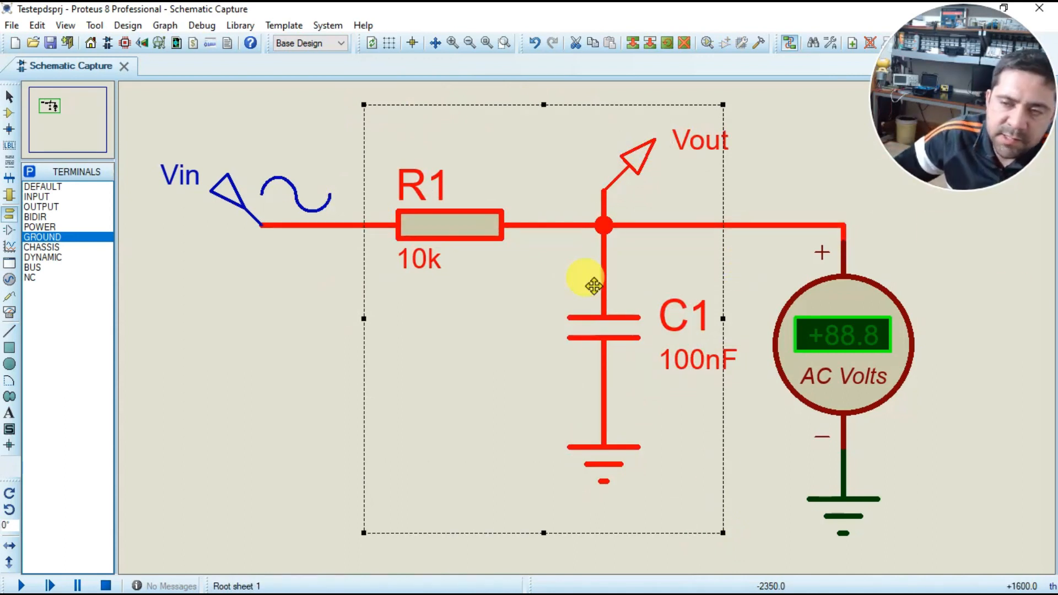
{"action": "left_click", "coordinate": [281, 350]}
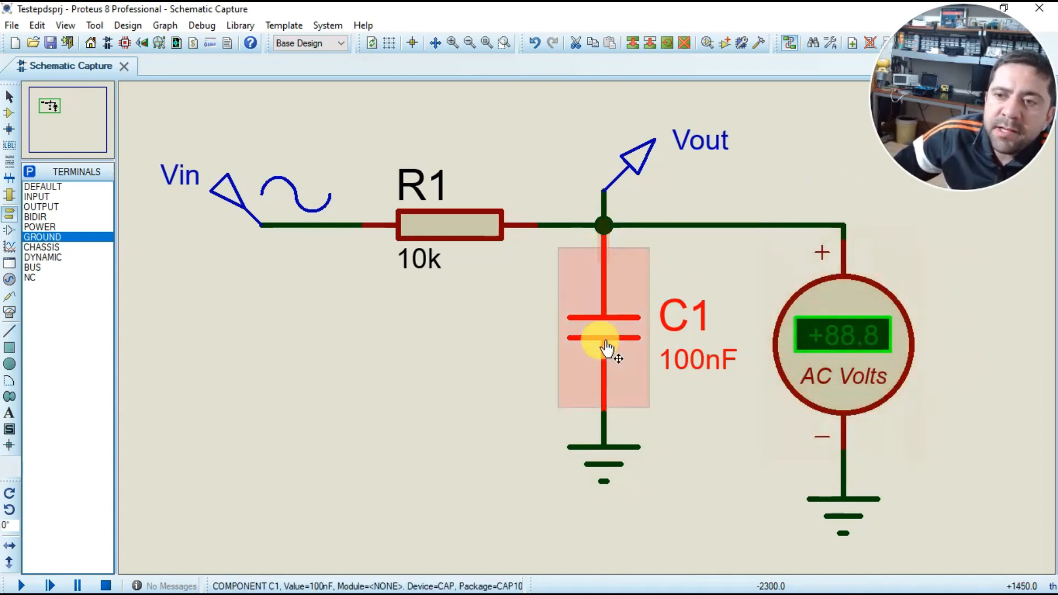
{"action": "left_click", "coordinate": [519, 310]}
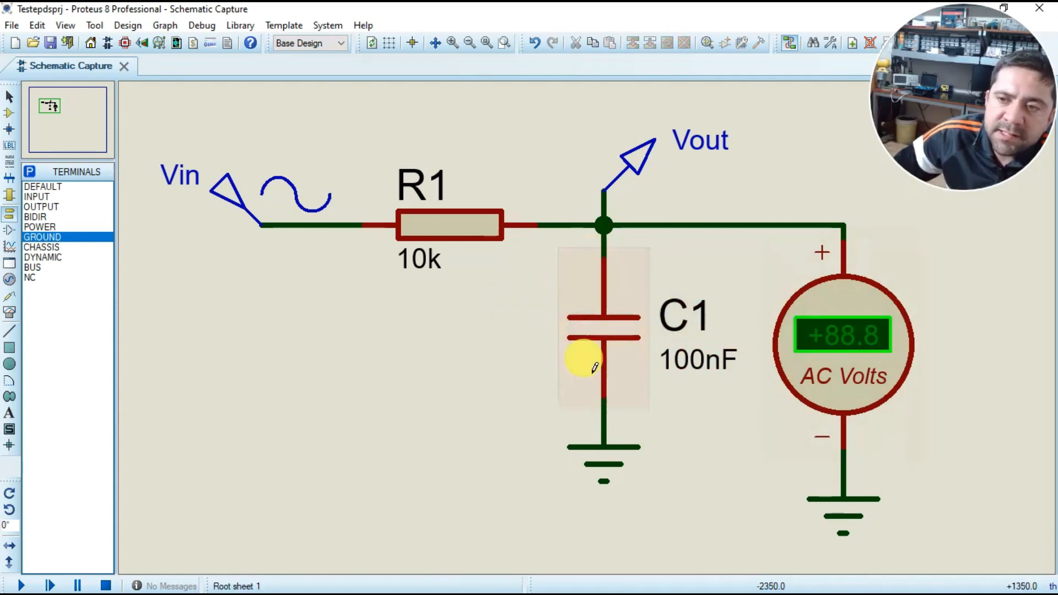
{"action": "left_click", "coordinate": [606, 345]}
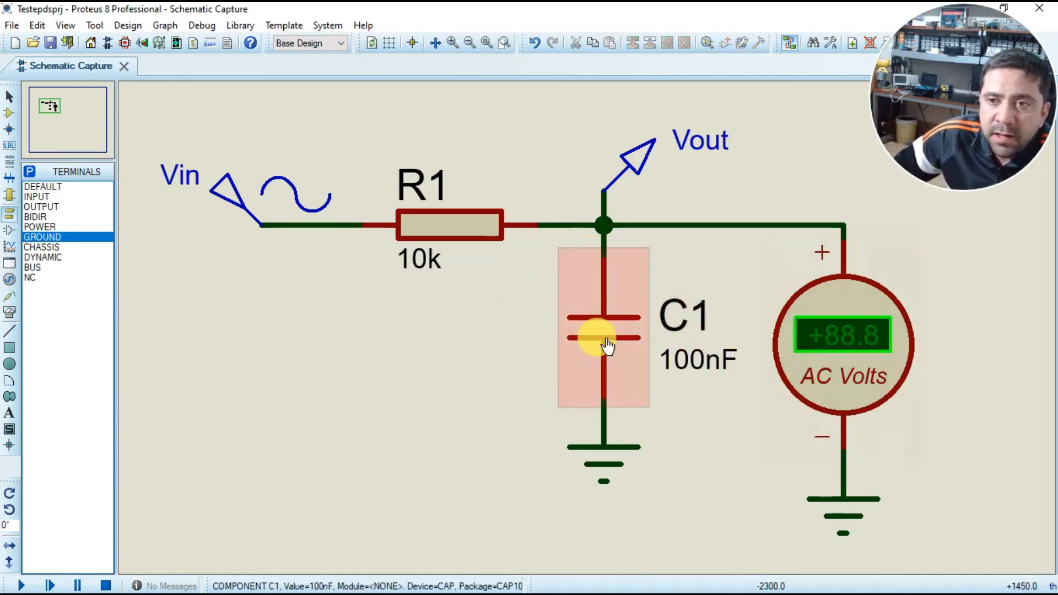
{"action": "left_click", "coordinate": [295, 510]}
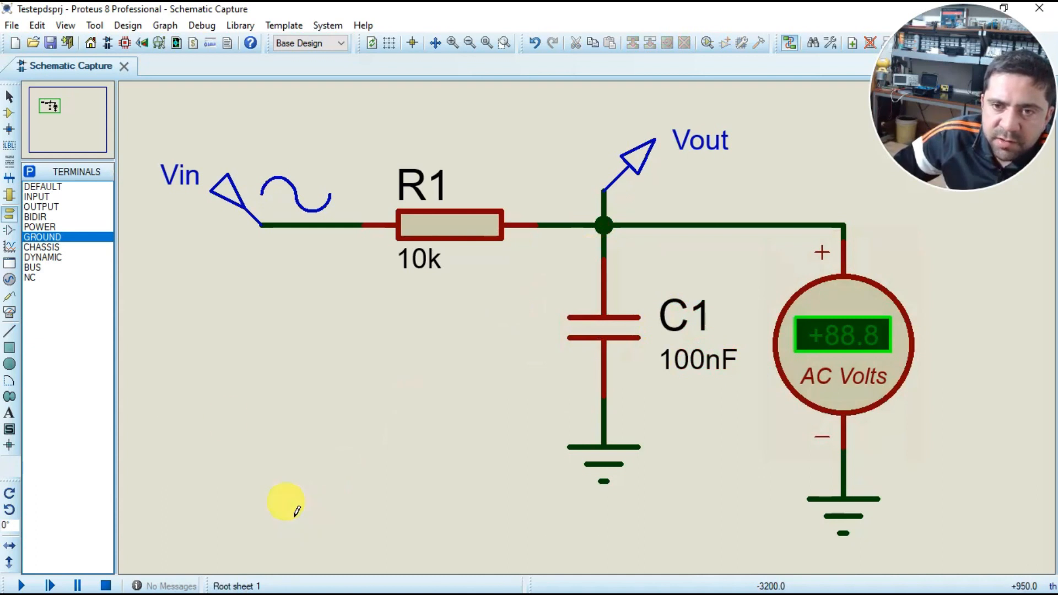
Step: Add the graphics text "Xc = 1 / 2pi * C * F" below the circuit with a font height of 0.18in
{"action": "left_click", "coordinate": [9, 412]}
{"action": "left_click", "coordinate": [416, 505]}
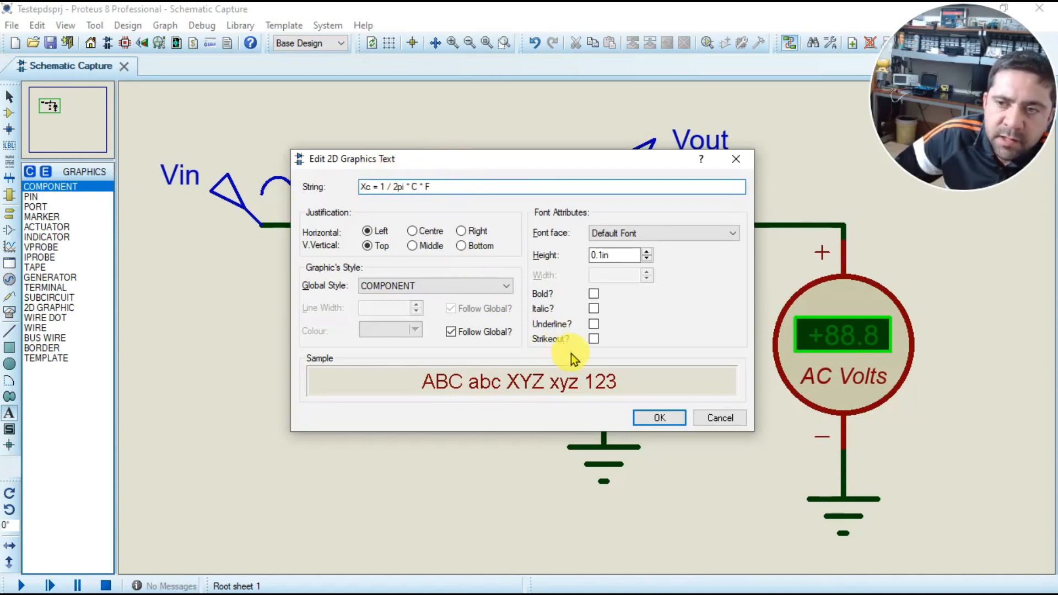
{"action": "left_click", "coordinate": [647, 251]}
{"action": "left_click", "coordinate": [647, 251]}
{"action": "left_click", "coordinate": [647, 251]}
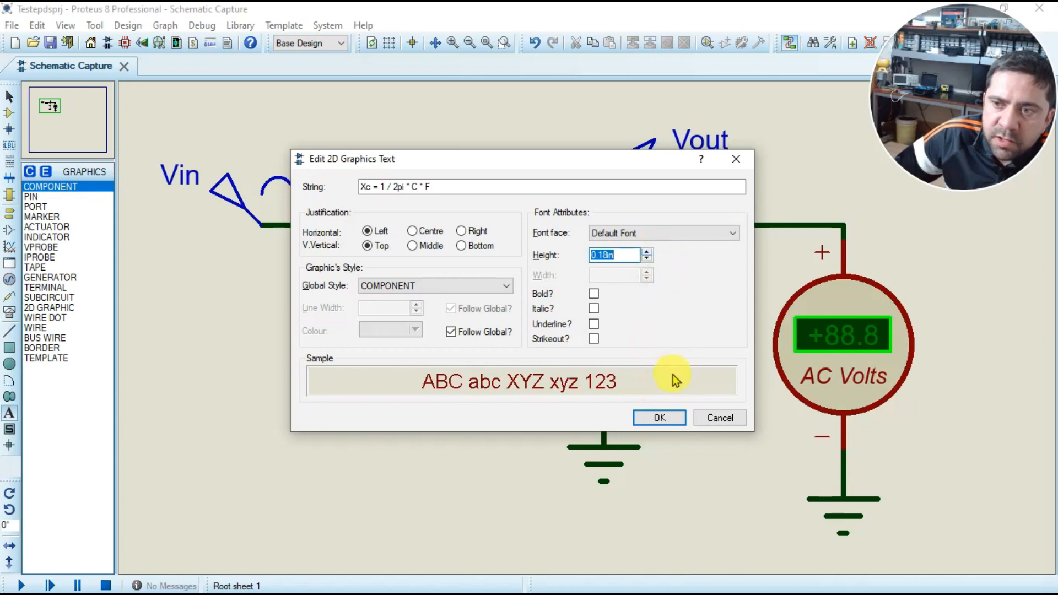
{"action": "left_click", "coordinate": [659, 418]}
Step: Move the Xc formula text from below the circuit to the free area above resistor R1
{"action": "scroll", "coordinate": [606, 386], "scroll_direction": "down", "scroll_amount": 3}
{"action": "right_click", "coordinate": [606, 376]}
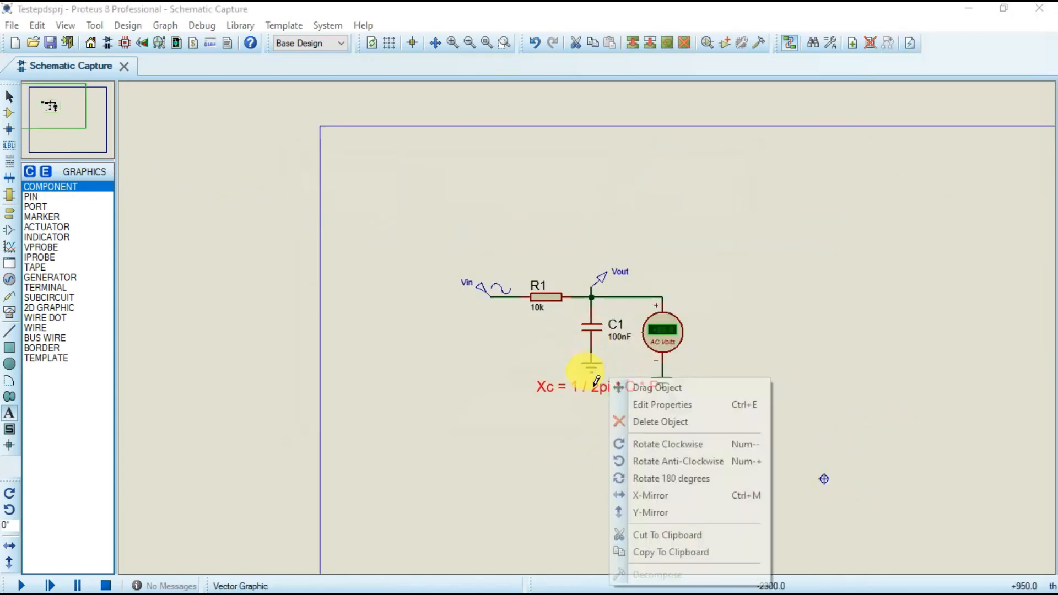
{"action": "left_click", "coordinate": [633, 385]}
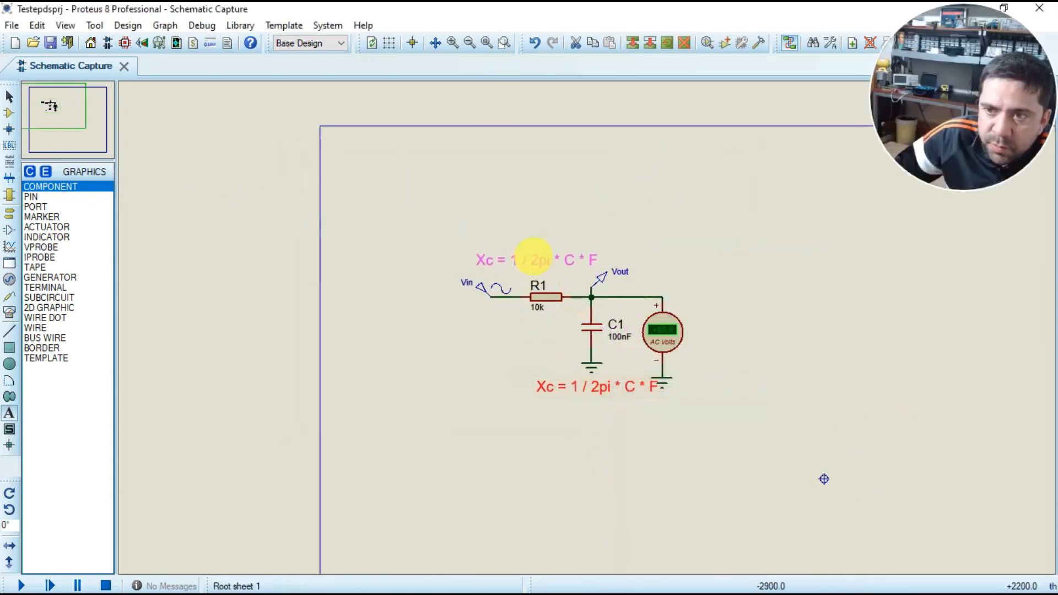
{"action": "left_click", "coordinate": [527, 226]}
Step: Examine the Xc formula together with capacitor C1 and the rest of the RC circuit
{"action": "scroll", "coordinate": [589, 278], "scroll_direction": "up", "scroll_amount": 1}
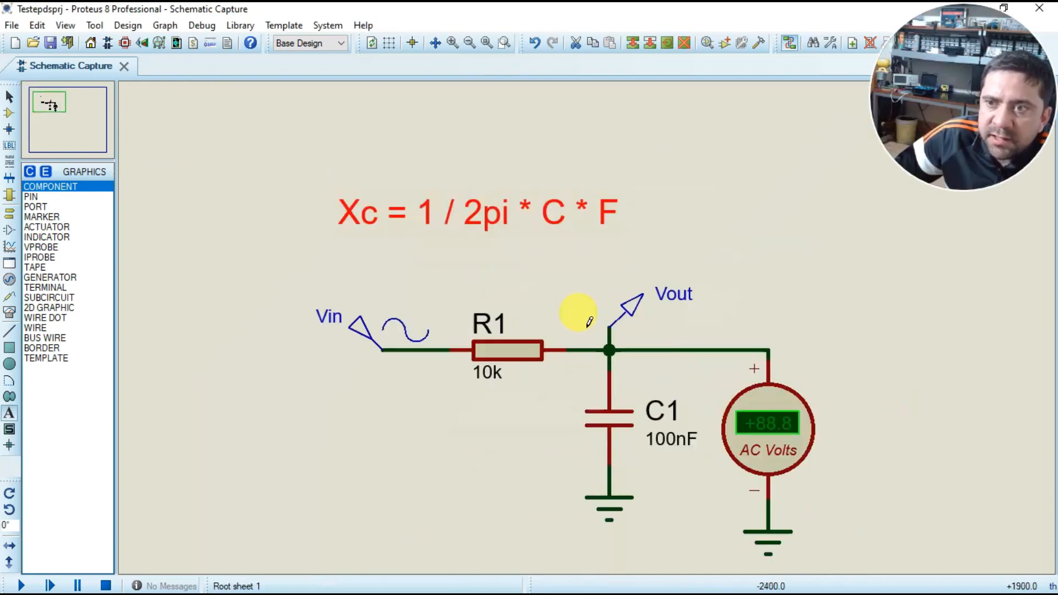
{"action": "scroll", "coordinate": [634, 416], "scroll_direction": "up", "scroll_amount": 1}
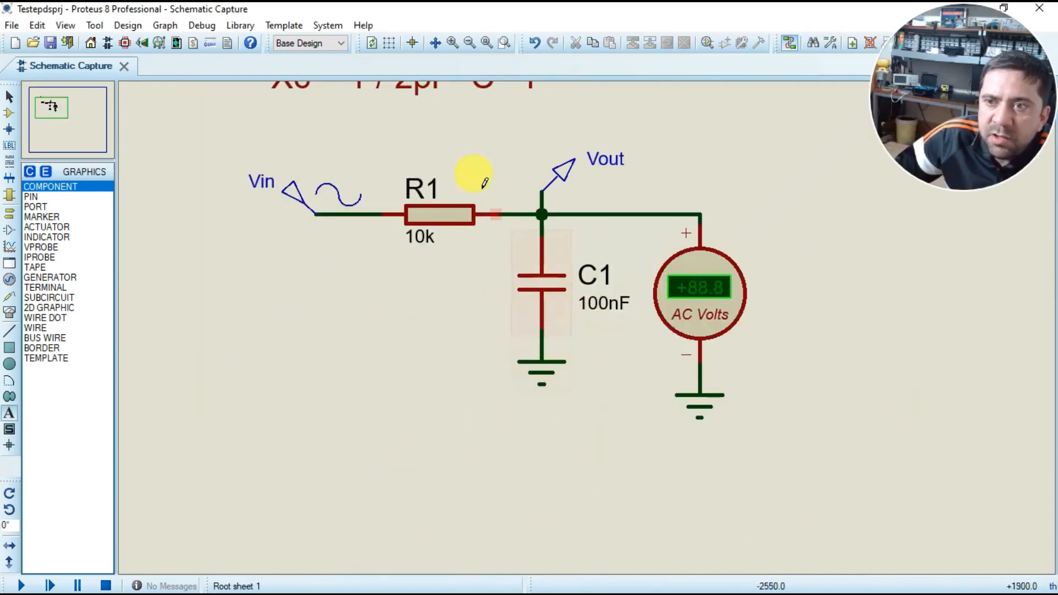
{"action": "scroll", "coordinate": [546, 226], "scroll_direction": "down", "scroll_amount": 1}
{"action": "scroll", "coordinate": [545, 311], "scroll_direction": "up", "scroll_amount": 1}
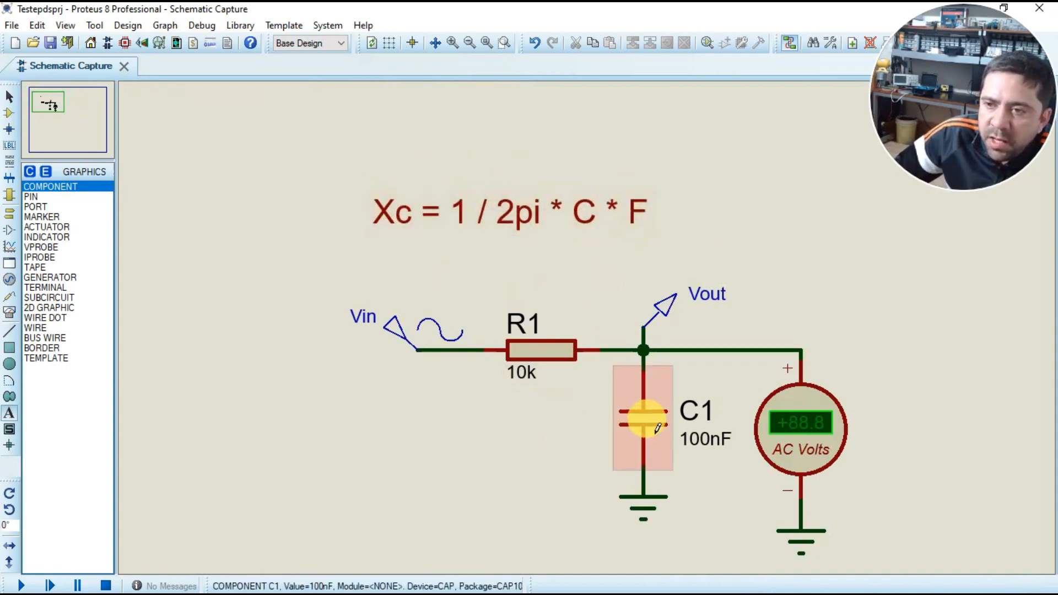
{"action": "scroll", "coordinate": [637, 420], "scroll_direction": "up", "scroll_amount": 1}
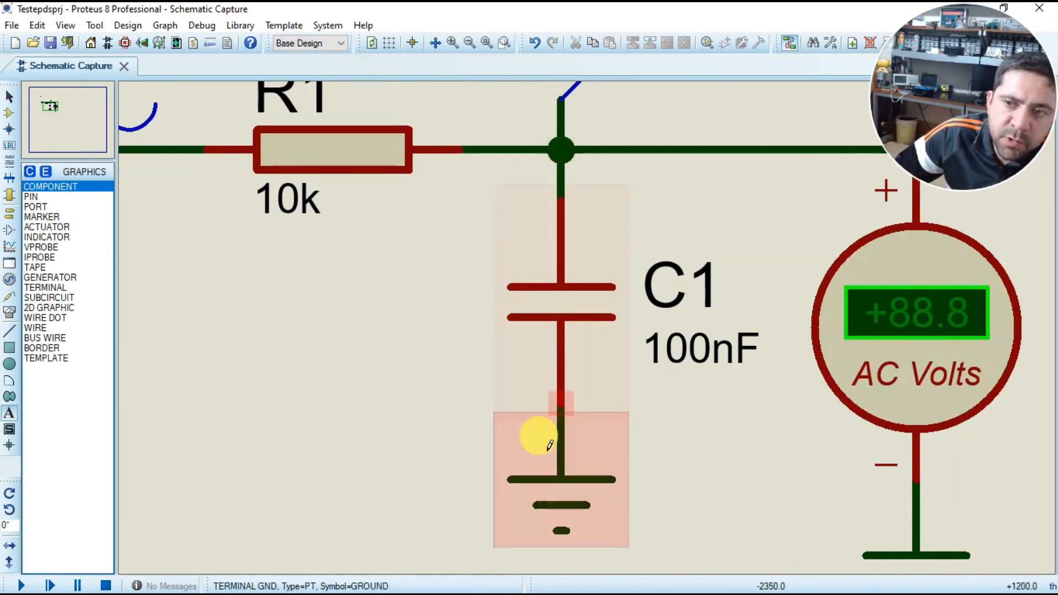
{"action": "scroll", "coordinate": [563, 307], "scroll_direction": "down", "scroll_amount": 1}
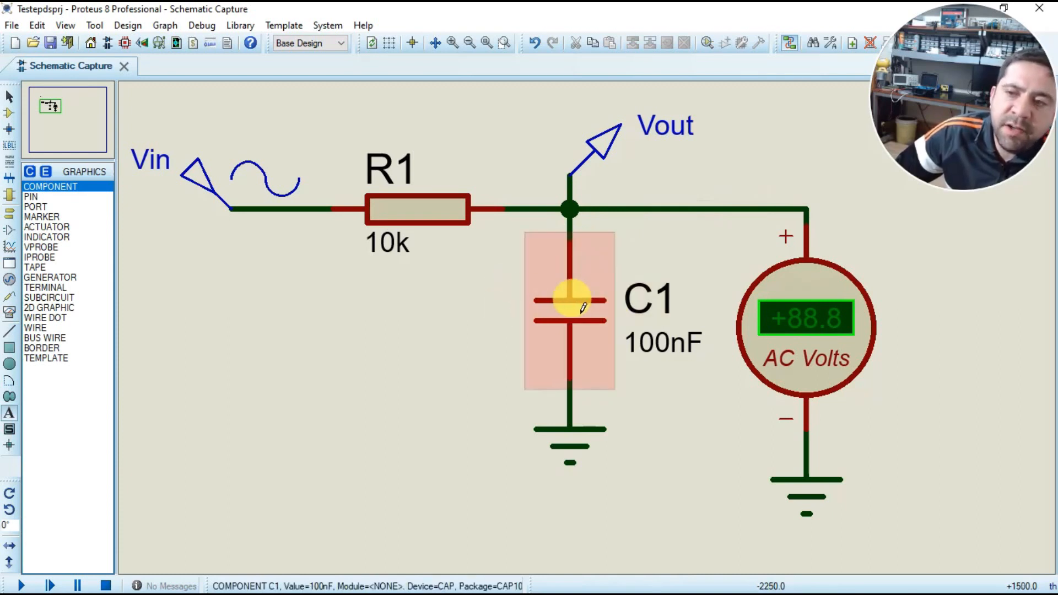
{"action": "scroll", "coordinate": [581, 307], "scroll_direction": "down", "scroll_amount": 2}
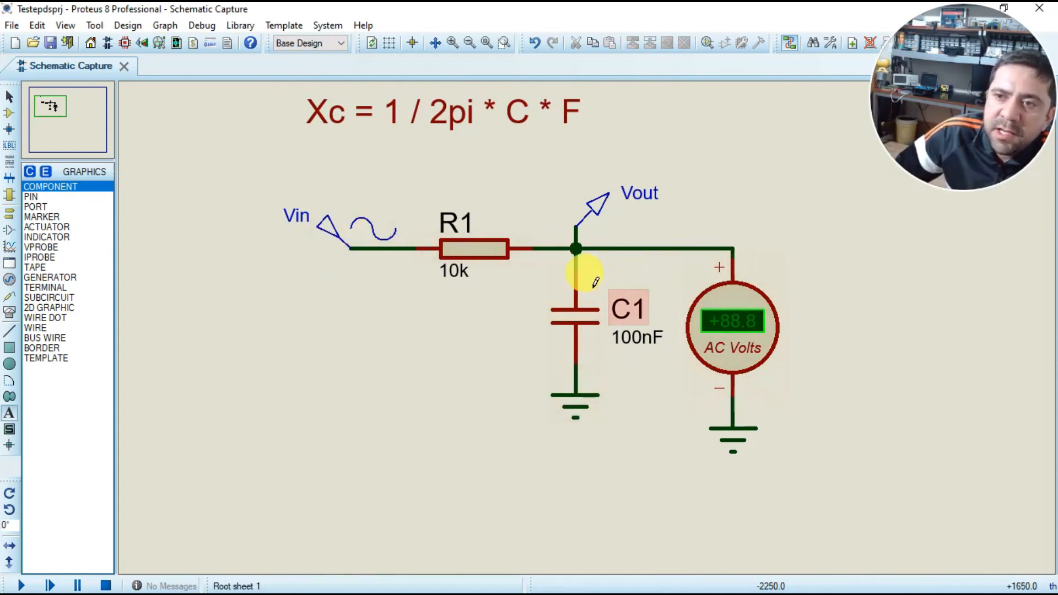
{"action": "scroll", "coordinate": [590, 271], "scroll_direction": "up", "scroll_amount": 1}
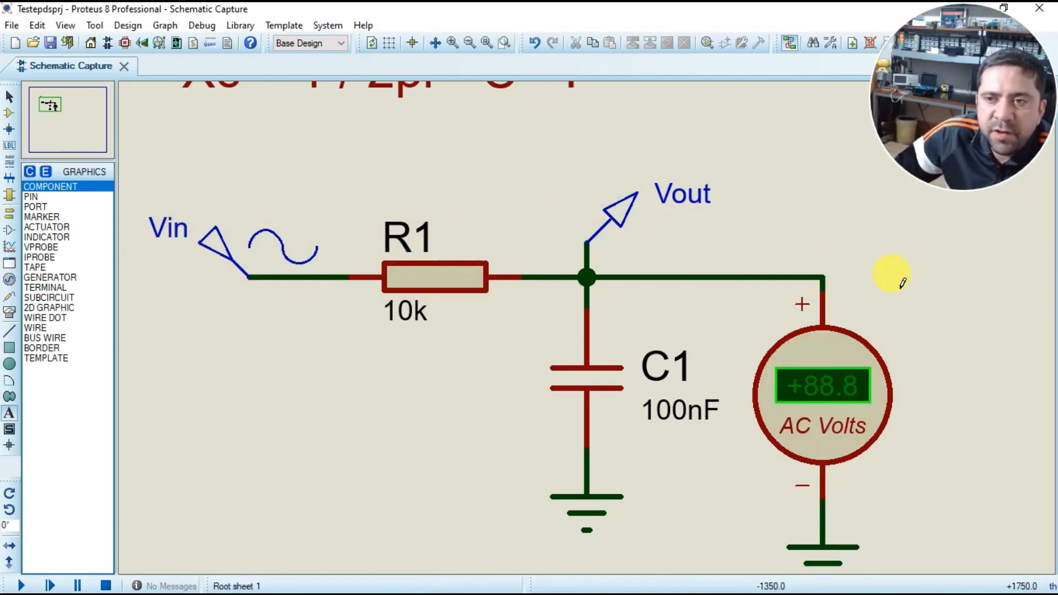
{"action": "scroll", "coordinate": [610, 324], "scroll_direction": "down", "scroll_amount": 5}
{"action": "scroll", "coordinate": [601, 322], "scroll_direction": "up", "scroll_amount": 4}
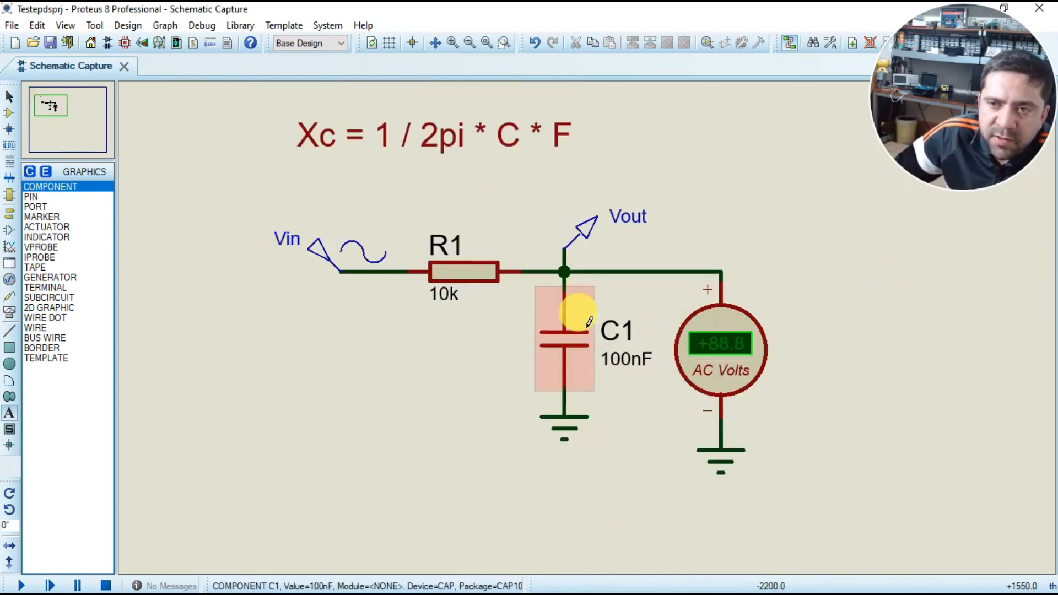
Step: Run the circuit simulation to read the output on the Vout probe and AC voltmeter, and stop it
{"action": "scroll", "coordinate": [591, 324], "scroll_direction": "up", "scroll_amount": 1}
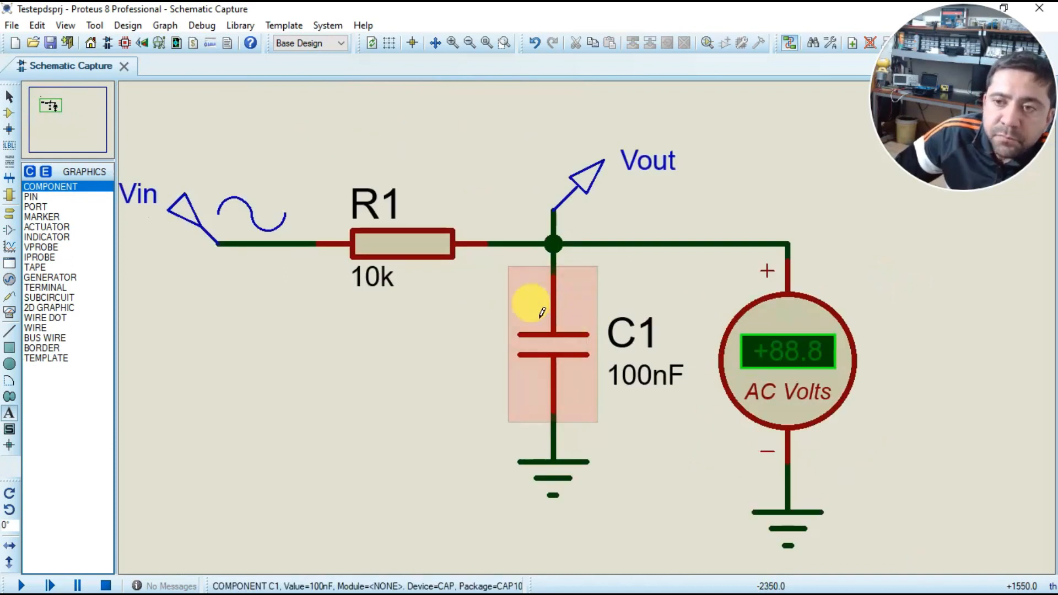
{"action": "left_click", "coordinate": [22, 585]}
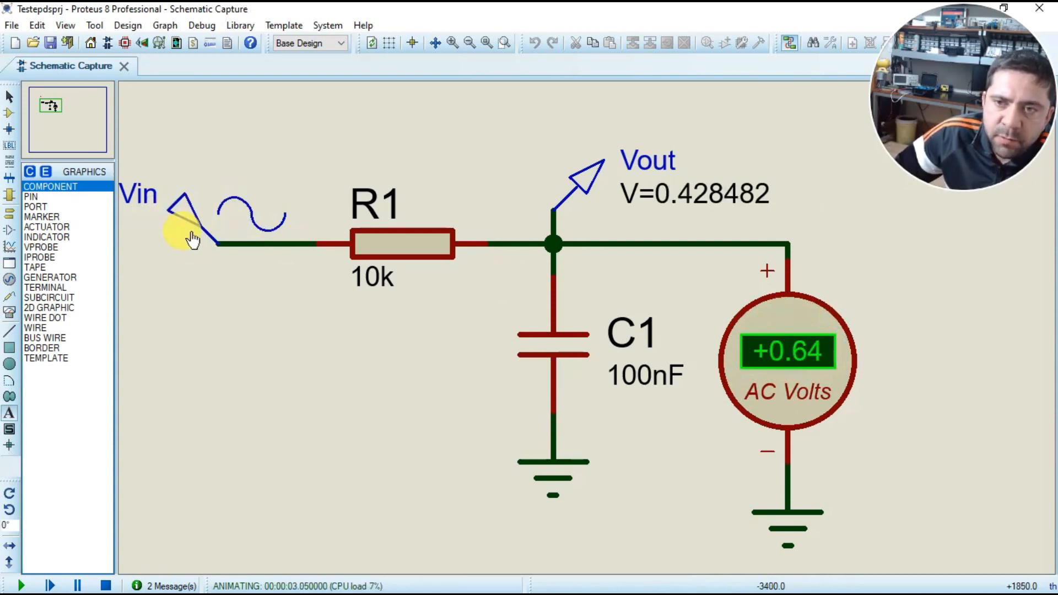
{"action": "left_click", "coordinate": [105, 585]}
Step: Add the text "Fc = 1 / 2pi * R * C" above the Xc formula and move it to align with that formula's start
{"action": "scroll", "coordinate": [524, 264], "scroll_direction": "down", "scroll_amount": 2}
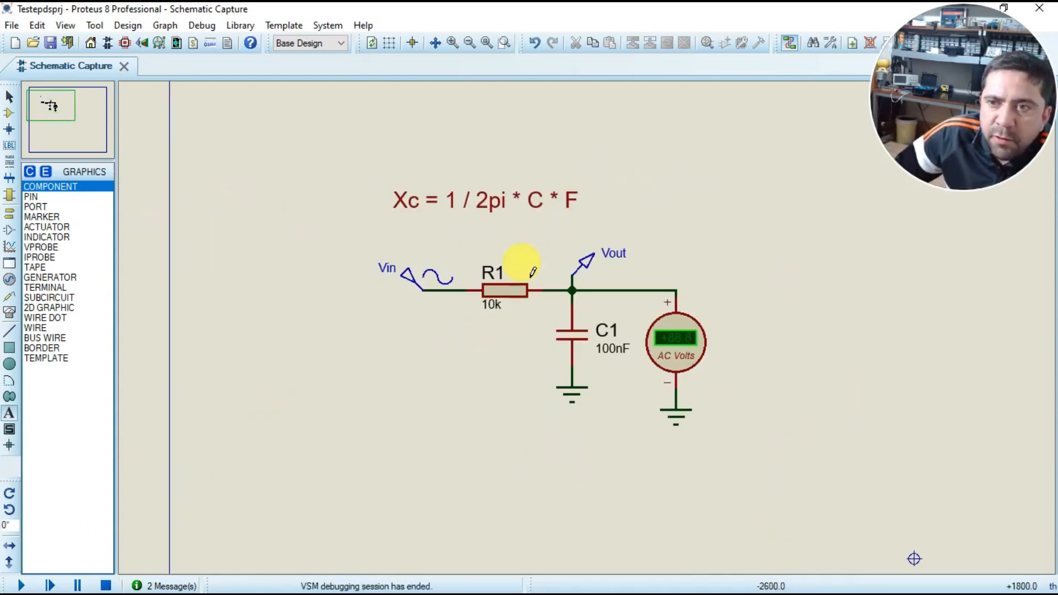
{"action": "scroll", "coordinate": [579, 312], "scroll_direction": "up", "scroll_amount": 1}
{"action": "left_click", "coordinate": [414, 200]}
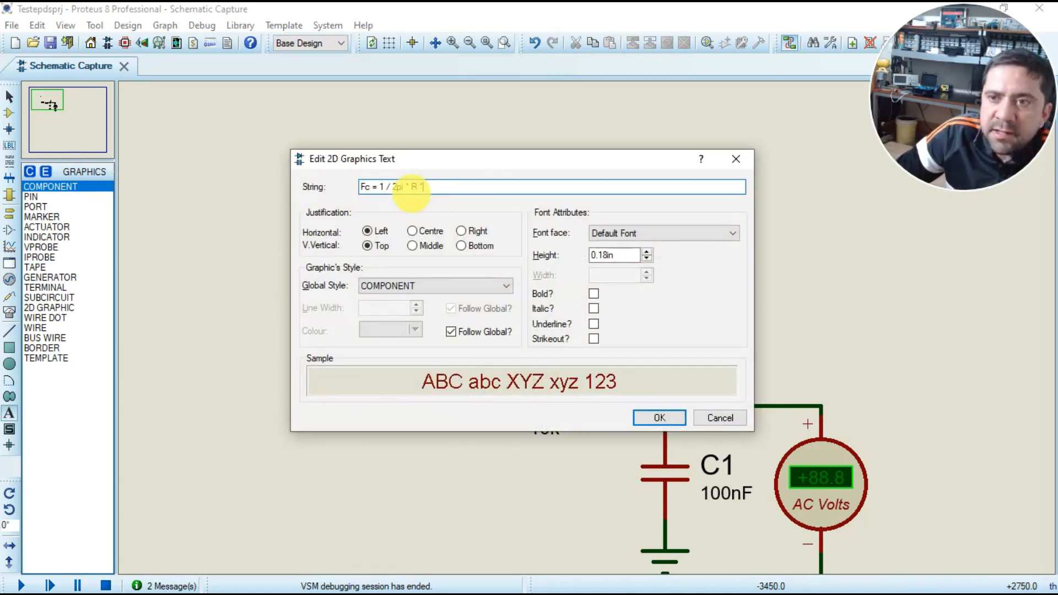
{"action": "left_click", "coordinate": [659, 418]}
{"action": "right_click", "coordinate": [536, 198]}
{"action": "left_click", "coordinate": [573, 215]}
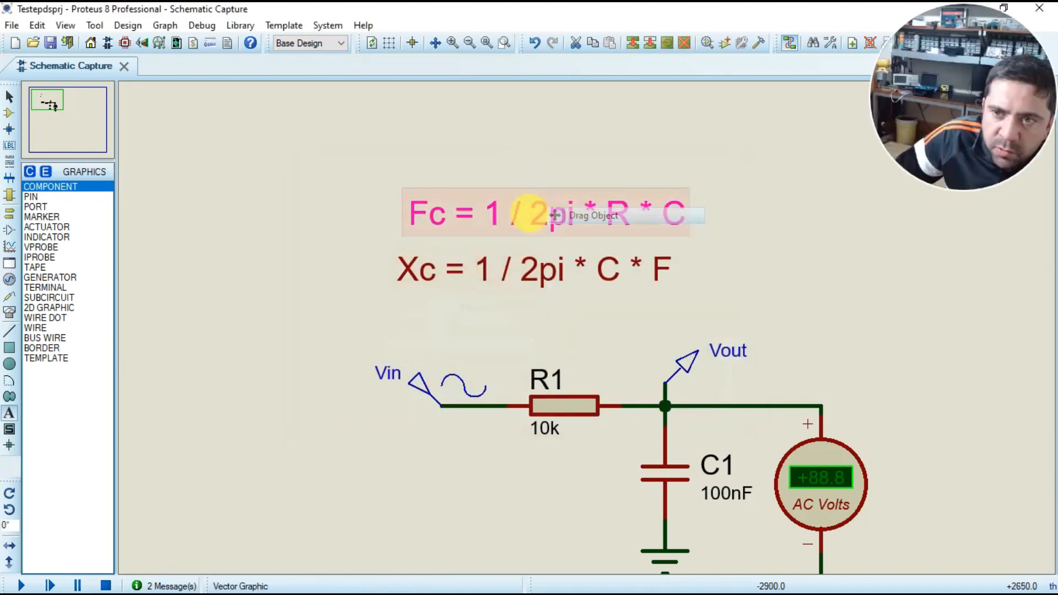
{"action": "left_click", "coordinate": [431, 205]}
{"action": "left_click", "coordinate": [424, 193]}
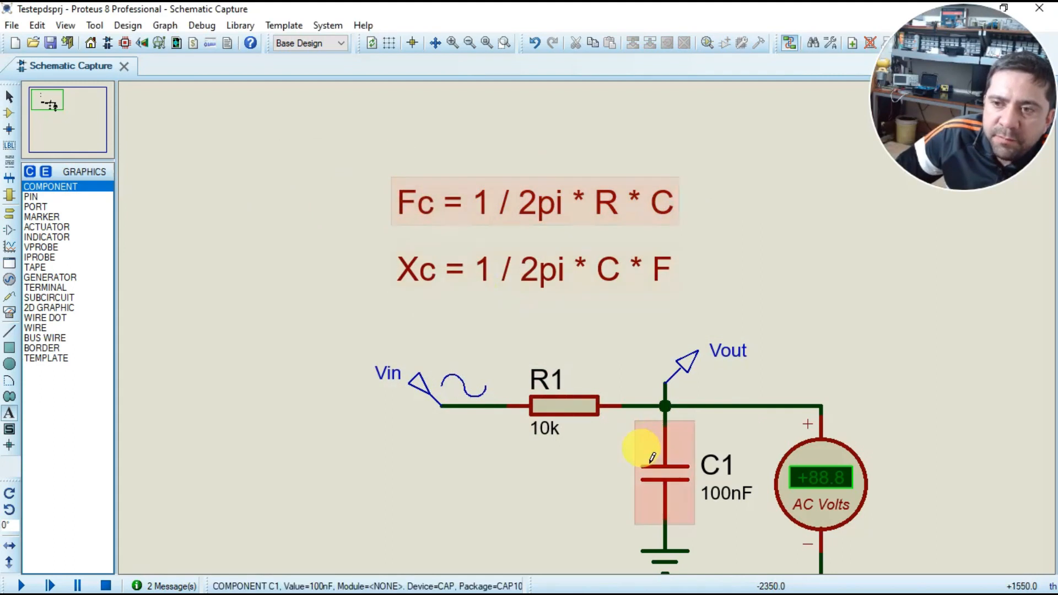
Step: Add the text "Fc = 160Hz" above the two formulas and move it to line up with their starts
{"action": "scroll", "coordinate": [641, 451], "scroll_direction": "up", "scroll_amount": 1}
{"action": "scroll", "coordinate": [508, 390], "scroll_direction": "down", "scroll_amount": 2}
{"action": "scroll", "coordinate": [570, 275], "scroll_direction": "up", "scroll_amount": 1}
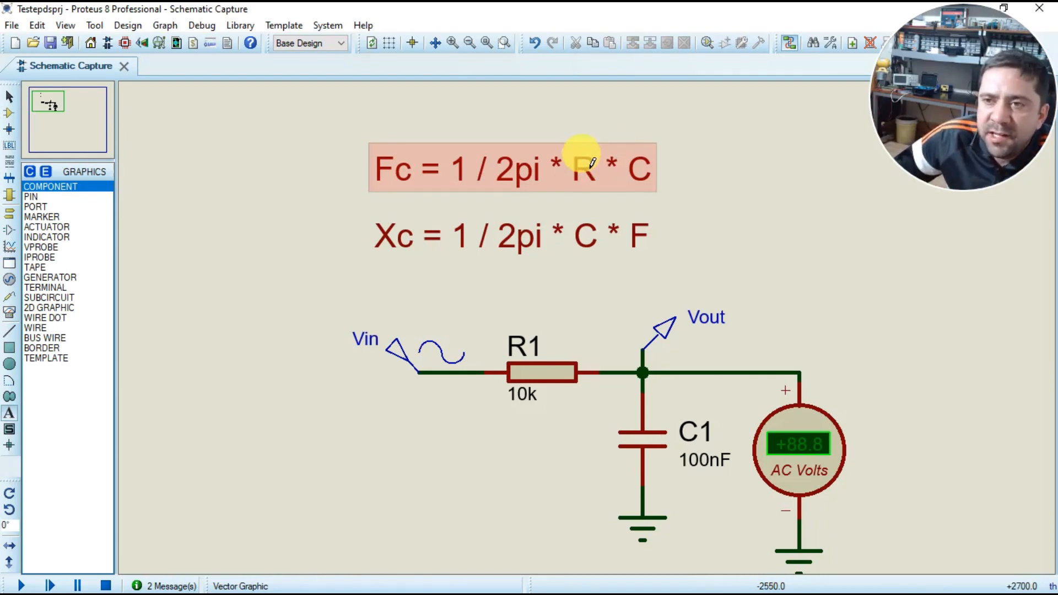
{"action": "left_click", "coordinate": [383, 107]}
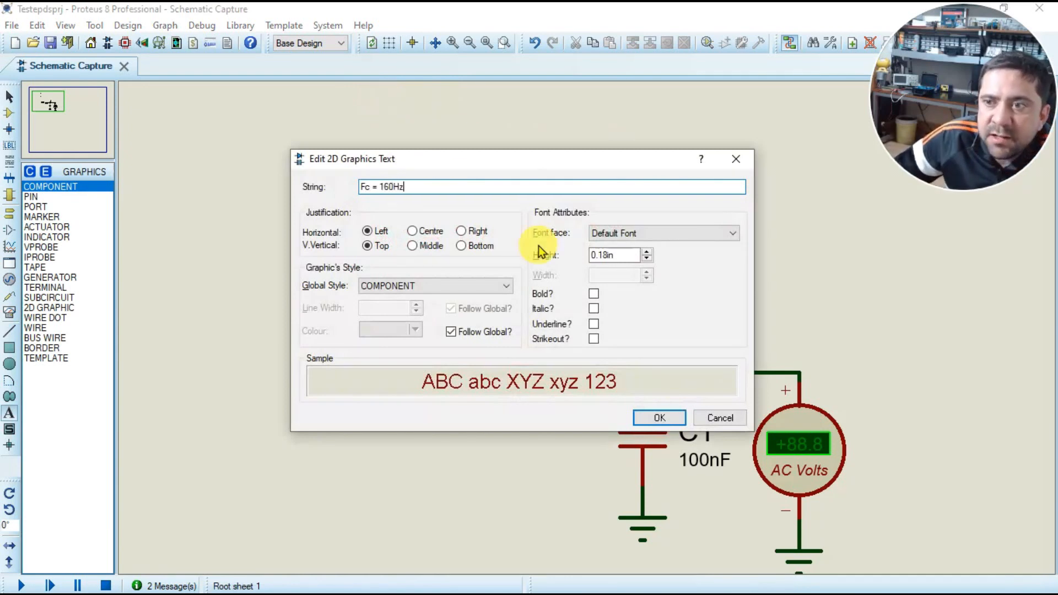
{"action": "left_click", "coordinate": [655, 417]}
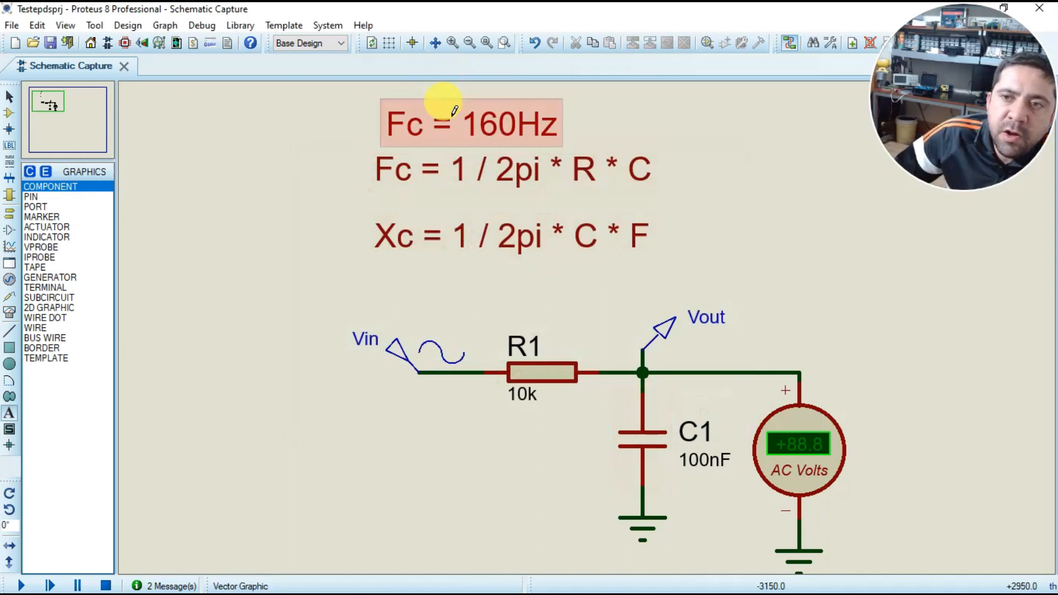
{"action": "right_click", "coordinate": [468, 113]}
{"action": "left_click", "coordinate": [506, 128]}
{"action": "left_click", "coordinate": [479, 102]}
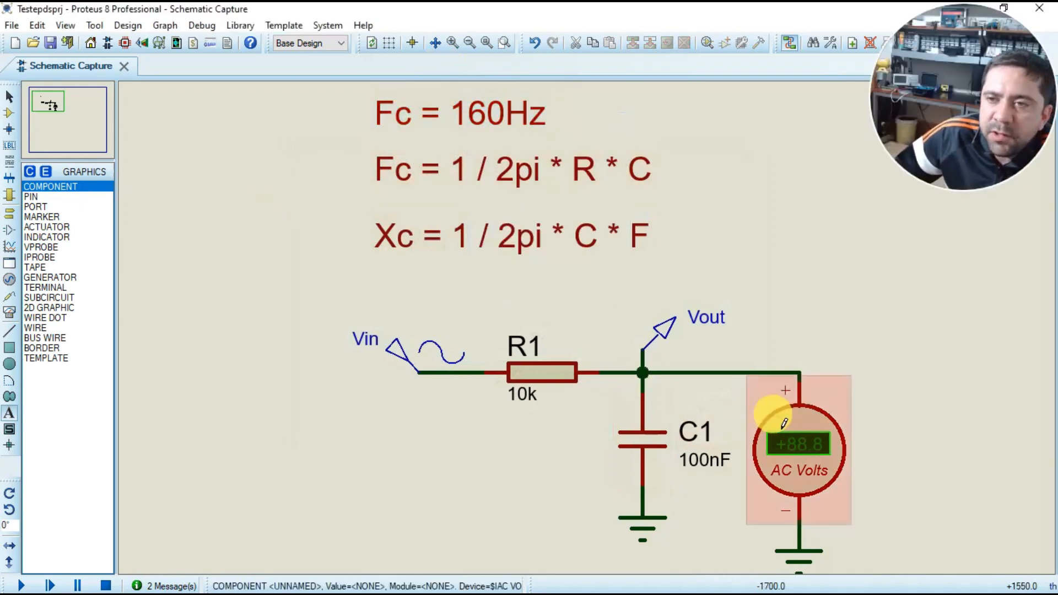
Step: Place a frequency response graph beside the RC circuit, past the AC voltmeter
{"action": "scroll", "coordinate": [784, 423], "scroll_direction": "down", "scroll_amount": 1}
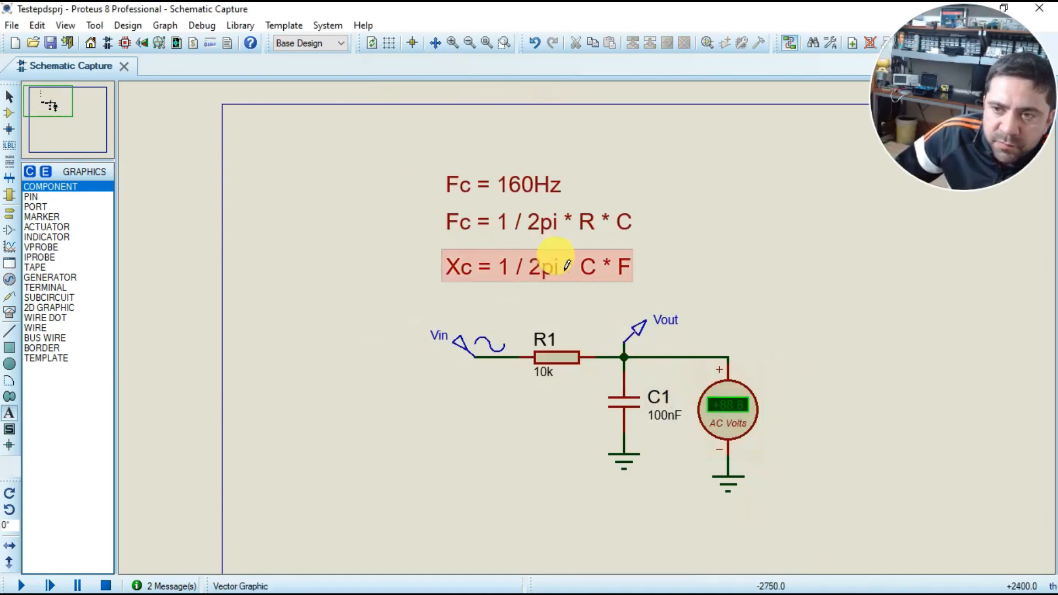
{"action": "scroll", "coordinate": [567, 265], "scroll_direction": "down", "scroll_amount": 1}
{"action": "scroll", "coordinate": [760, 430], "scroll_direction": "up", "scroll_amount": 2}
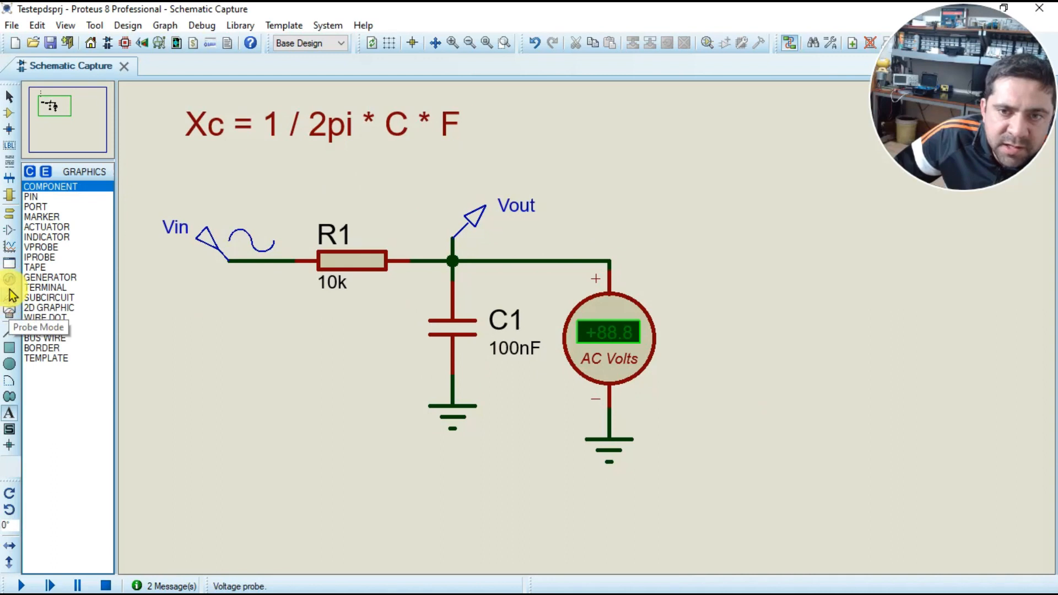
{"action": "left_click", "coordinate": [12, 248]}
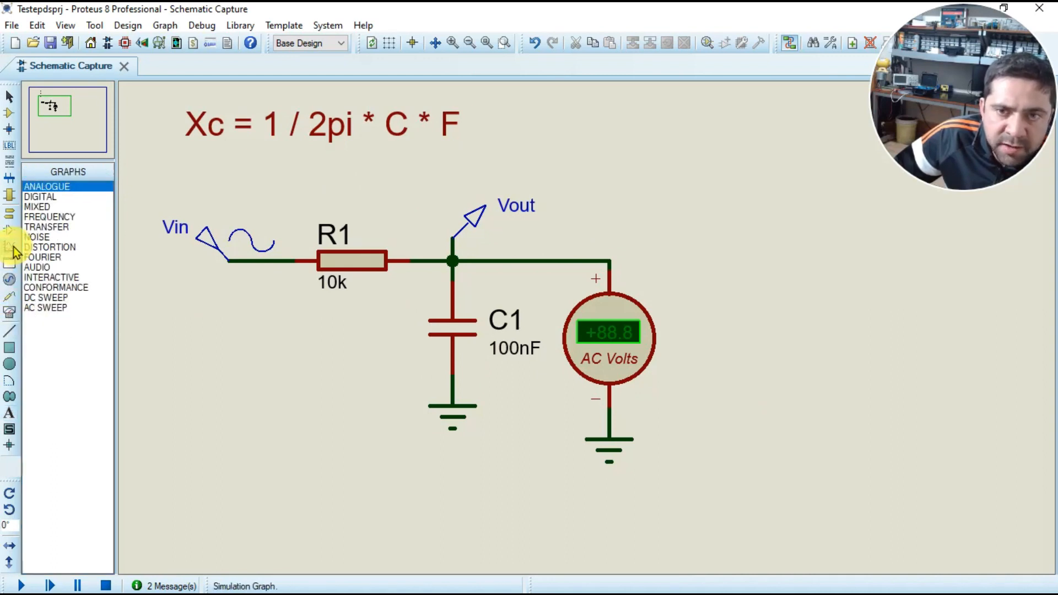
{"action": "left_click", "coordinate": [49, 216]}
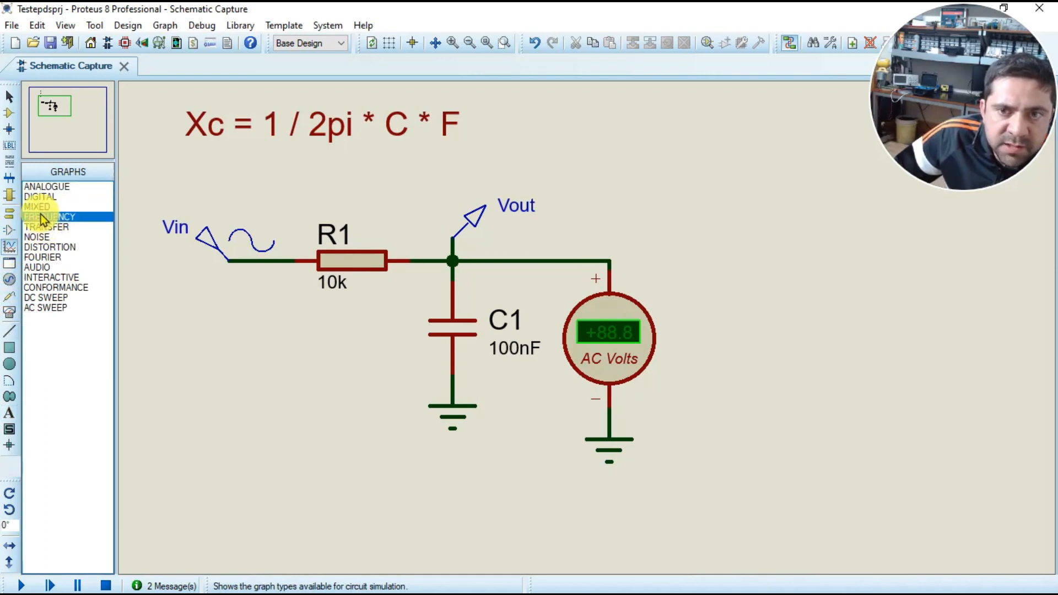
{"action": "scroll", "coordinate": [587, 327], "scroll_direction": "down", "scroll_amount": 2}
{"action": "left_click_drag", "start_coordinate": [639, 262], "coordinate": [866, 403]}
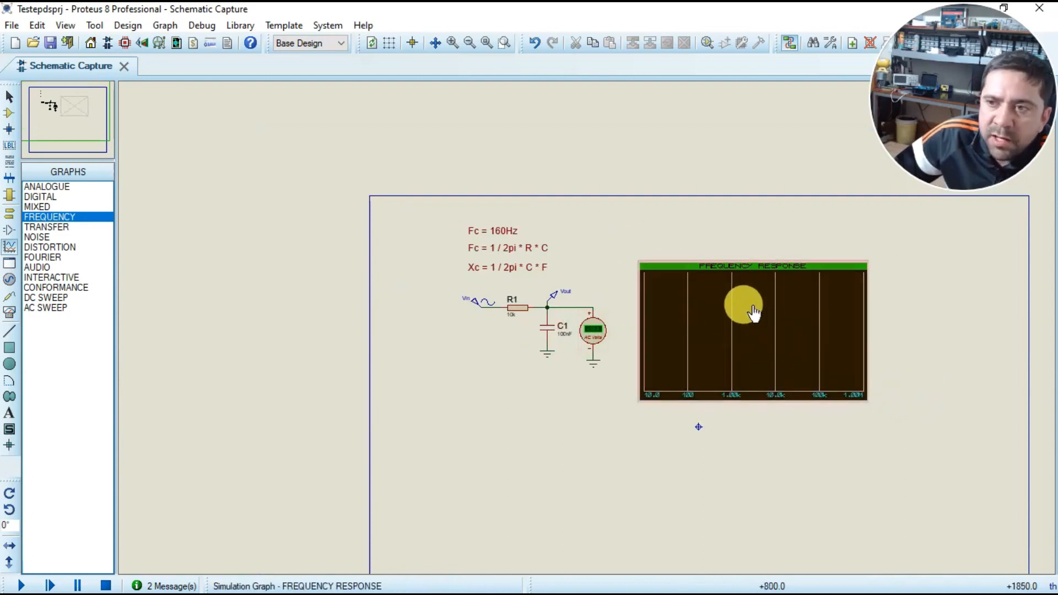
Step: Add the Vout probe as a gain trace on the frequency response graph
{"action": "scroll", "coordinate": [743, 303], "scroll_direction": "up", "scroll_amount": 2}
{"action": "mouse_move", "coordinate": [149, 304]}
{"action": "left_mouse_down"}
{"action": "mouse_move", "coordinate": [220, 283]}
{"action": "mouse_move", "coordinate": [420, 302]}
{"action": "mouse_move", "coordinate": [421, 311]}
{"action": "left_mouse_up"}
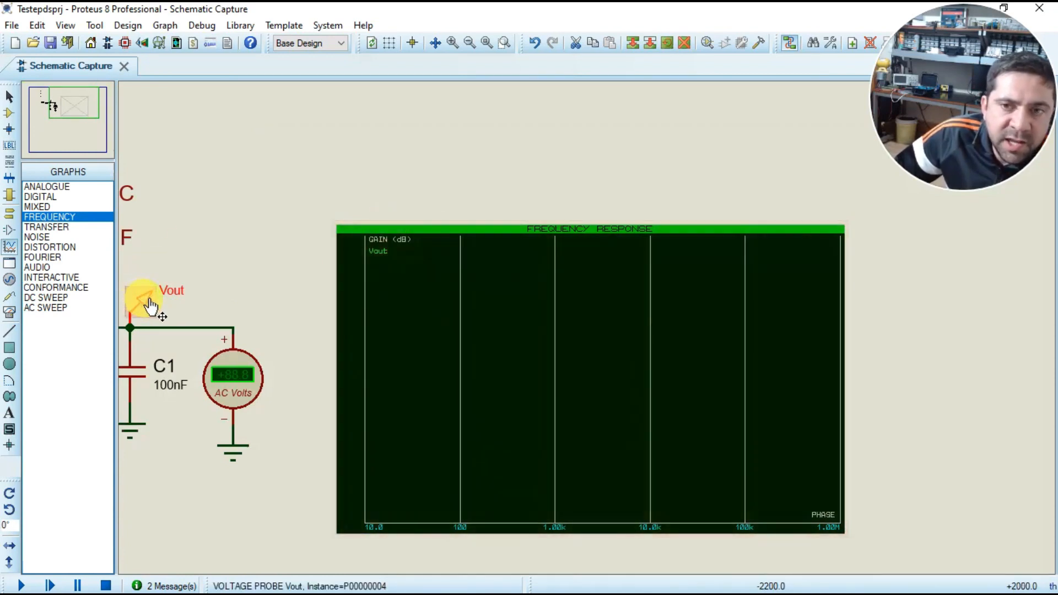
{"action": "scroll", "coordinate": [602, 377], "scroll_direction": "down", "scroll_amount": 1}
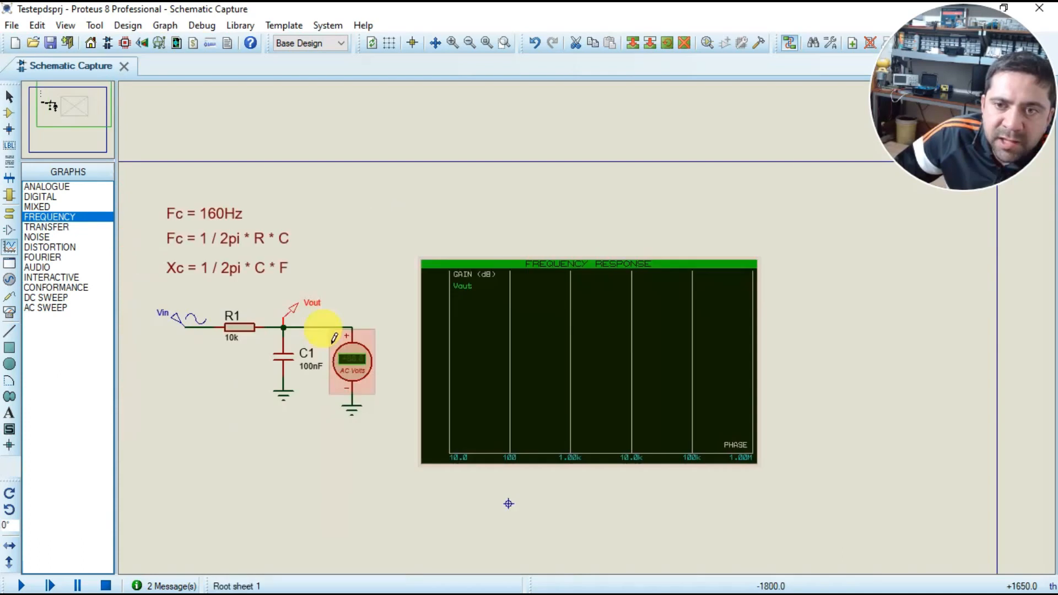
{"action": "scroll", "coordinate": [330, 330], "scroll_direction": "up", "scroll_amount": 1}
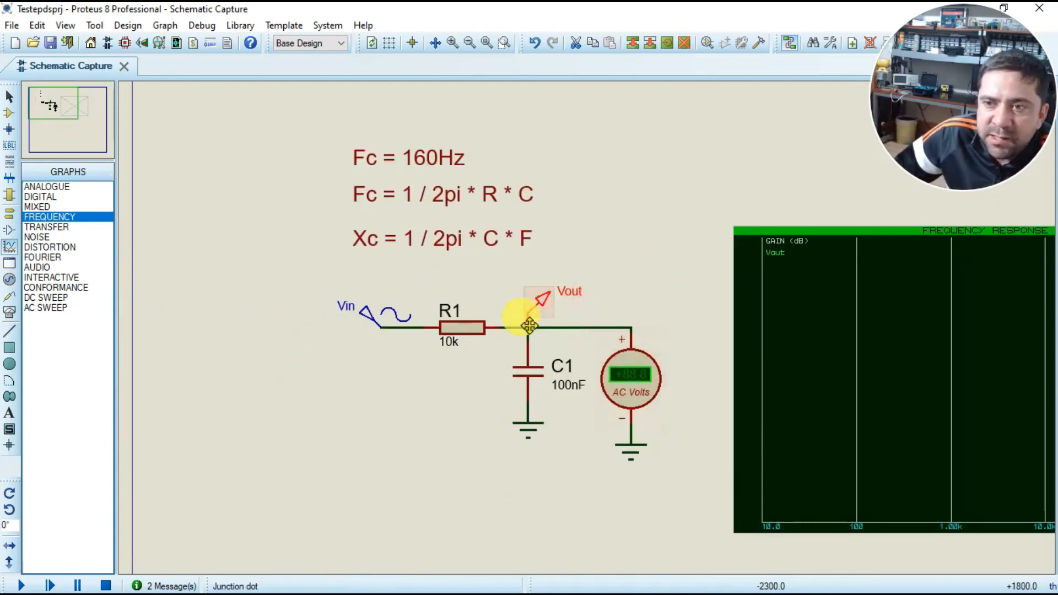
Step: Set the frequency graph's reference to Vin and its start frequency to 1
{"action": "scroll", "coordinate": [884, 328], "scroll_direction": "down", "scroll_amount": 1}
{"action": "scroll", "coordinate": [588, 330], "scroll_direction": "up", "scroll_amount": 1}
{"action": "right_click", "coordinate": [597, 325]}
{"action": "left_click", "coordinate": [592, 323]}
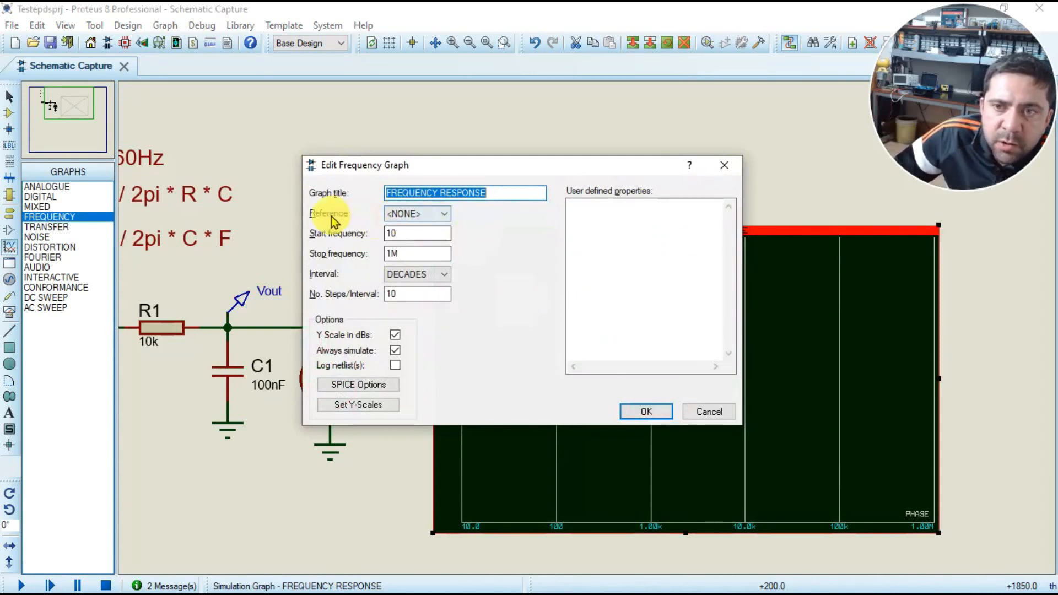
{"action": "left_click", "coordinate": [448, 214]}
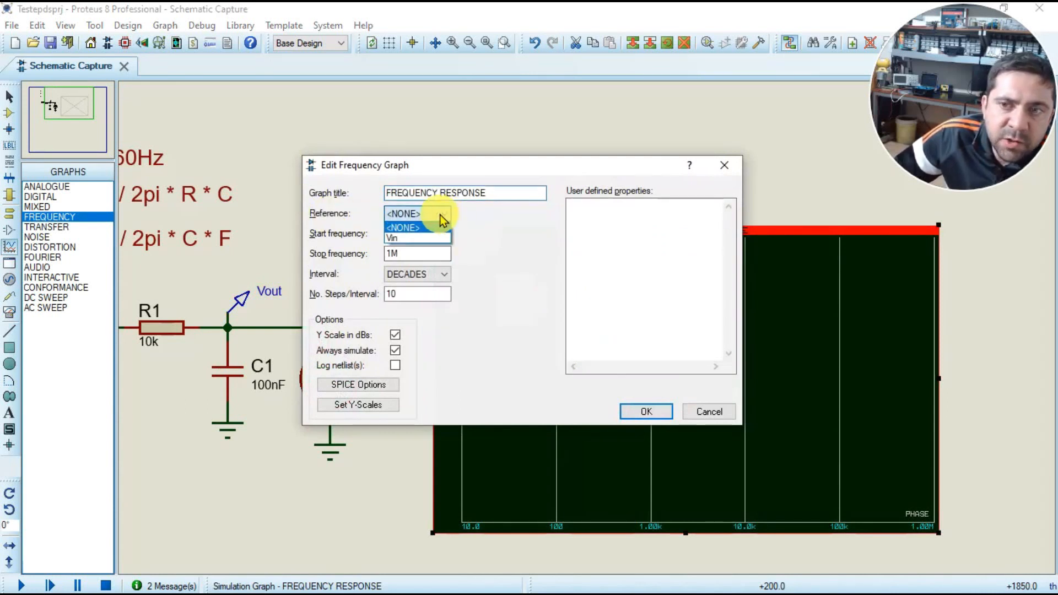
{"action": "left_click", "coordinate": [401, 238]}
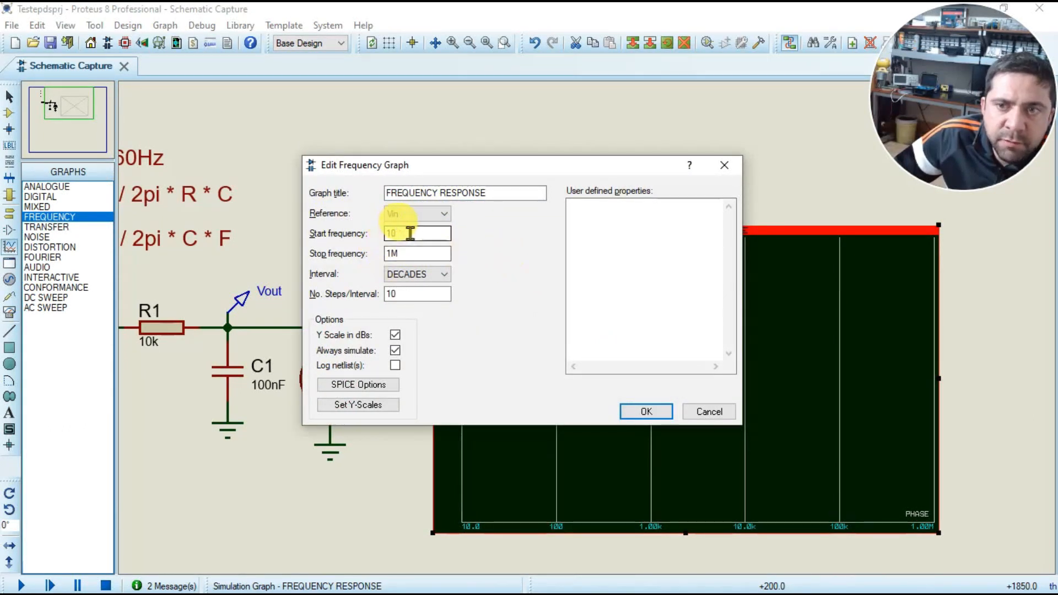
{"action": "key", "text": "Tab"}
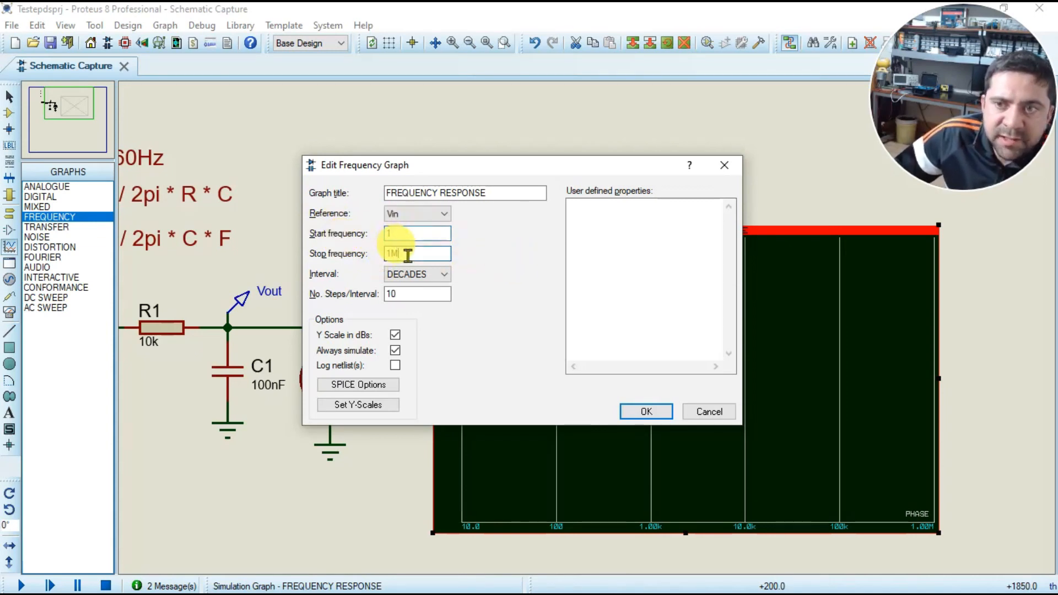
{"action": "key", "text": "Tab"}
{"action": "key", "text": "Tab"}
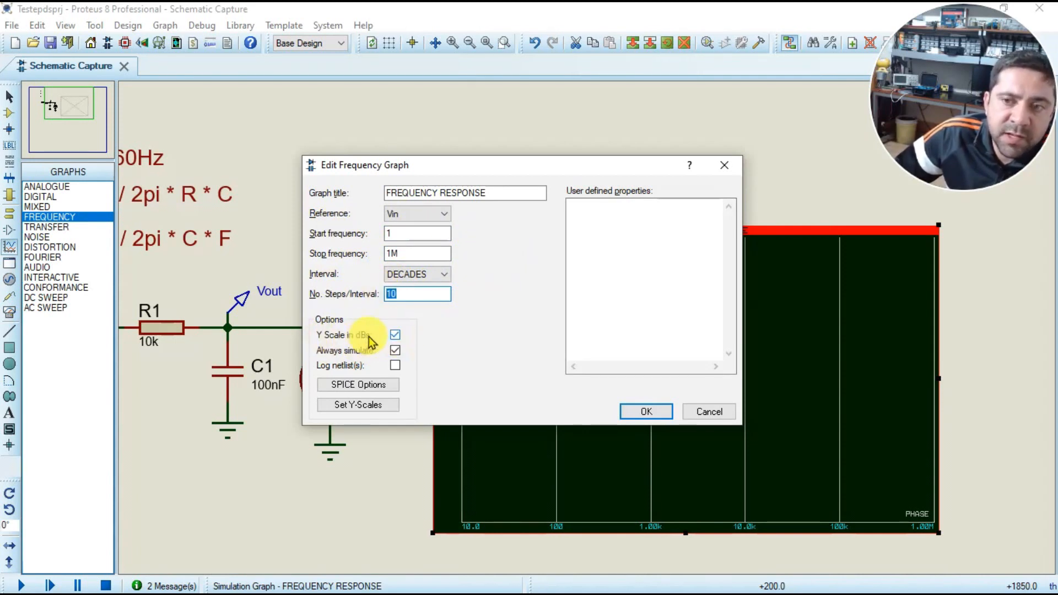
{"action": "left_click_drag", "start_coordinate": [515, 169], "coordinate": [165, 95]}
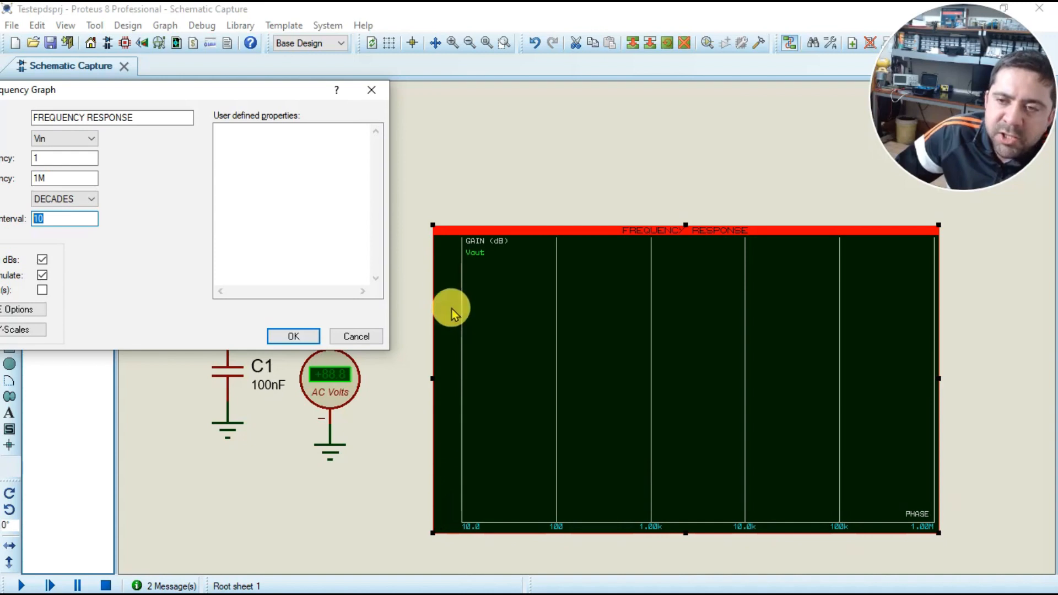
{"action": "left_click_drag", "start_coordinate": [245, 89], "coordinate": [382, 48]}
{"action": "left_click", "coordinate": [430, 294]}
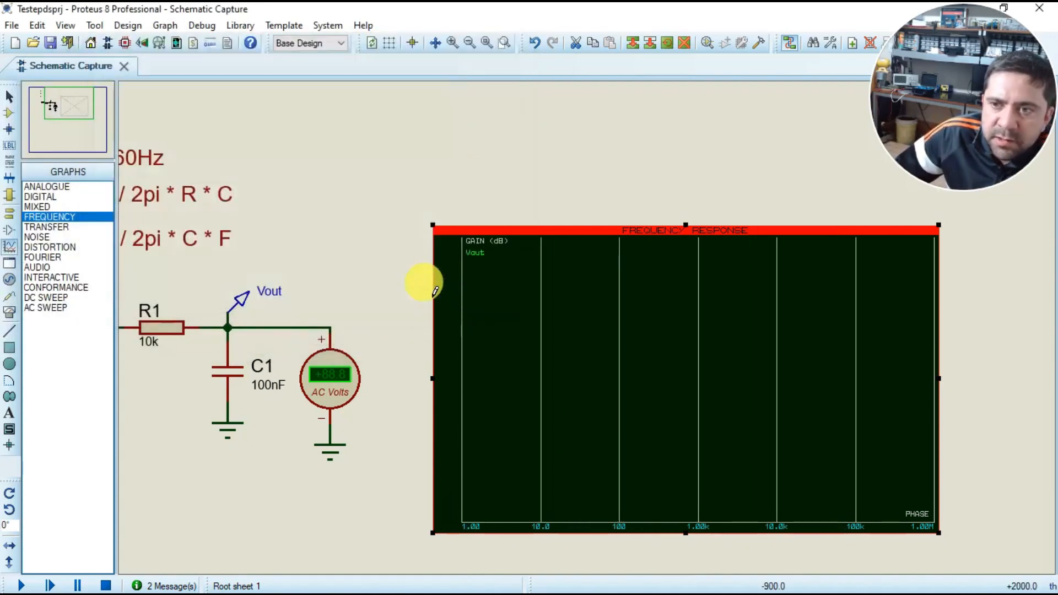
Step: Try to simulate the frequency response graph, examine the frequency analysis entry in the simulation log, and return to the schematic
{"action": "scroll", "coordinate": [585, 350], "scroll_direction": "down", "scroll_amount": 2}
{"action": "scroll", "coordinate": [585, 349], "scroll_direction": "up", "scroll_amount": 2}
{"action": "right_click", "coordinate": [611, 306]}
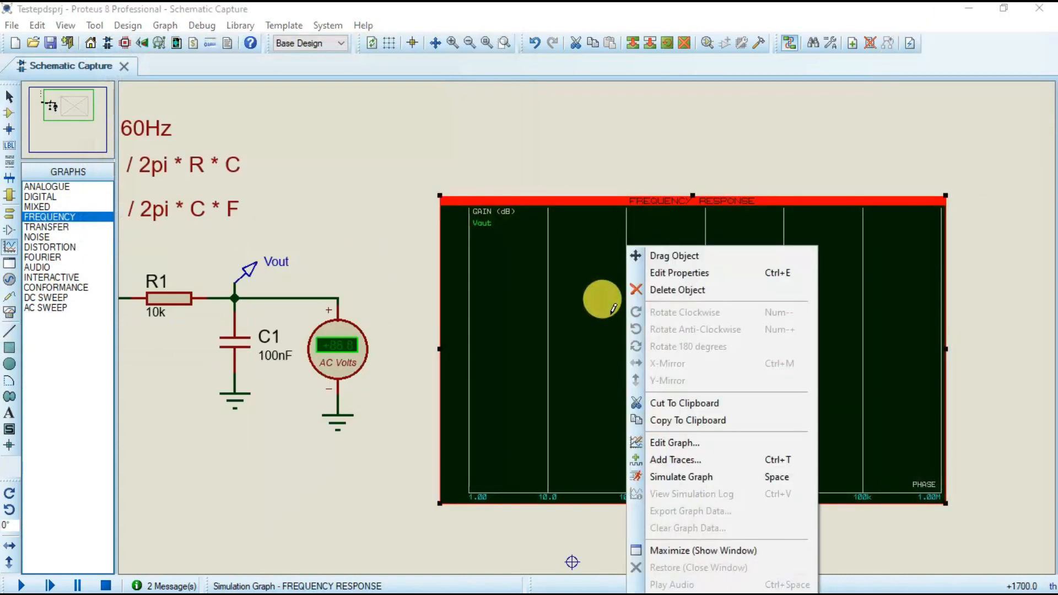
{"action": "left_click", "coordinate": [664, 477]}
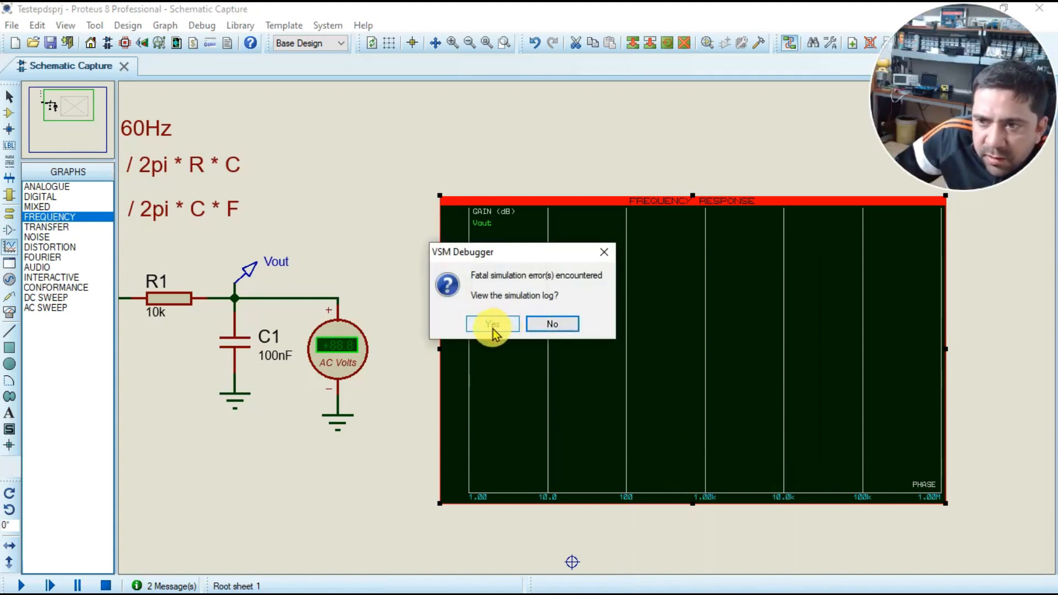
{"action": "left_click", "coordinate": [492, 324]}
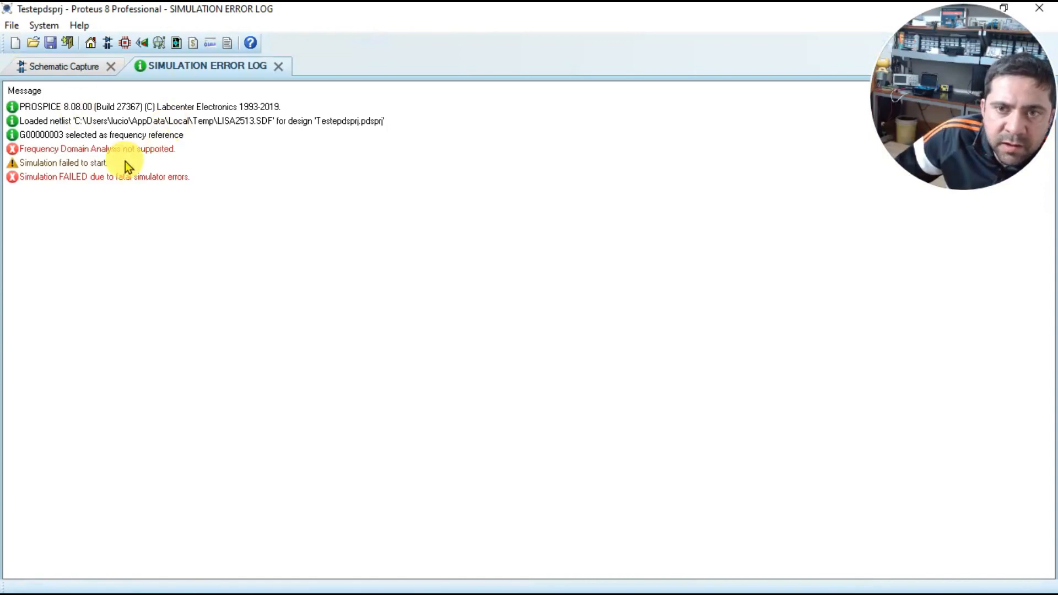
{"action": "left_click", "coordinate": [106, 150]}
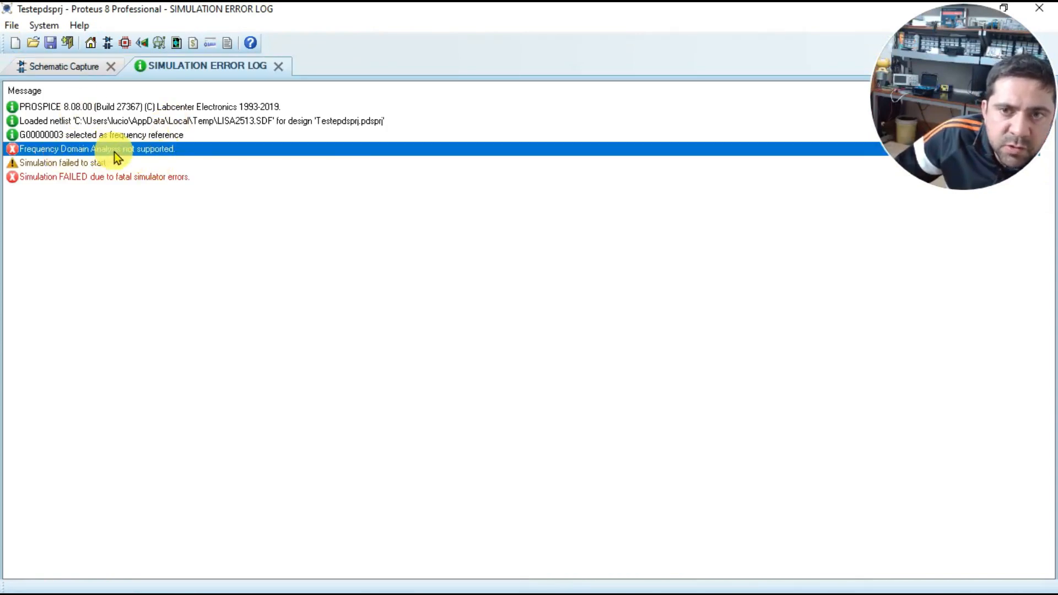
{"action": "left_click", "coordinate": [39, 66]}
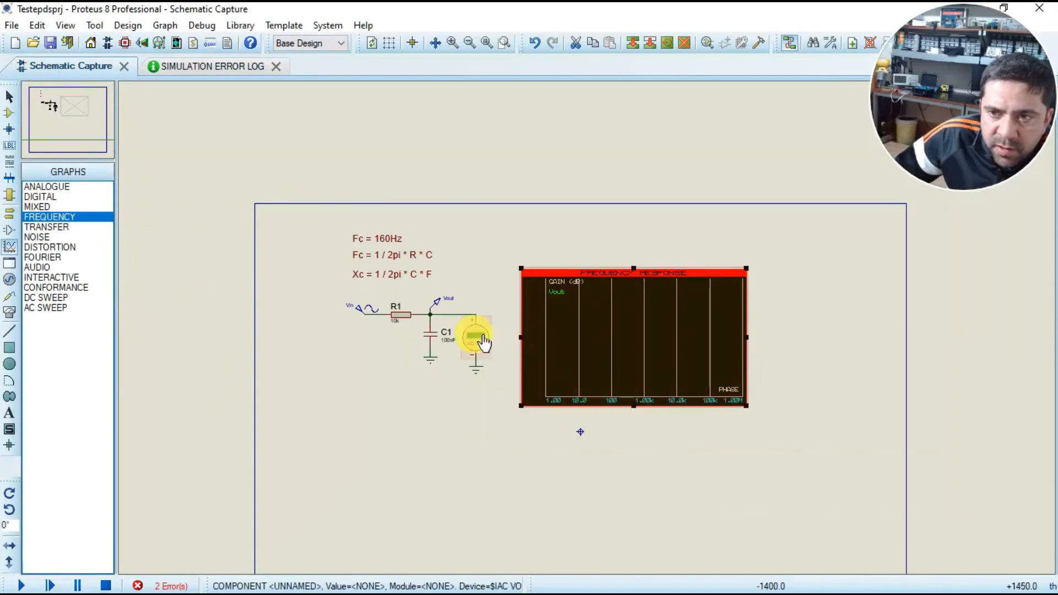
Step: Review the frequency graph's reference, range and simulation options, keeping Vin as the reference
{"action": "scroll", "coordinate": [483, 341], "scroll_direction": "up", "scroll_amount": 2}
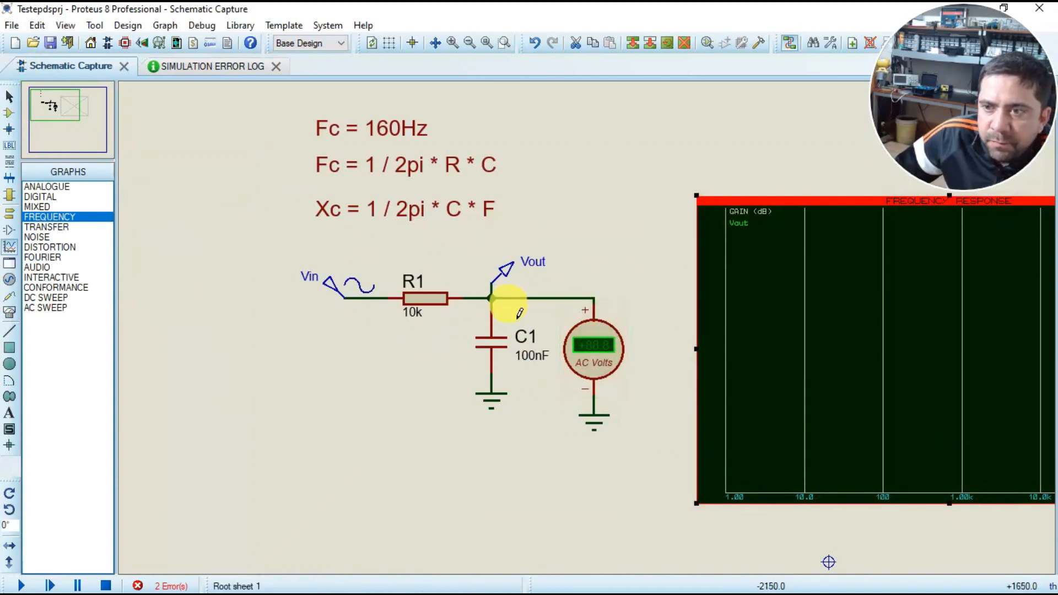
{"action": "double_click", "coordinate": [837, 295]}
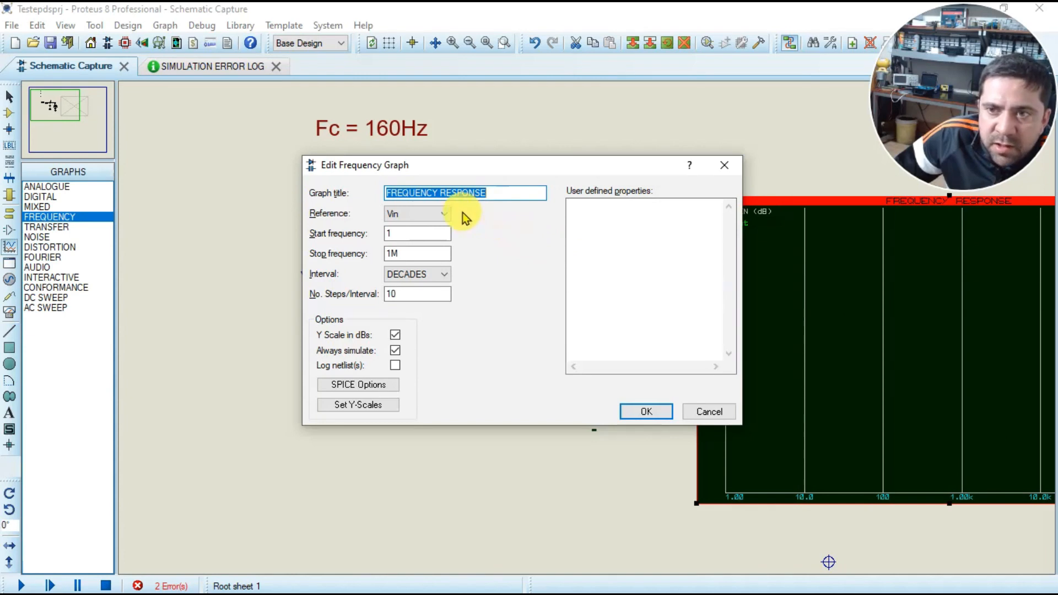
{"action": "left_click", "coordinate": [444, 215]}
{"action": "left_click", "coordinate": [445, 218]}
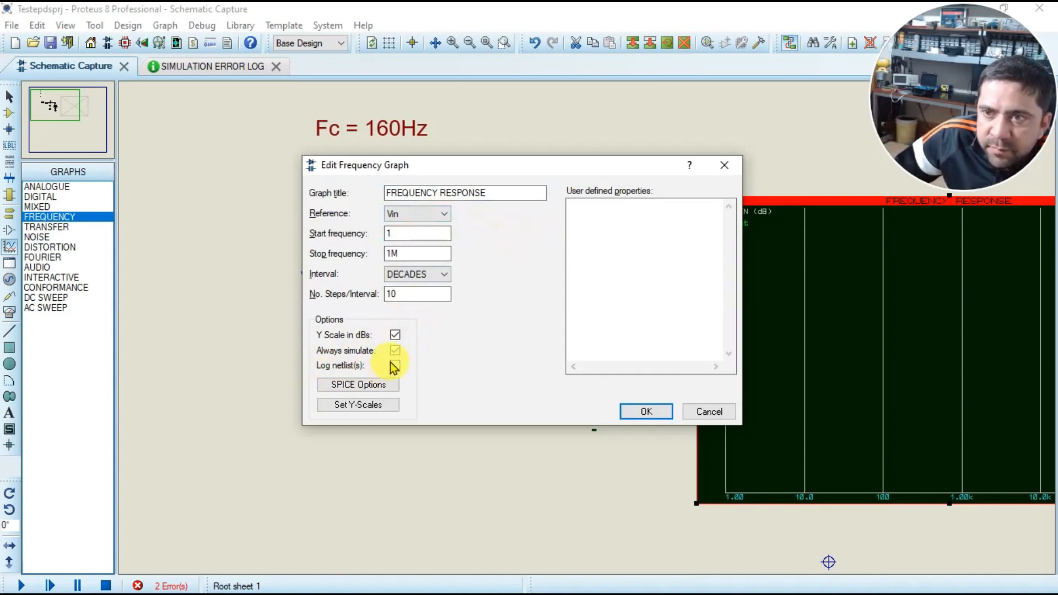
{"action": "left_click", "coordinate": [644, 412]}
Step: Inspect the component properties of capacitor C1 and resistor R1
{"action": "left_click", "coordinate": [492, 401]}
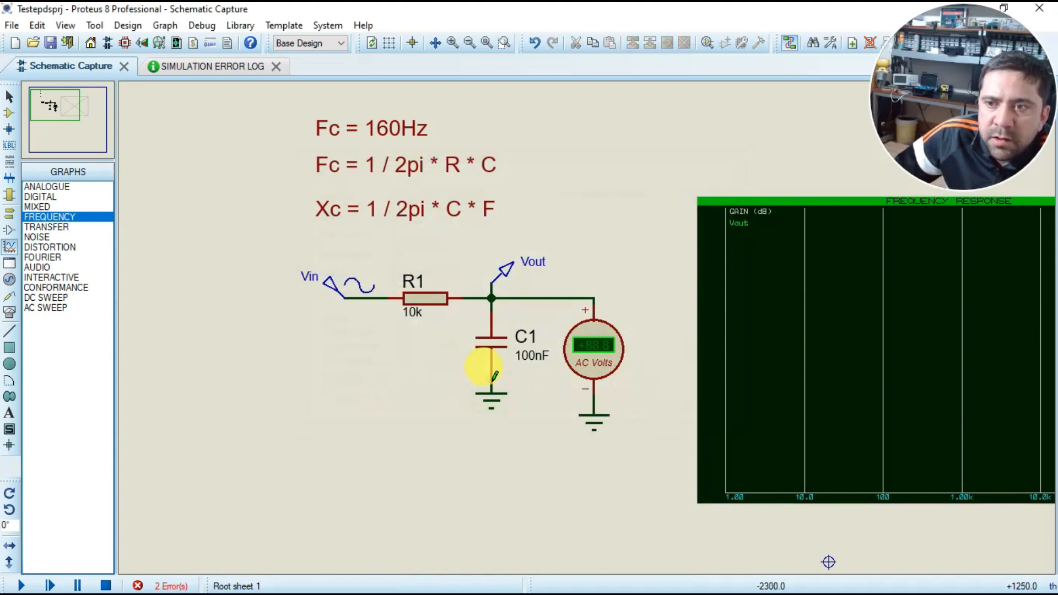
{"action": "left_click", "coordinate": [486, 342]}
{"action": "left_click", "coordinate": [485, 333]}
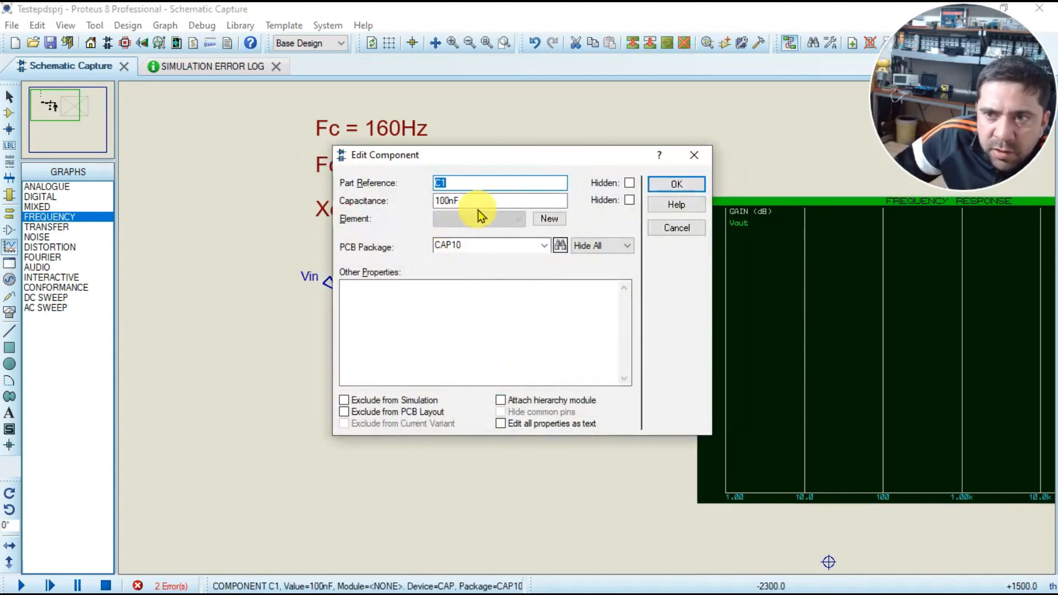
{"action": "left_click", "coordinate": [693, 184]}
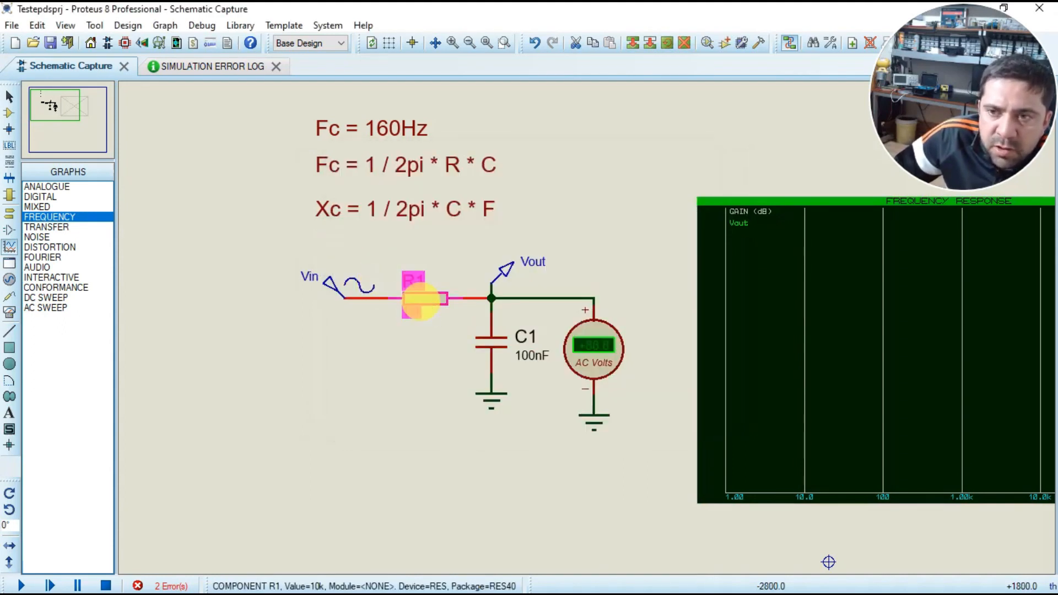
{"action": "left_click", "coordinate": [421, 300]}
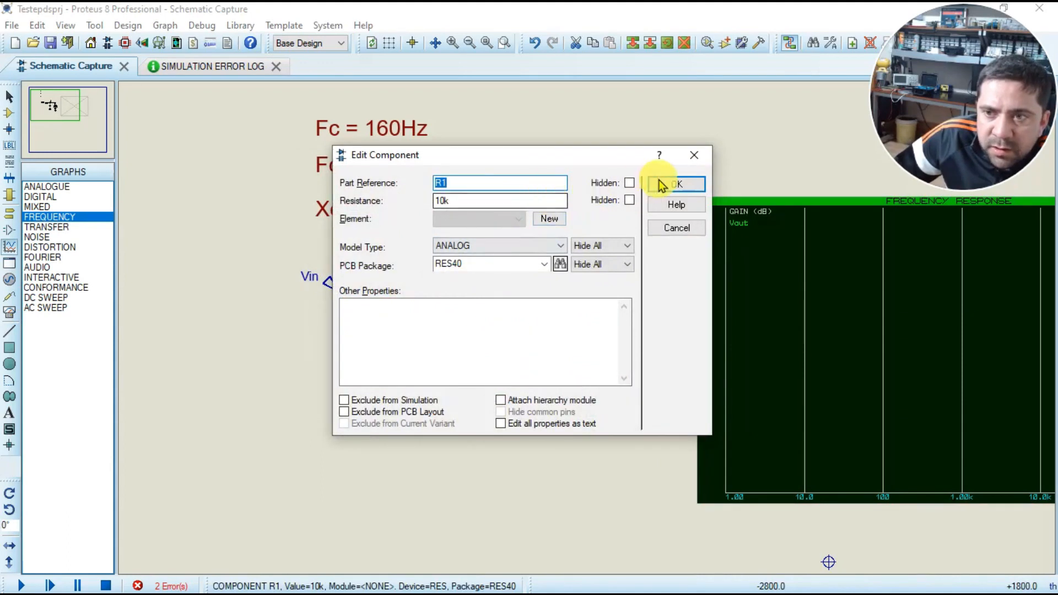
{"action": "left_click", "coordinate": [677, 184]}
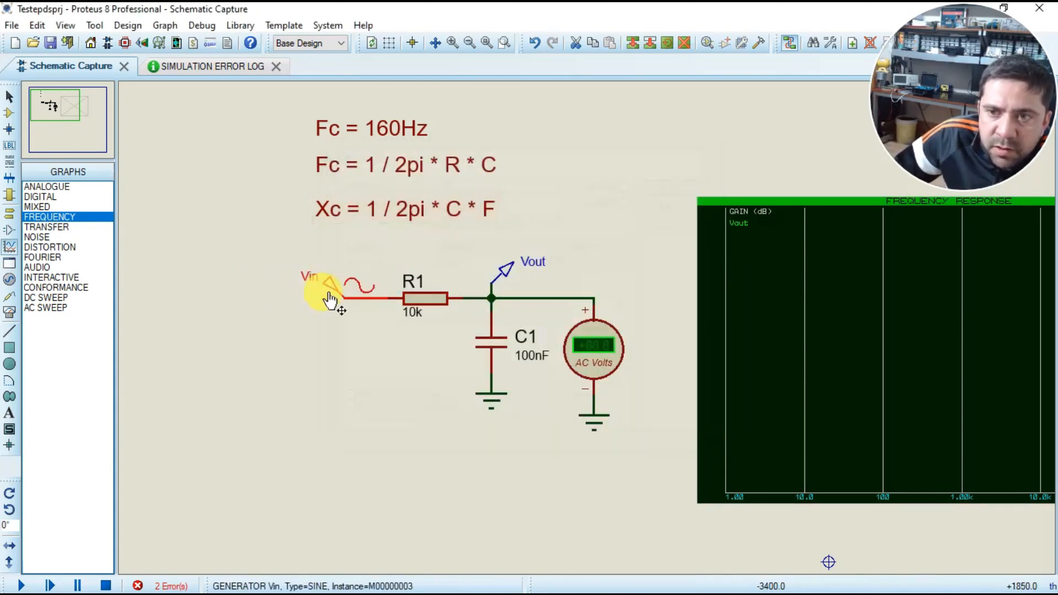
Step: Change the frequency of the Vin sine generator and run the circuit simulation
{"action": "left_click", "coordinate": [330, 300]}
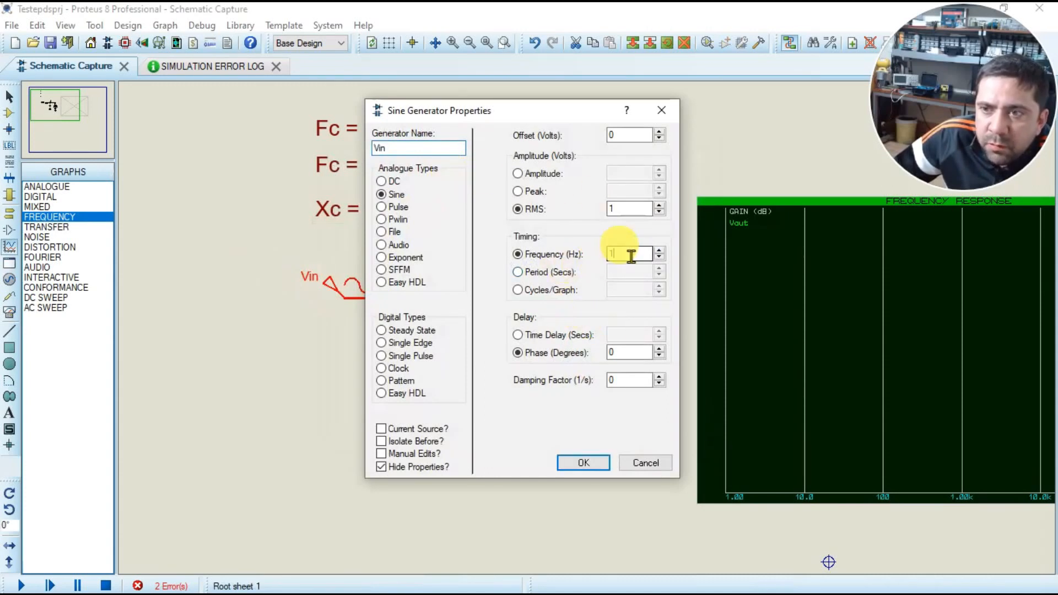
{"action": "left_click", "coordinate": [583, 462]}
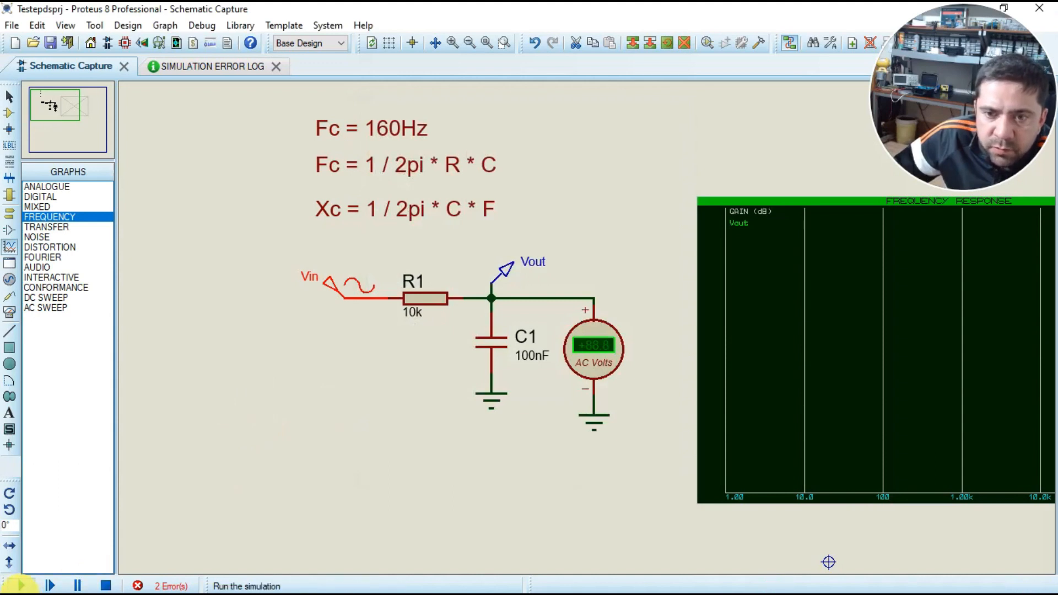
{"action": "left_click", "coordinate": [21, 585]}
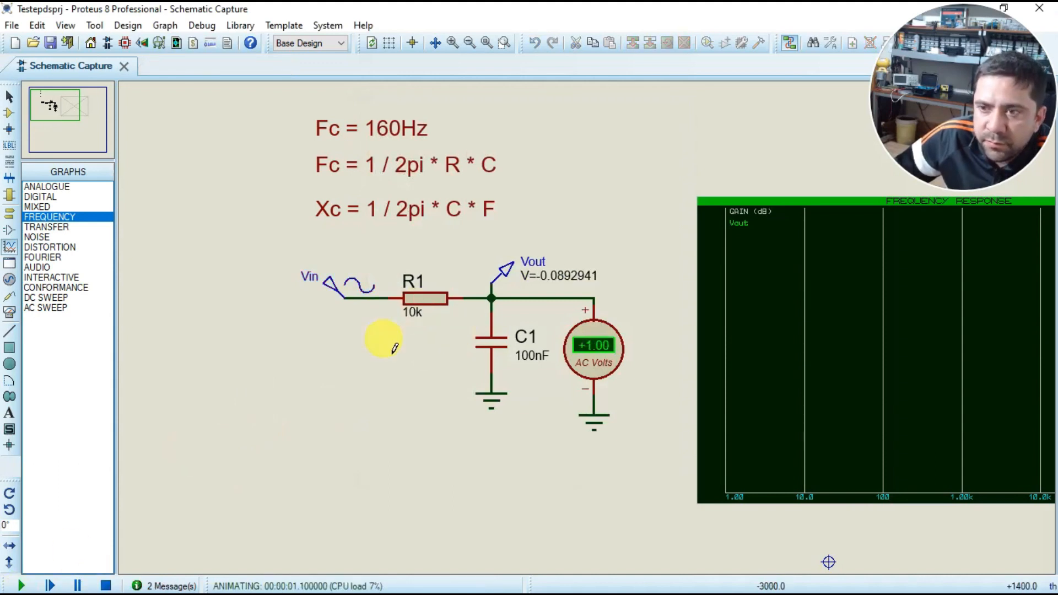
Step: Examine the Vin source, C1, the Vout probe and the AC voltmeter reading in the running simulation
{"action": "scroll", "coordinate": [582, 327], "scroll_direction": "down", "scroll_amount": 1}
{"action": "scroll", "coordinate": [562, 357], "scroll_direction": "up", "scroll_amount": 2}
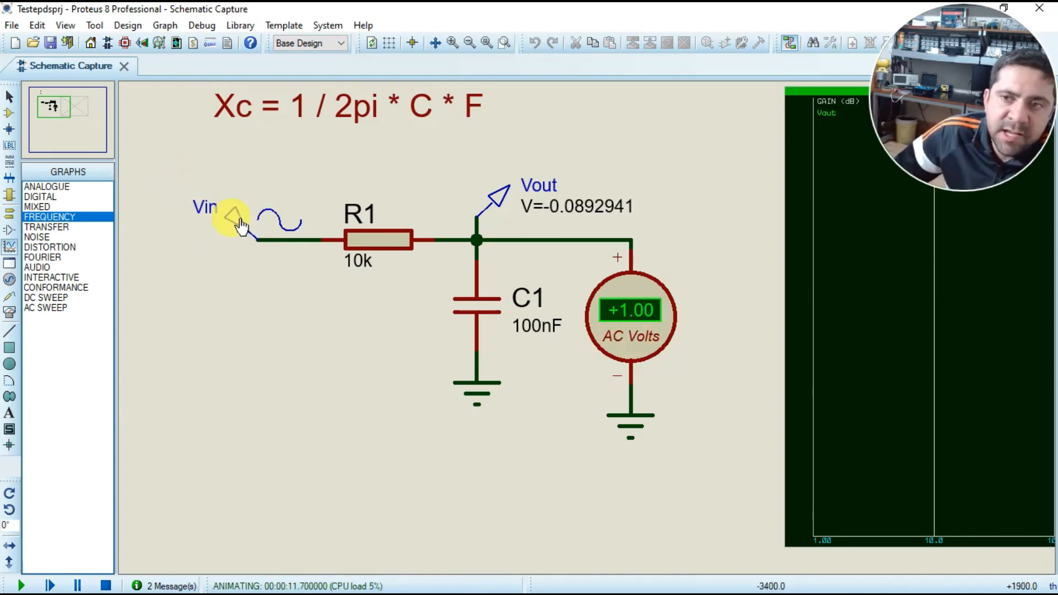
{"action": "scroll", "coordinate": [500, 296], "scroll_direction": "down", "scroll_amount": 2}
{"action": "scroll", "coordinate": [573, 330], "scroll_direction": "up", "scroll_amount": 2}
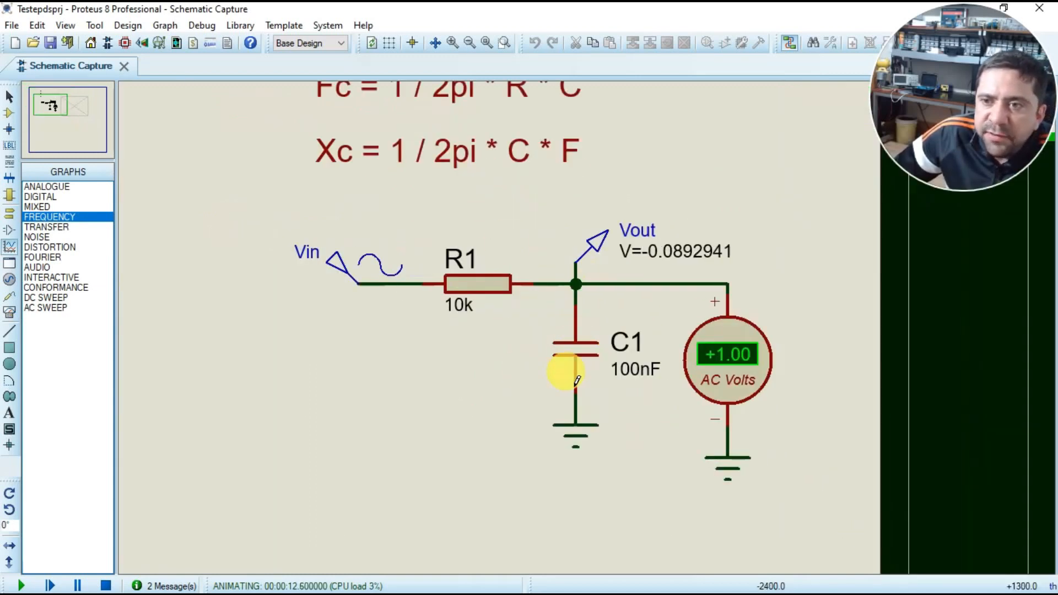
{"action": "scroll", "coordinate": [583, 259], "scroll_direction": "down", "scroll_amount": 2}
{"action": "scroll", "coordinate": [582, 259], "scroll_direction": "up", "scroll_amount": 2}
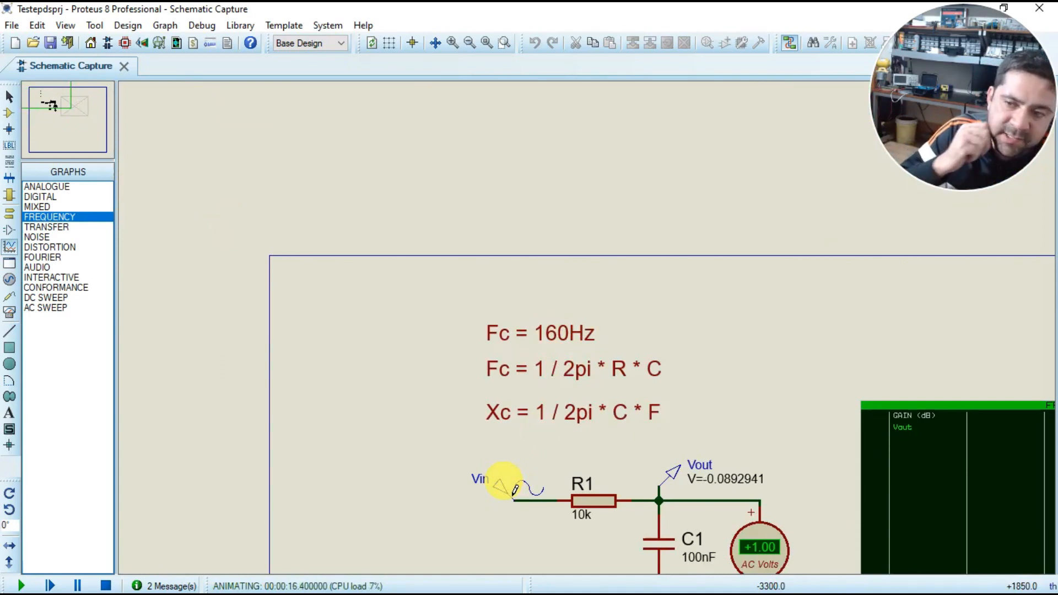
{"action": "scroll", "coordinate": [589, 320], "scroll_direction": "up", "scroll_amount": 1}
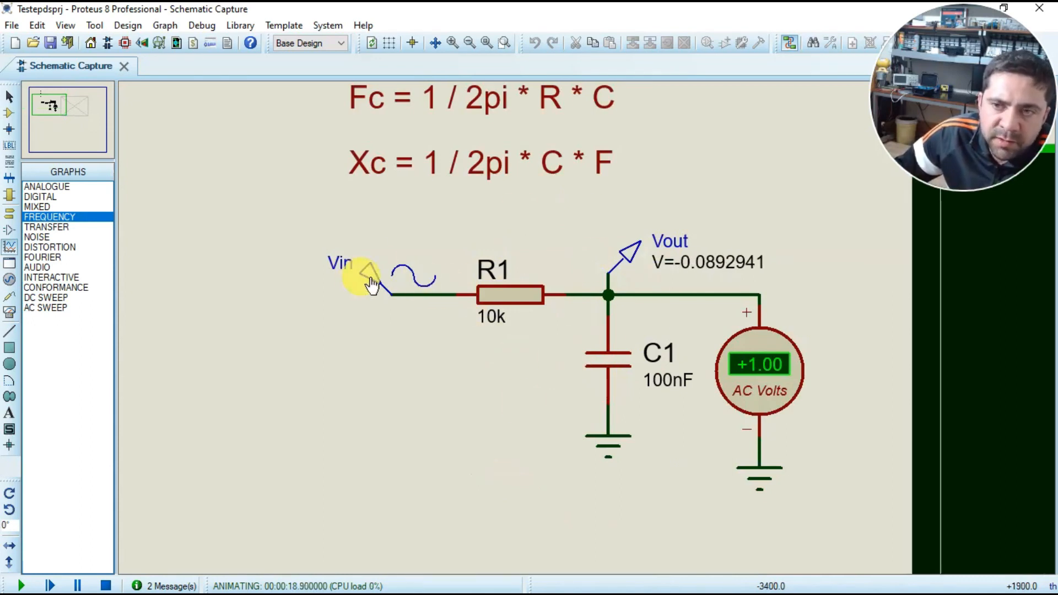
Step: Examine the AC voltmeter reading and the Vout probe around C1 while the circuit simulation runs
{"action": "scroll", "coordinate": [385, 281], "scroll_direction": "up", "scroll_amount": 2}
{"action": "scroll", "coordinate": [570, 341], "scroll_direction": "down", "scroll_amount": 3}
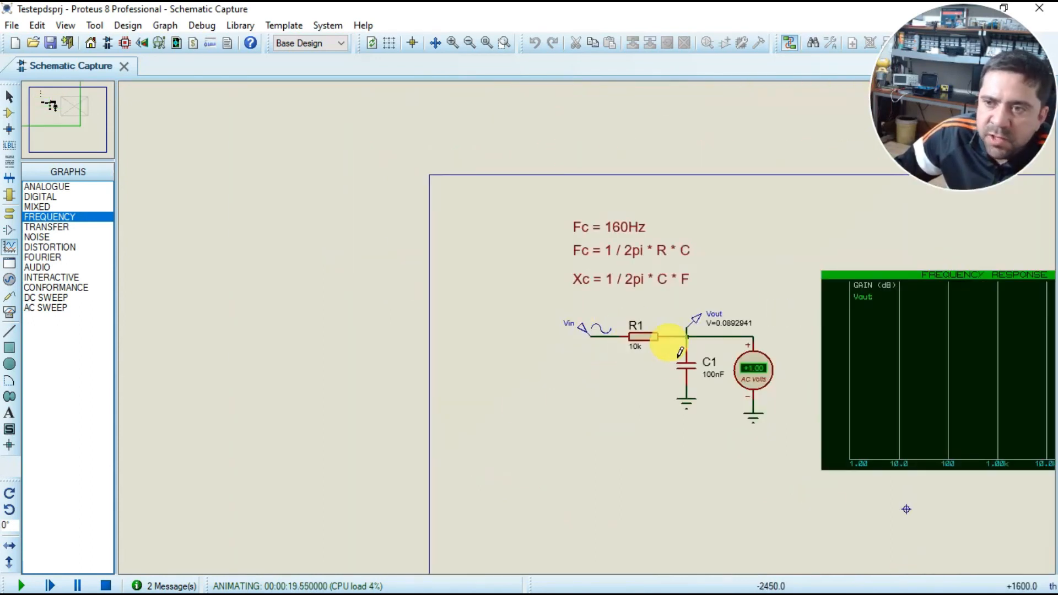
{"action": "scroll", "coordinate": [677, 354], "scroll_direction": "up", "scroll_amount": 2}
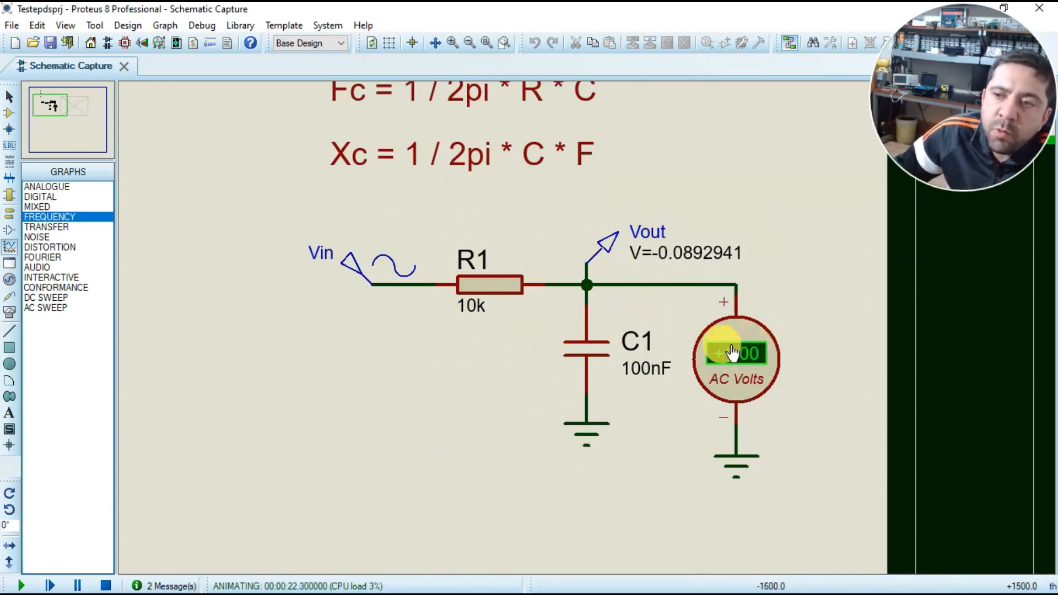
{"action": "scroll", "coordinate": [732, 353], "scroll_direction": "up", "scroll_amount": 1}
{"action": "scroll", "coordinate": [591, 321], "scroll_direction": "down", "scroll_amount": 1}
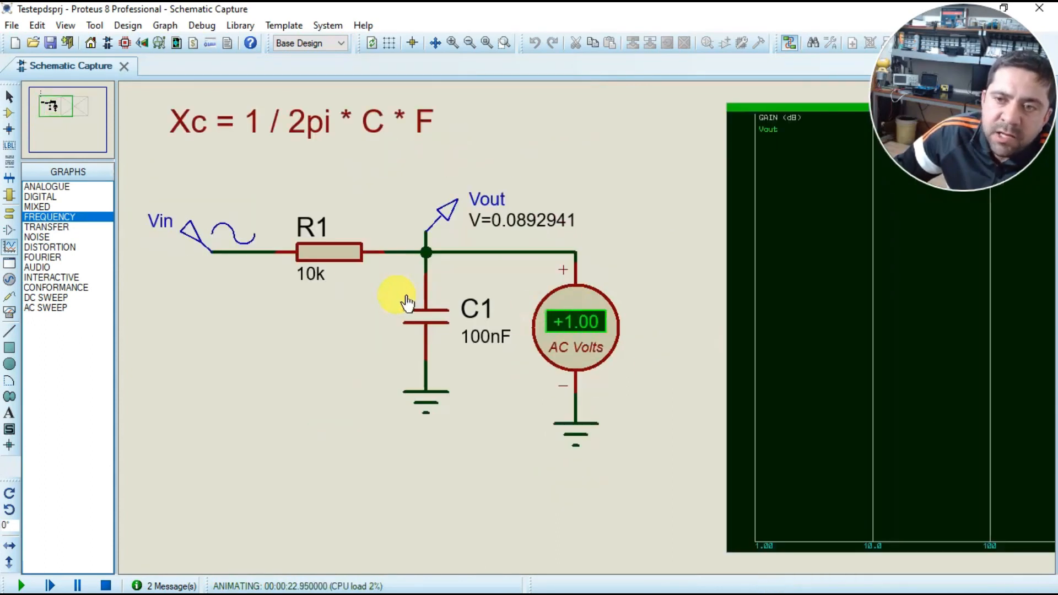
{"action": "scroll", "coordinate": [406, 303], "scroll_direction": "down", "scroll_amount": 1}
{"action": "scroll", "coordinate": [523, 253], "scroll_direction": "down", "scroll_amount": 1}
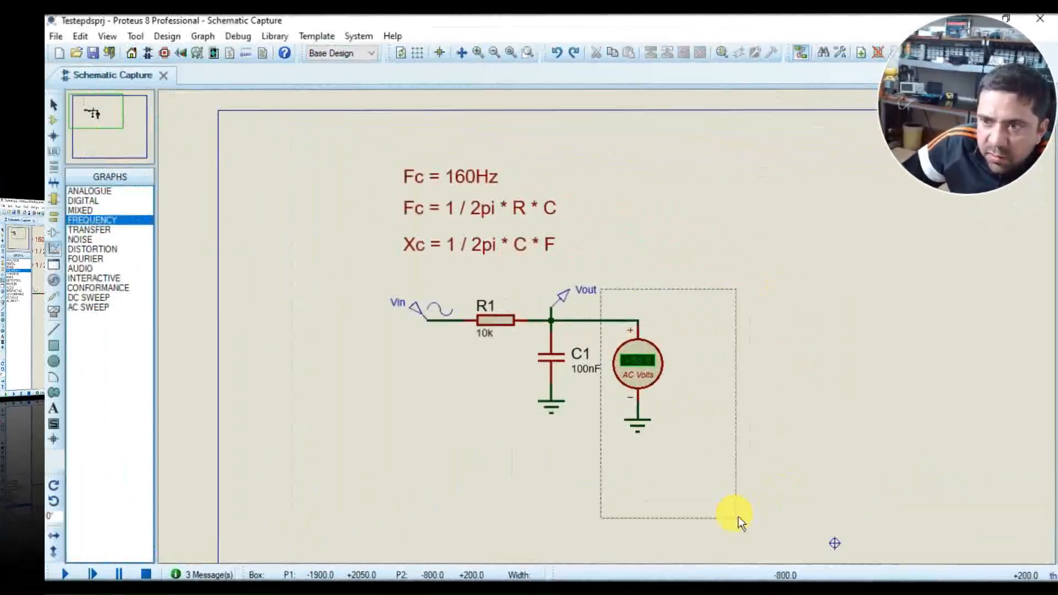
Step: Delete the AC voltmeter together with its wire and ground terminal
{"action": "left_click_drag", "start_coordinate": [738, 517], "coordinate": [736, 519]}
{"action": "key", "text": "Delete"}
{"action": "scroll", "coordinate": [550, 352], "scroll_direction": "up", "scroll_amount": 2}
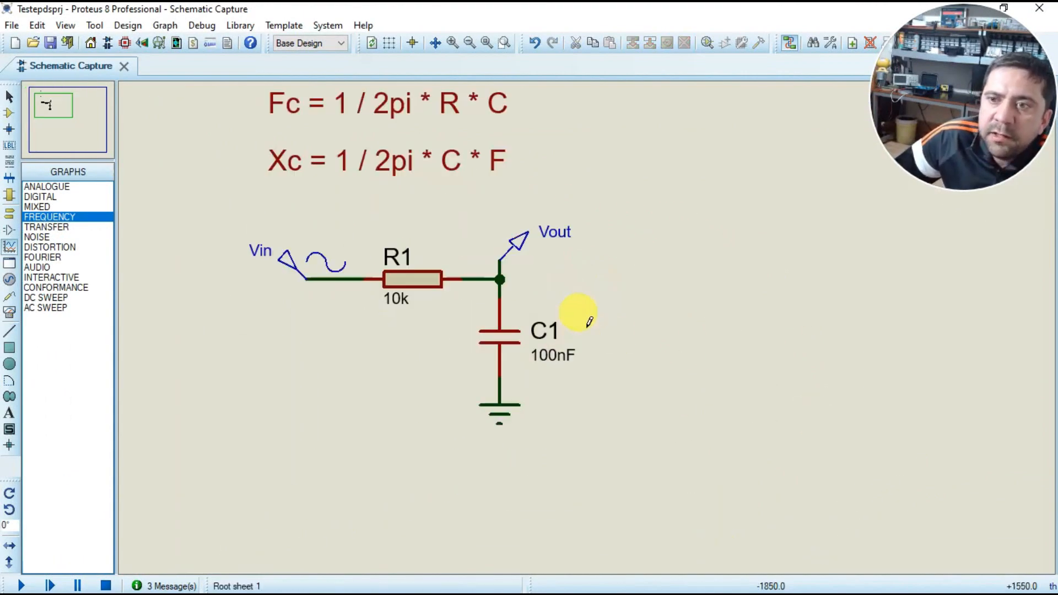
Step: Draw a frequency graph beside the RC circuit and add the Vout probe to it as a gain trace
{"action": "left_click_drag", "start_coordinate": [644, 240], "coordinate": [952, 471]}
{"action": "left_click_drag", "start_coordinate": [957, 478], "coordinate": [957, 479]}
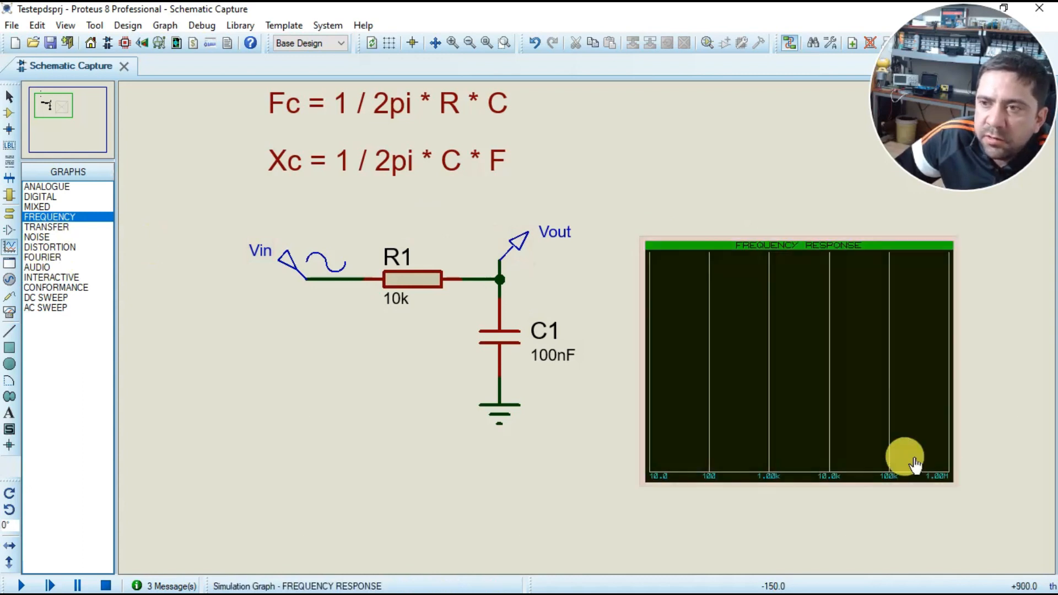
{"action": "left_click_drag", "start_coordinate": [520, 247], "coordinate": [717, 341]}
Step: Simulate the frequency graph and set its reference to the Vin generator
{"action": "right_click", "coordinate": [721, 305]}
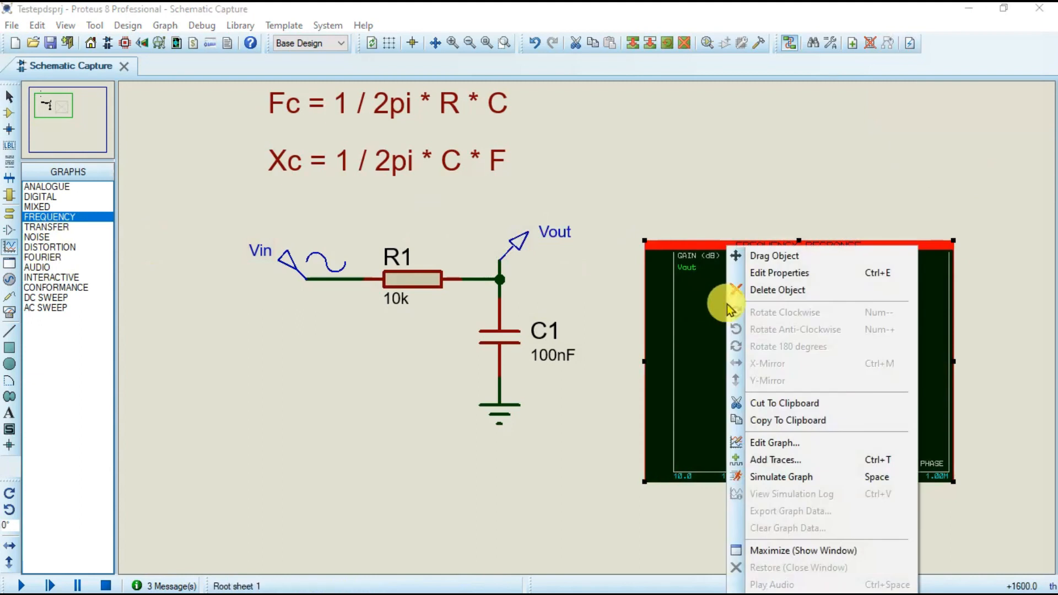
{"action": "left_click", "coordinate": [779, 474]}
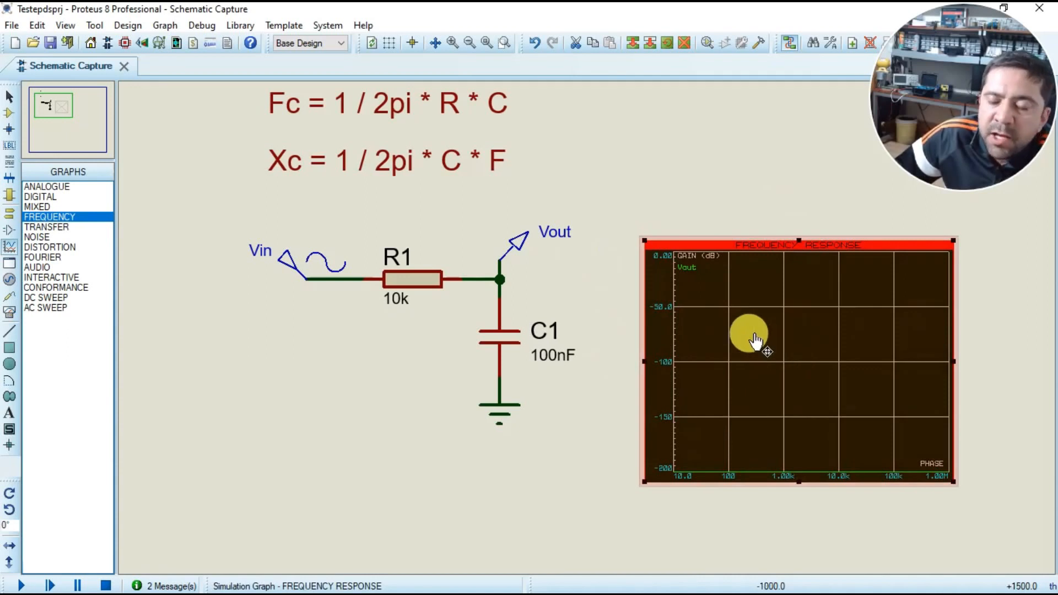
{"action": "double_click", "coordinate": [755, 339]}
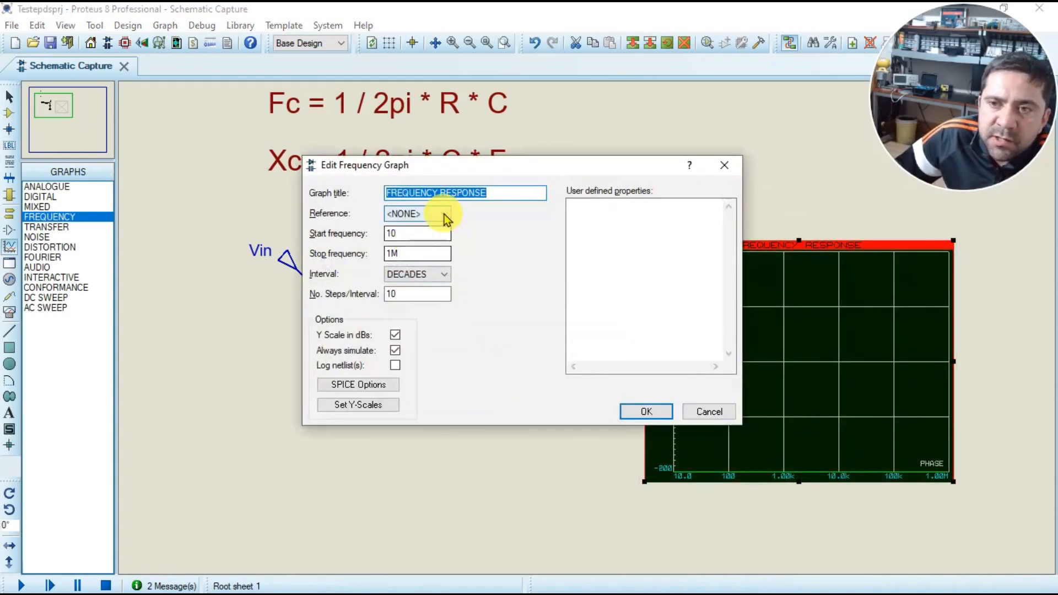
{"action": "left_click", "coordinate": [445, 215]}
{"action": "left_click", "coordinate": [395, 238]}
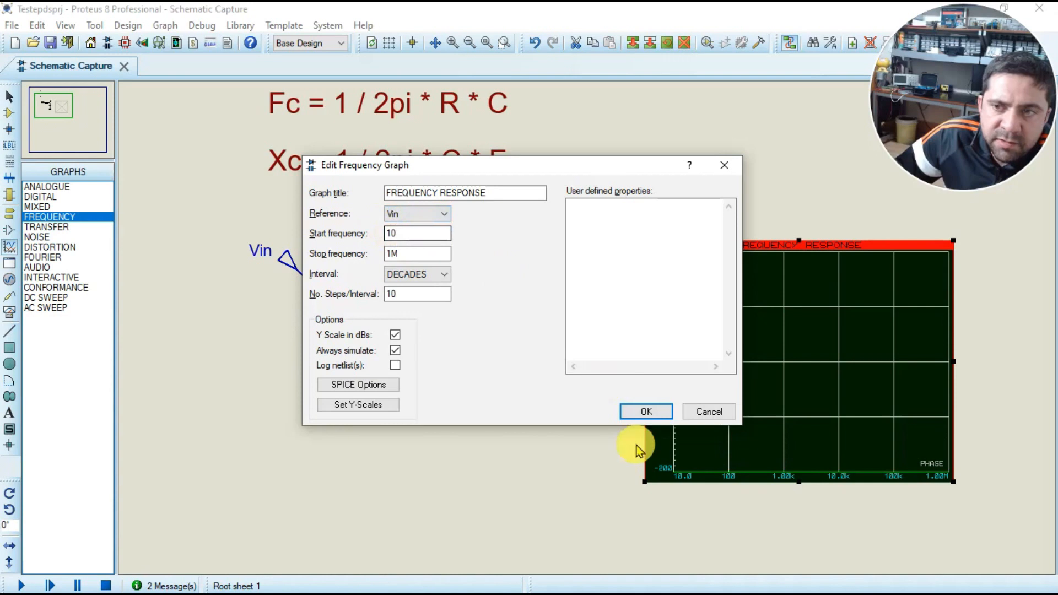
{"action": "left_click", "coordinate": [642, 415]}
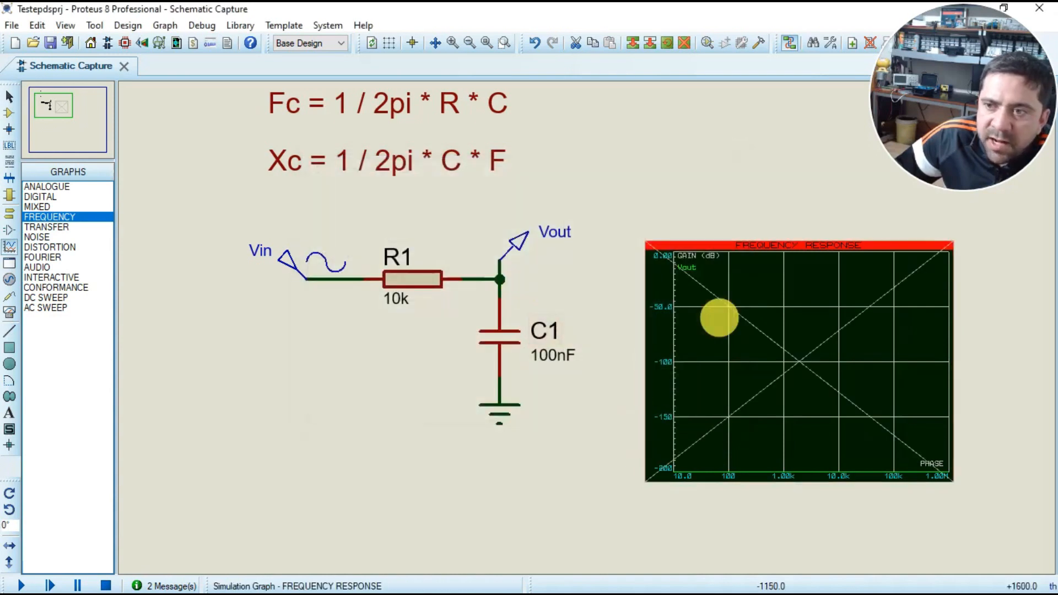
Step: Set the frequency graph's start frequency to 1, keeping the stop frequency at 1M and 10 steps per decade
{"action": "double_click", "coordinate": [715, 314]}
{"action": "left_click", "coordinate": [402, 233]}
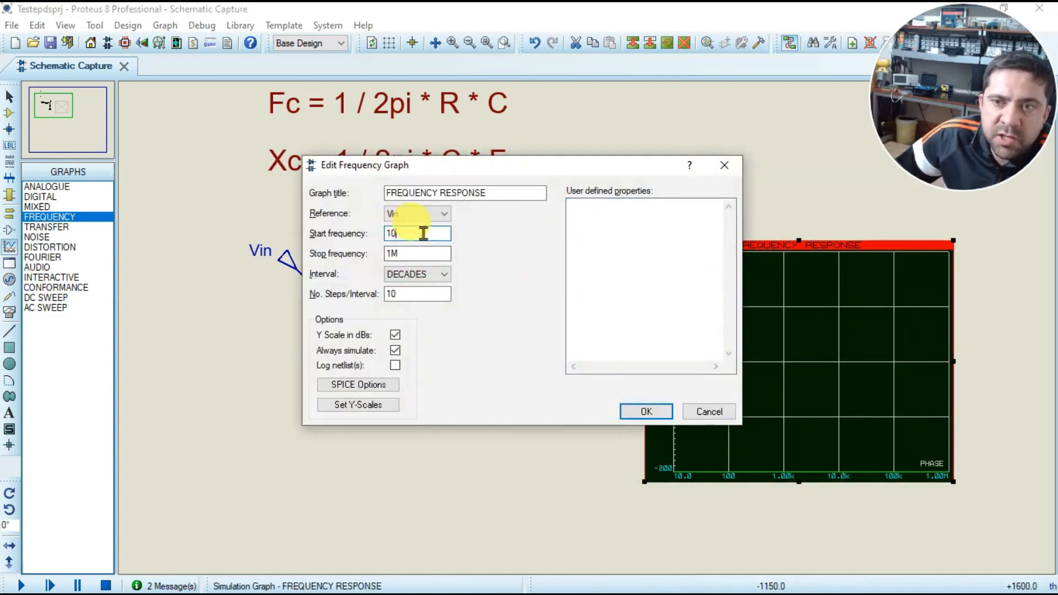
{"action": "left_click_drag", "start_coordinate": [420, 232], "coordinate": [321, 234]}
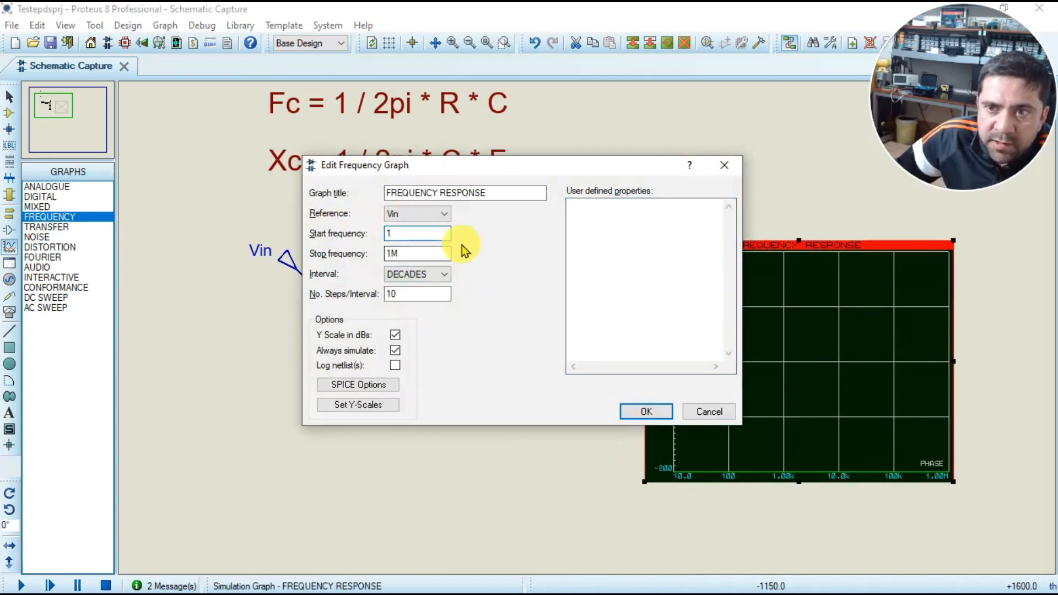
{"action": "left_click_drag", "start_coordinate": [412, 254], "coordinate": [330, 252]}
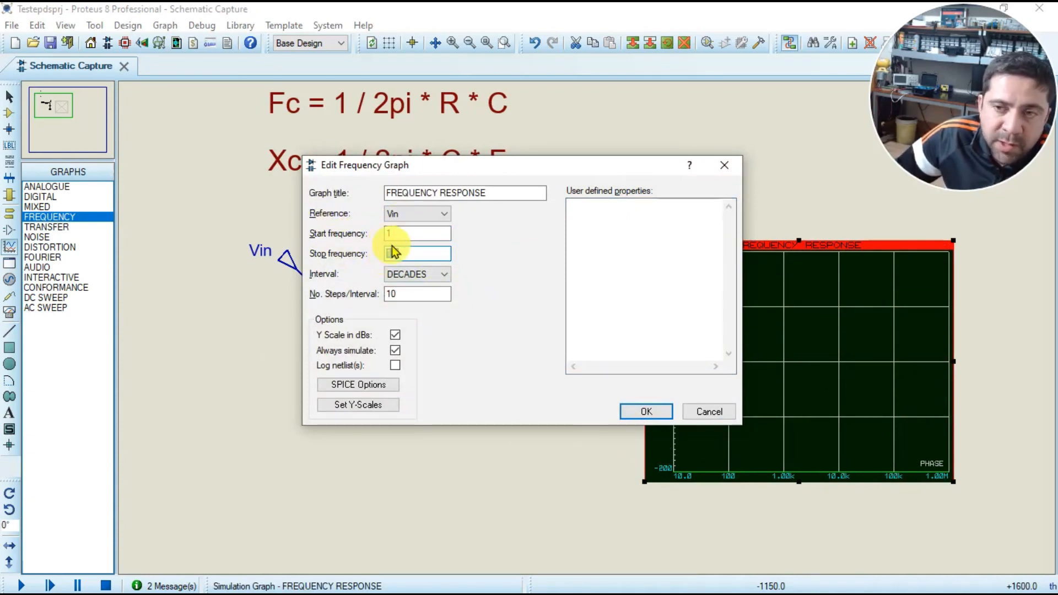
{"action": "left_click_drag", "start_coordinate": [418, 298], "coordinate": [379, 303]}
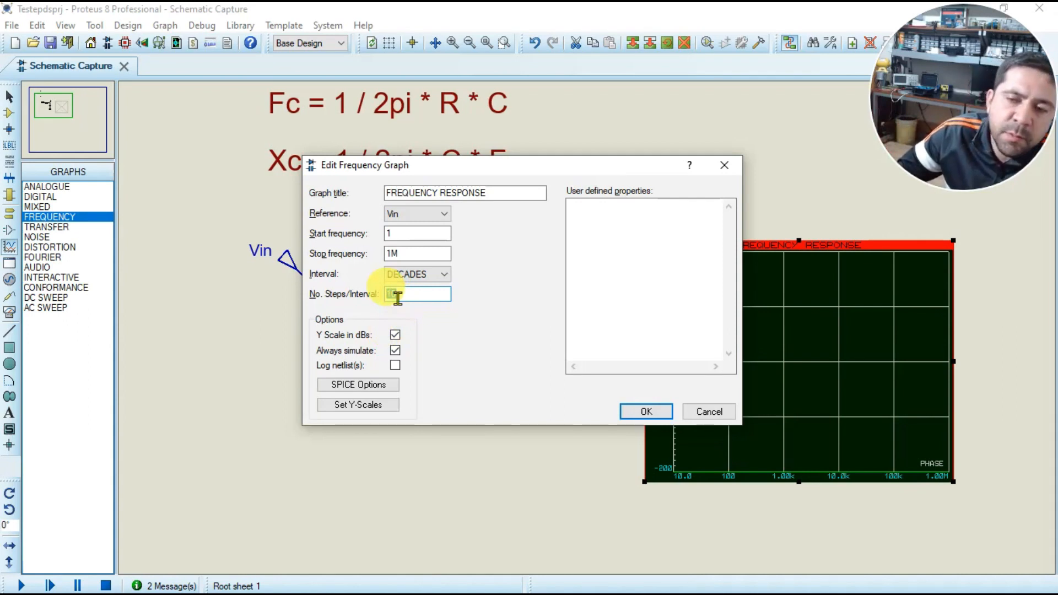
{"action": "left_click", "coordinate": [645, 412]}
Step: Simulate the frequency graph again and maximize it in its own window
{"action": "right_click", "coordinate": [758, 345]}
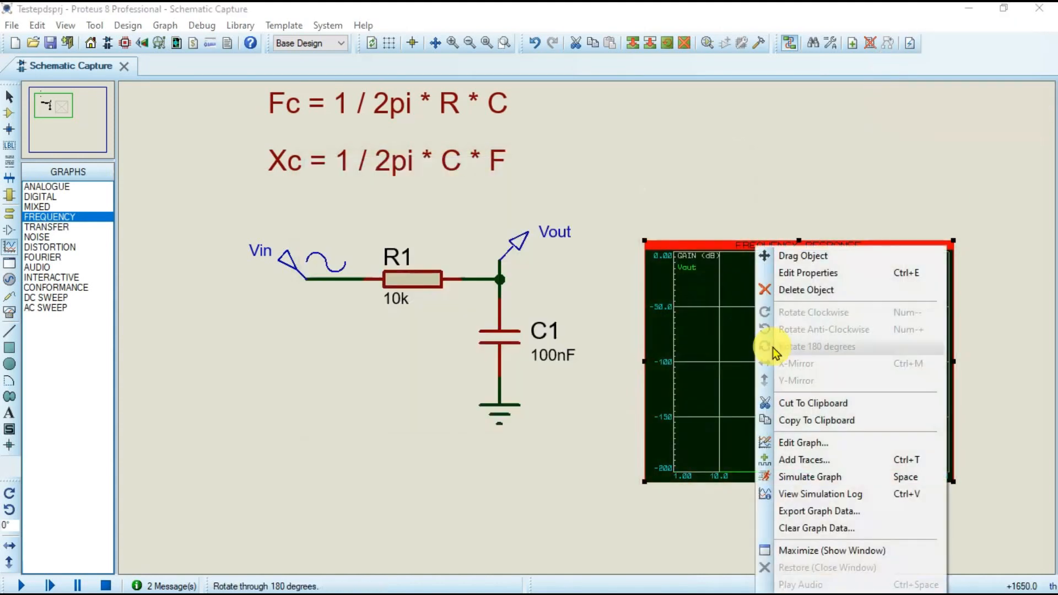
{"action": "left_click", "coordinate": [799, 482]}
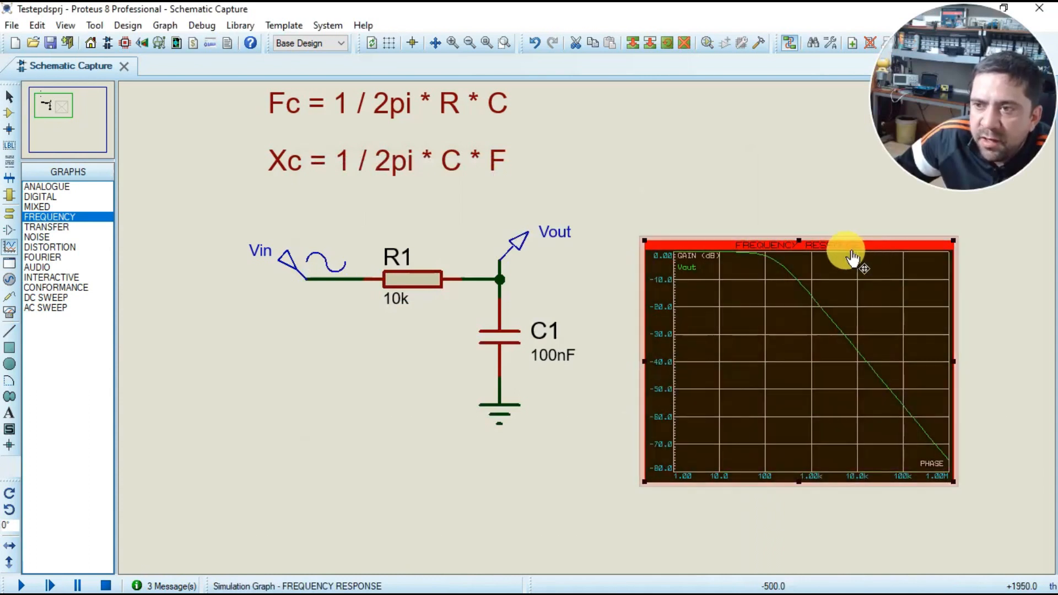
{"action": "right_click", "coordinate": [709, 325]}
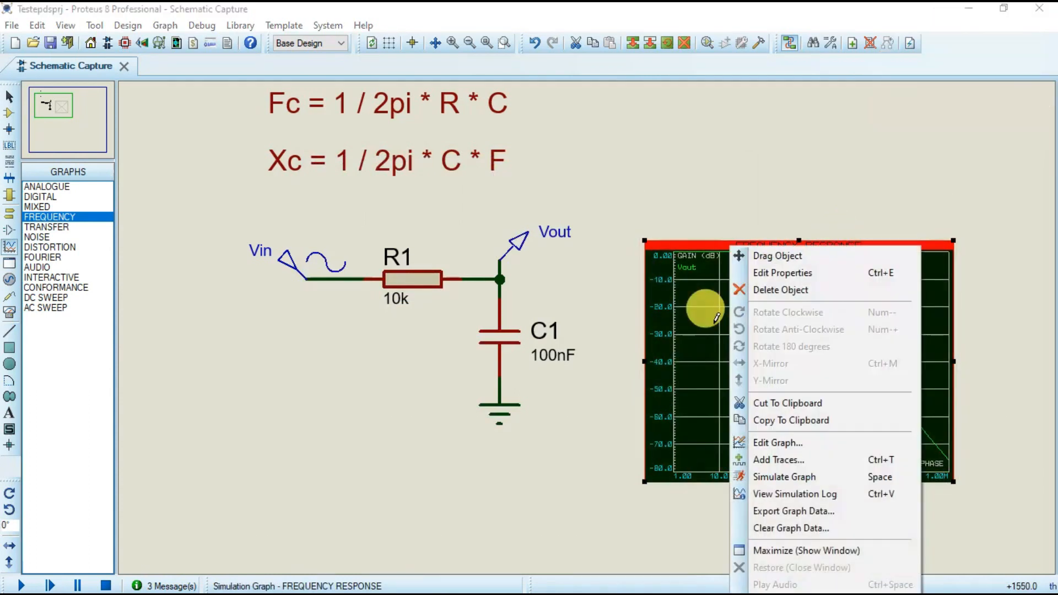
{"action": "left_click", "coordinate": [791, 551]}
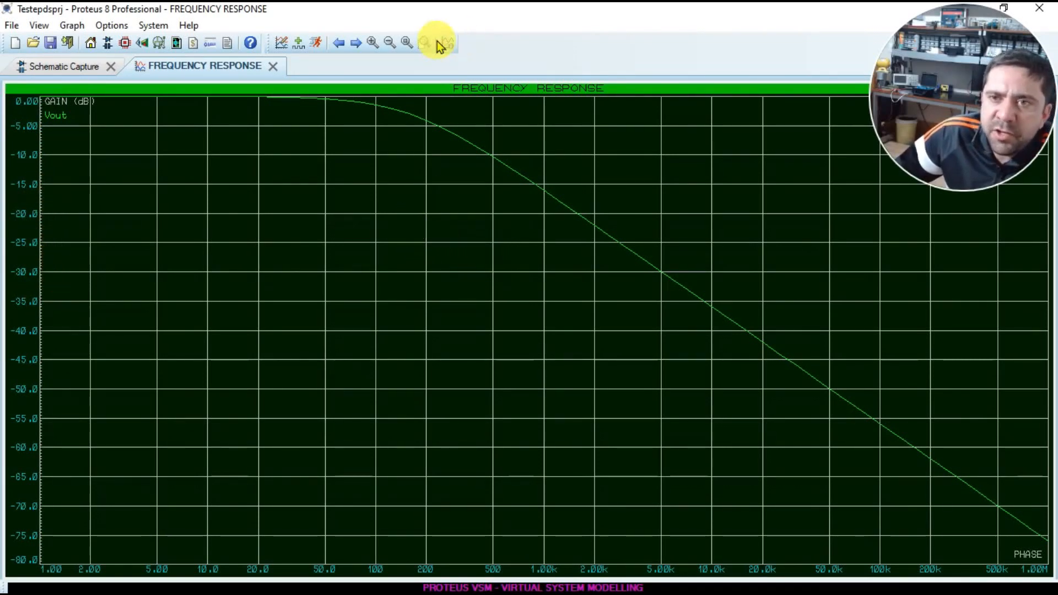
Step: Check the cutoff frequency note above the formulas in the schematic and return to the maximized frequency response
{"action": "left_click", "coordinate": [76, 70]}
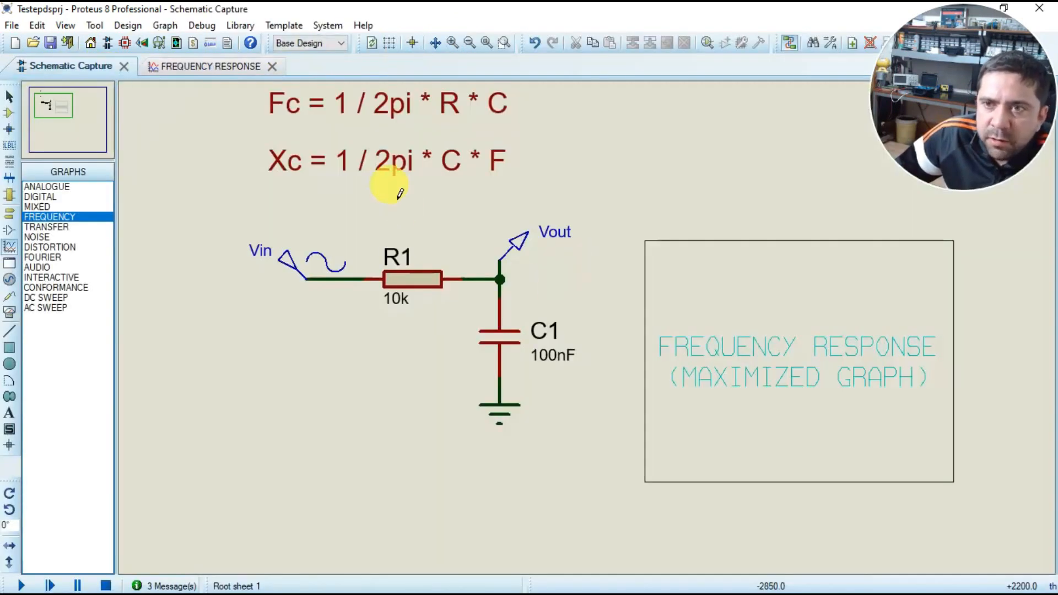
{"action": "scroll", "coordinate": [400, 193], "scroll_direction": "down", "scroll_amount": 1}
{"action": "scroll", "coordinate": [449, 221], "scroll_direction": "up", "scroll_amount": 2}
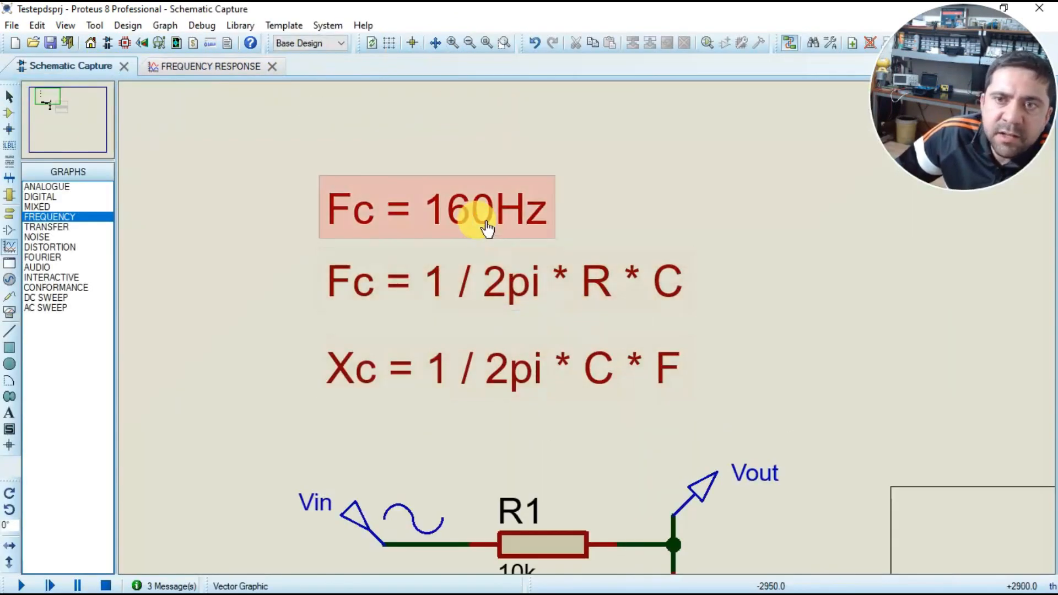
{"action": "left_click", "coordinate": [225, 71]}
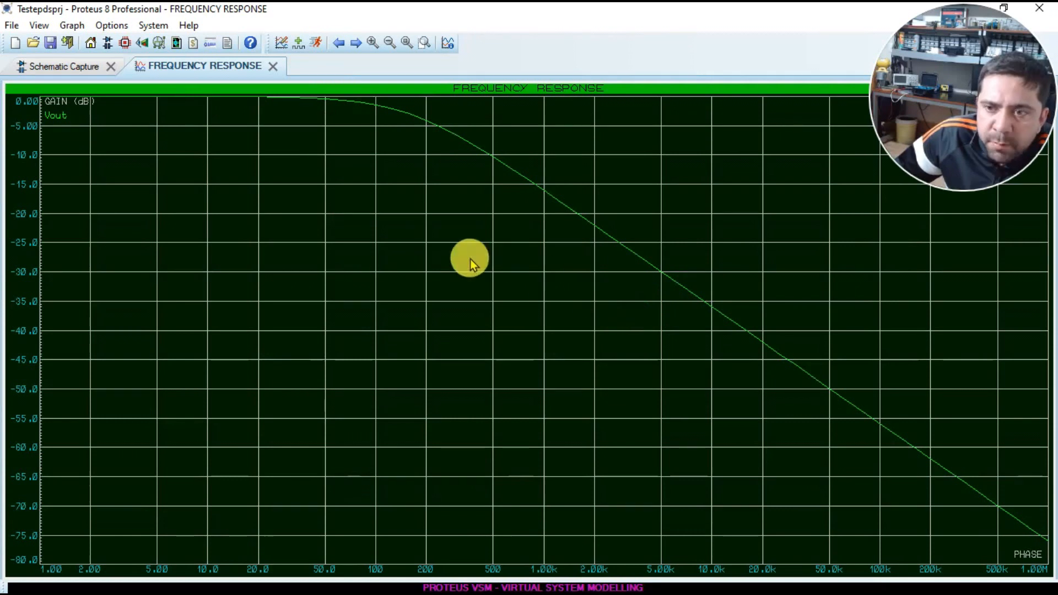
Step: Place the graph cursor on the Vout curve at 160 Hz to read its gain
{"action": "left_click", "coordinate": [449, 223]}
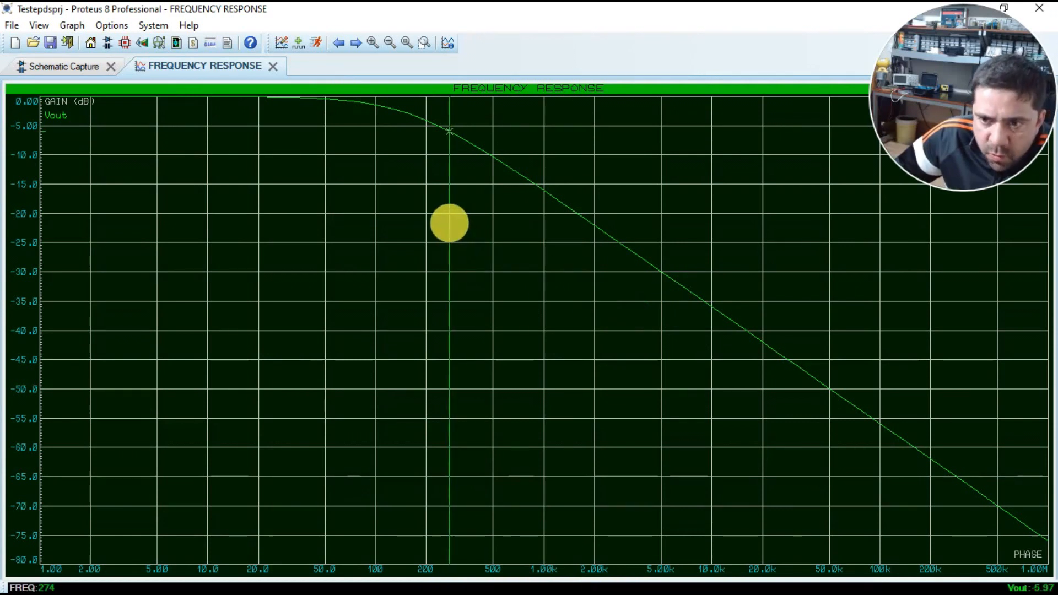
{"action": "left_click_drag", "start_coordinate": [449, 223], "coordinate": [448, 223]}
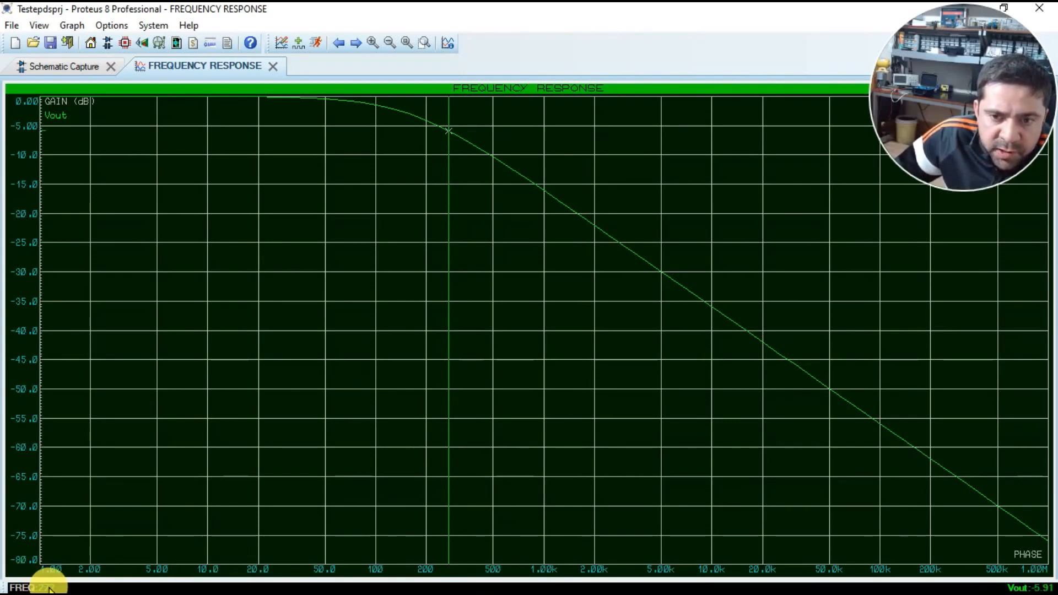
{"action": "left_click_drag", "start_coordinate": [444, 177], "coordinate": [410, 180]}
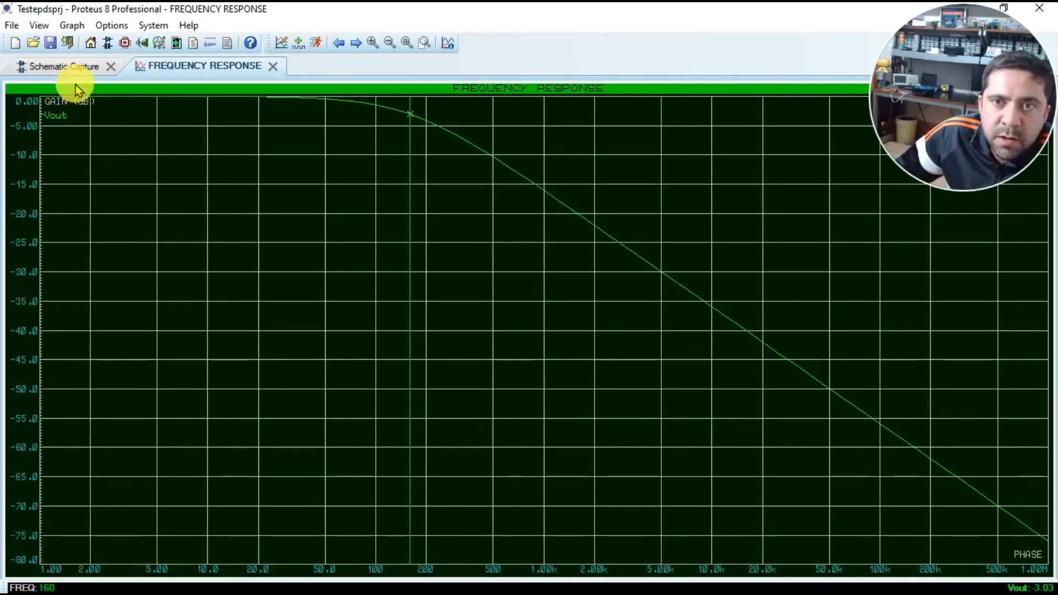
Step: Return to the schematic and close the maximized frequency response window
{"action": "left_click", "coordinate": [67, 68]}
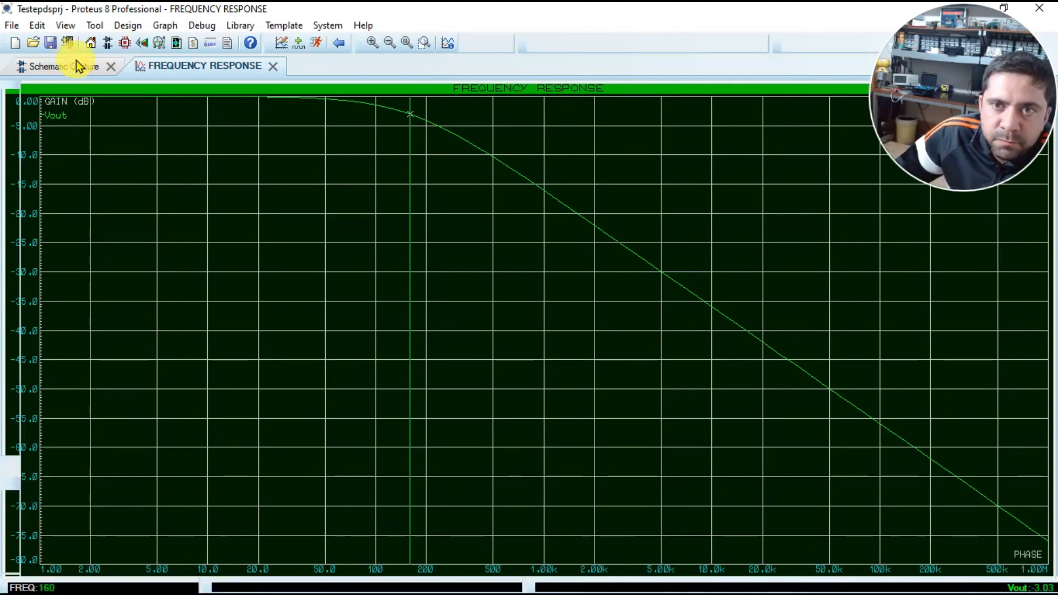
{"action": "scroll", "coordinate": [578, 344], "scroll_direction": "down", "scroll_amount": 4}
{"action": "scroll", "coordinate": [622, 394], "scroll_direction": "up", "scroll_amount": 4}
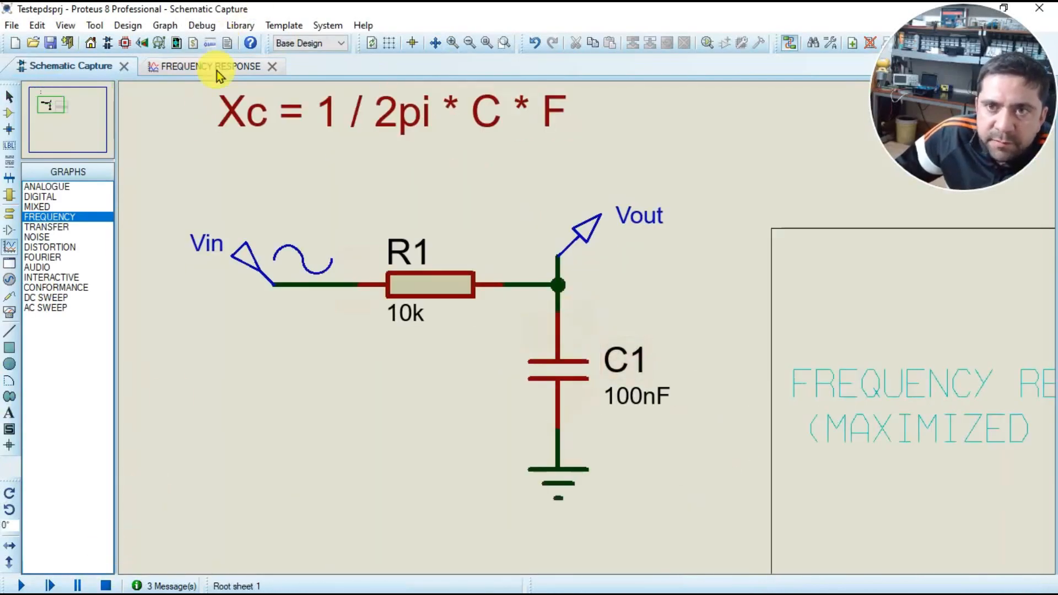
{"action": "left_click", "coordinate": [273, 66]}
{"action": "scroll", "coordinate": [543, 306], "scroll_direction": "down", "scroll_amount": 3}
{"action": "scroll", "coordinate": [573, 314], "scroll_direction": "up", "scroll_amount": 3}
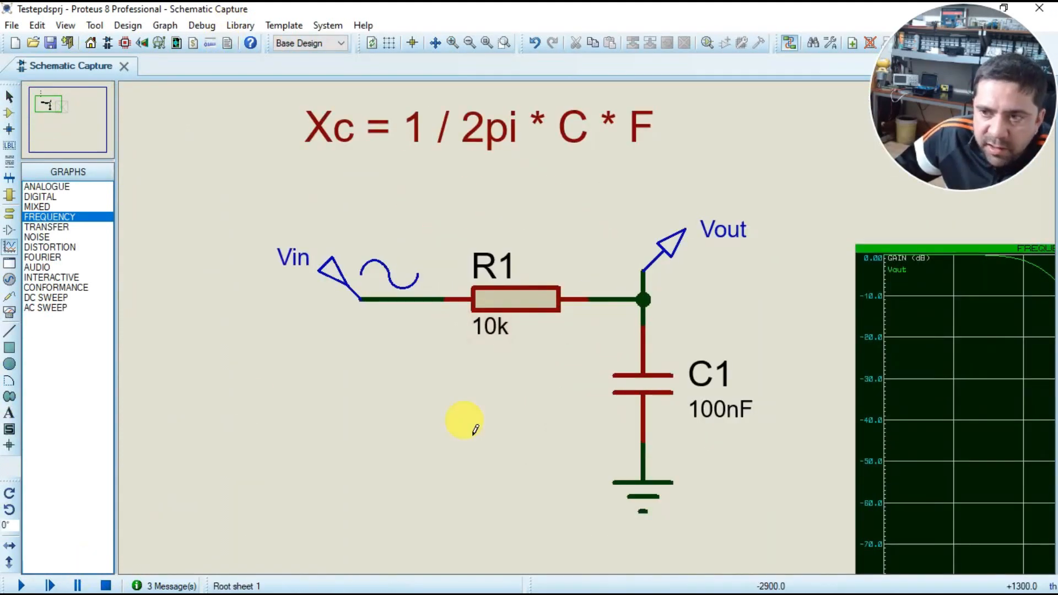
Step: Select the whole RC circuit from Vin to C1's ground and move it farther from the frequency graph
{"action": "scroll", "coordinate": [370, 236], "scroll_direction": "down", "scroll_amount": 1}
{"action": "left_click_drag", "start_coordinate": [361, 224], "coordinate": [699, 452]}
{"action": "key", "text": "Escape"}
{"action": "left_click", "coordinate": [11, 98]}
{"action": "left_click_drag", "start_coordinate": [286, 233], "coordinate": [727, 487]}
{"action": "left_click_drag", "start_coordinate": [608, 378], "coordinate": [430, 387]}
{"action": "left_click", "coordinate": [286, 176]}
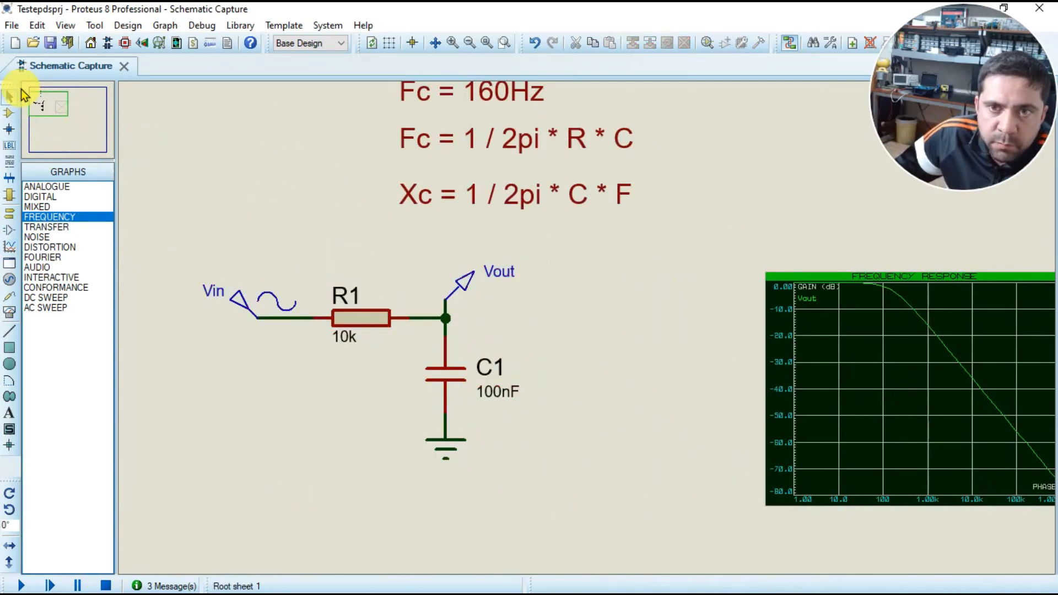
Step: Place an AC voltmeter beside C1, wiring its positive terminal to the Vout node and its negative terminal to ground
{"action": "left_click", "coordinate": [12, 283]}
{"action": "left_click", "coordinate": [10, 312]}
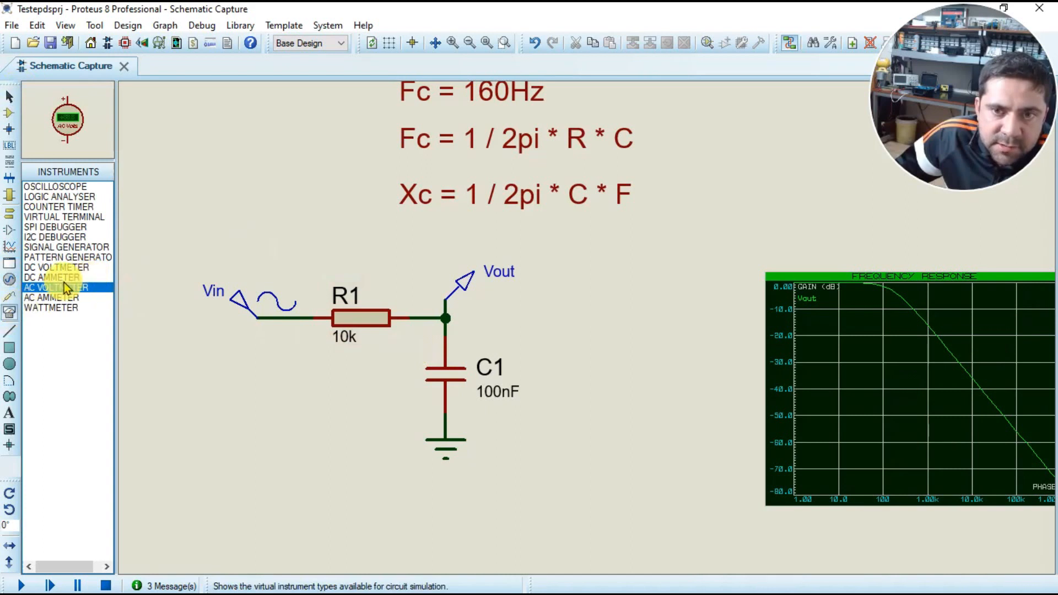
{"action": "left_click", "coordinate": [576, 373]}
{"action": "left_click", "coordinate": [577, 320]}
{"action": "left_click", "coordinate": [445, 319]}
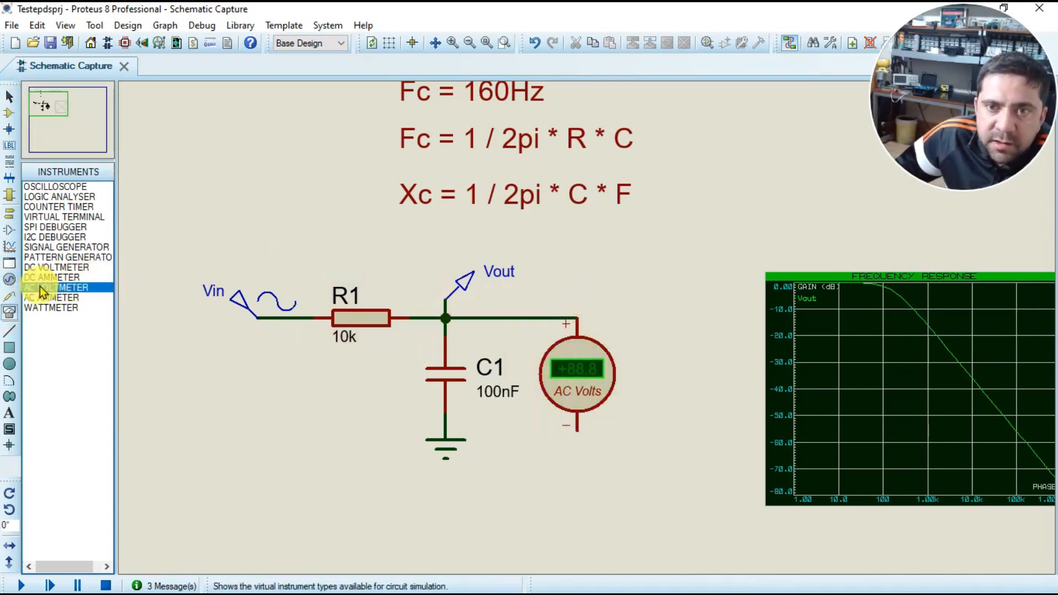
{"action": "left_click", "coordinate": [10, 213]}
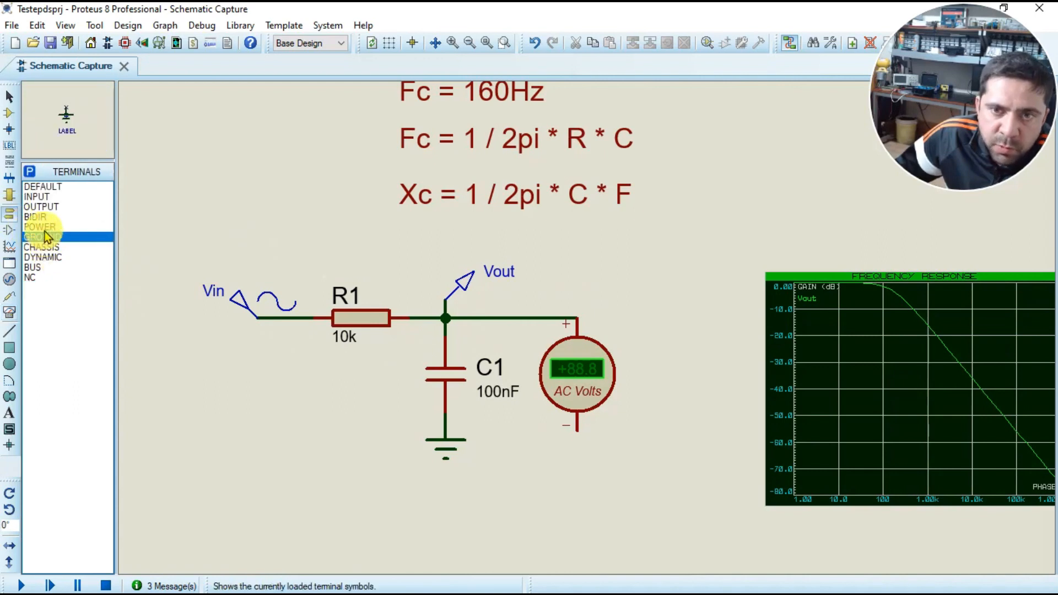
{"action": "left_click", "coordinate": [586, 455]}
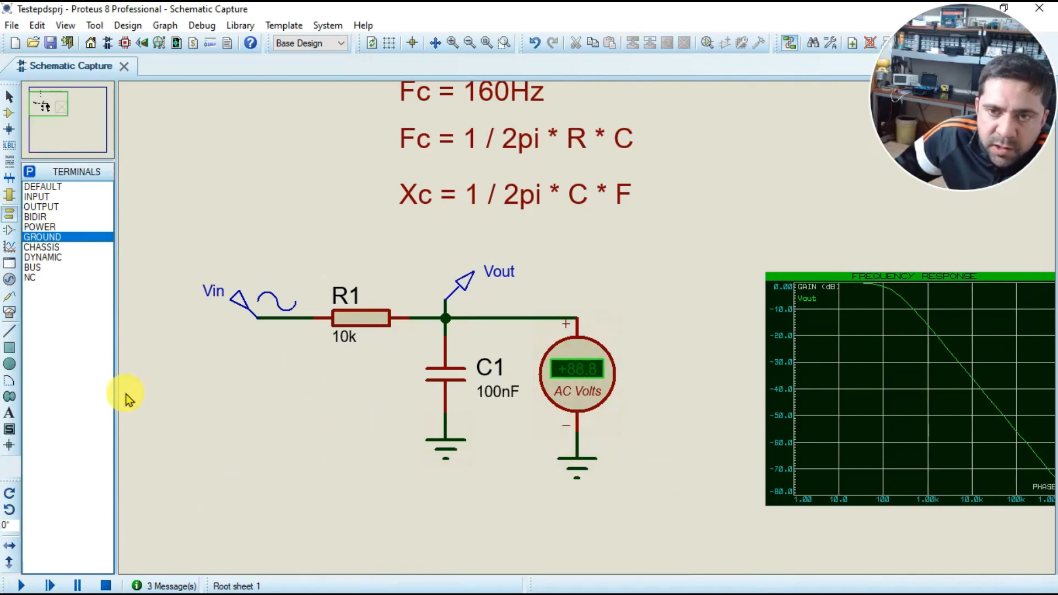
Step: Inspect the frequency setting in the Vin sine generator's properties and close them
{"action": "left_click", "coordinate": [241, 300]}
{"action": "double_click", "coordinate": [241, 300]}
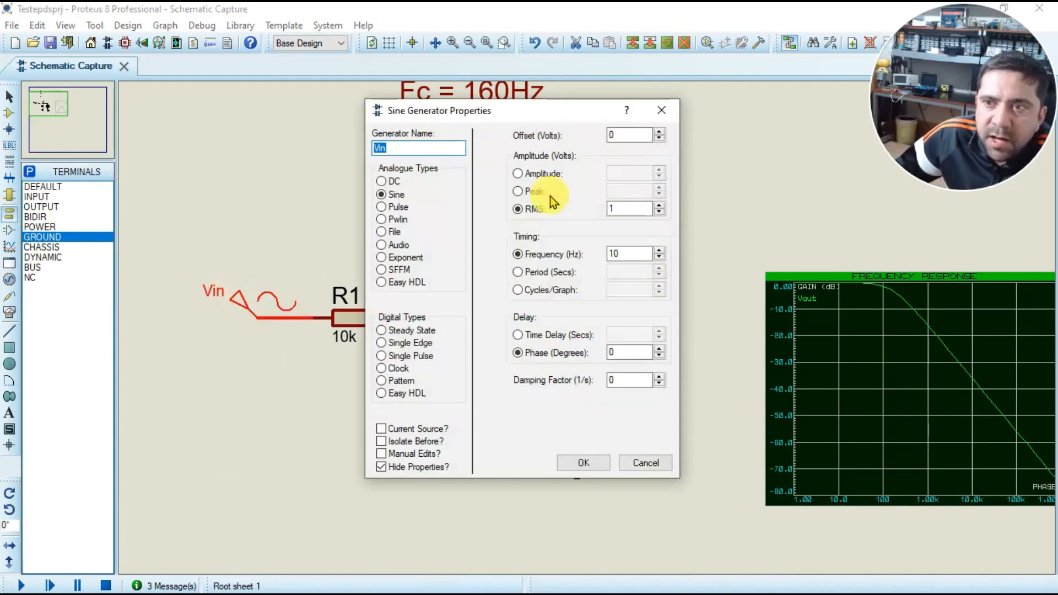
{"action": "left_click", "coordinate": [635, 254]}
{"action": "left_click_drag", "start_coordinate": [633, 255], "coordinate": [579, 253]}
{"action": "left_click", "coordinate": [662, 111]}
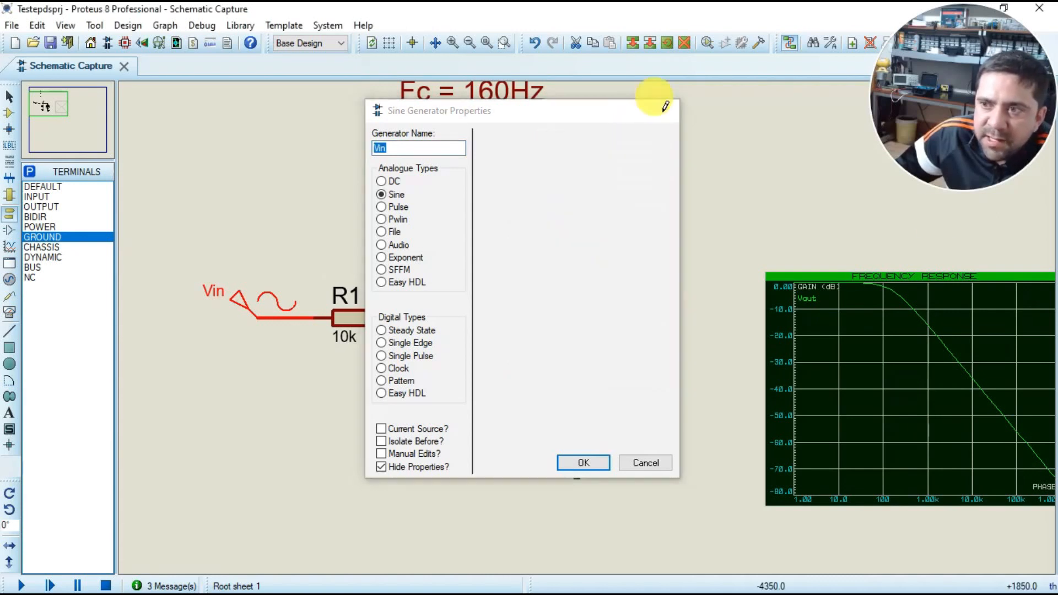
Step: Maximize the frequency response graph and read Vout's gain at about 10, 20, 50 and 100 Hz and 1 kHz
{"action": "right_click", "coordinate": [954, 315]}
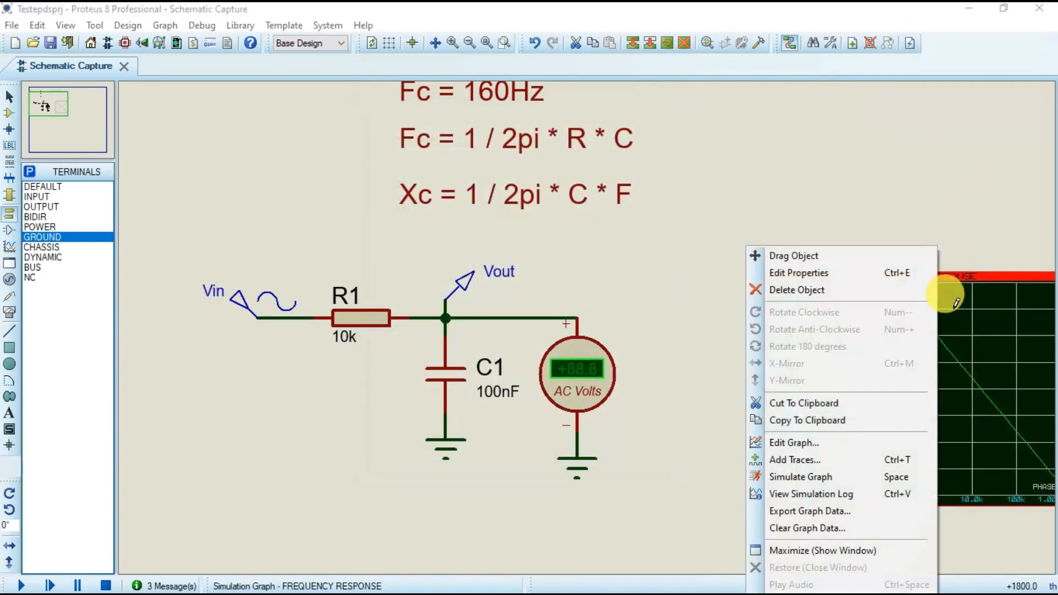
{"action": "left_click", "coordinate": [784, 551]}
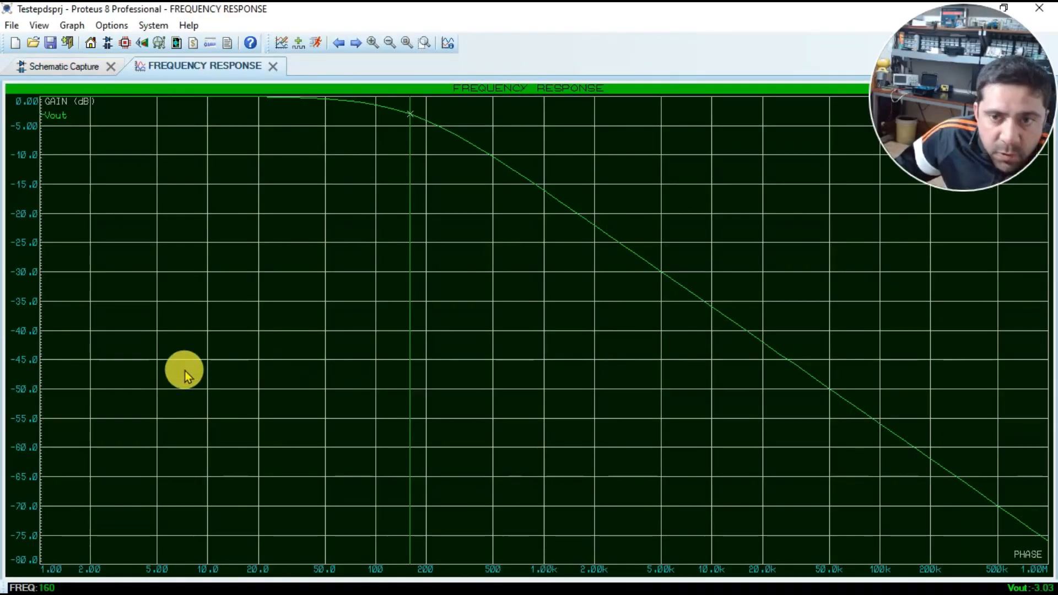
{"action": "mouse_move", "coordinate": [200, 297]}
{"action": "left_mouse_down"}
{"action": "mouse_move", "coordinate": [189, 302]}
{"action": "mouse_move", "coordinate": [207, 315]}
{"action": "left_mouse_up"}
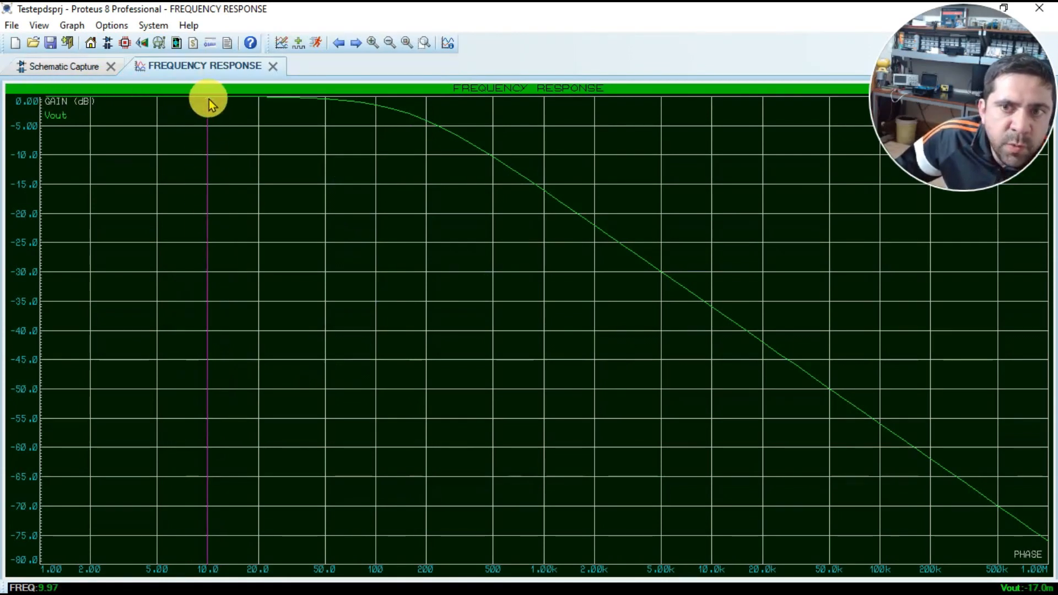
{"action": "left_click", "coordinate": [258, 242]}
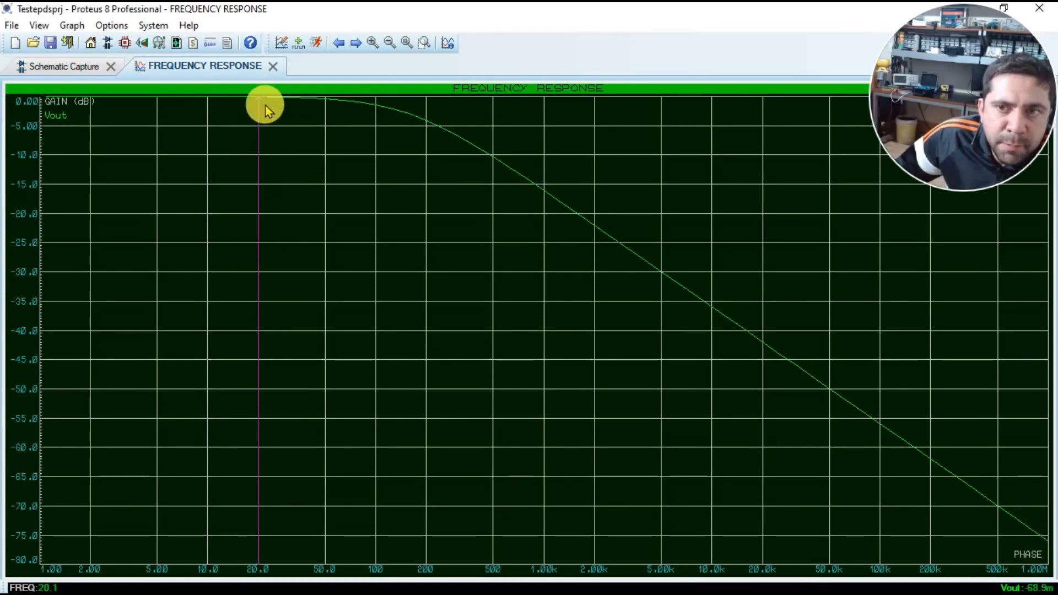
{"action": "left_click_drag", "start_coordinate": [315, 206], "coordinate": [324, 201]}
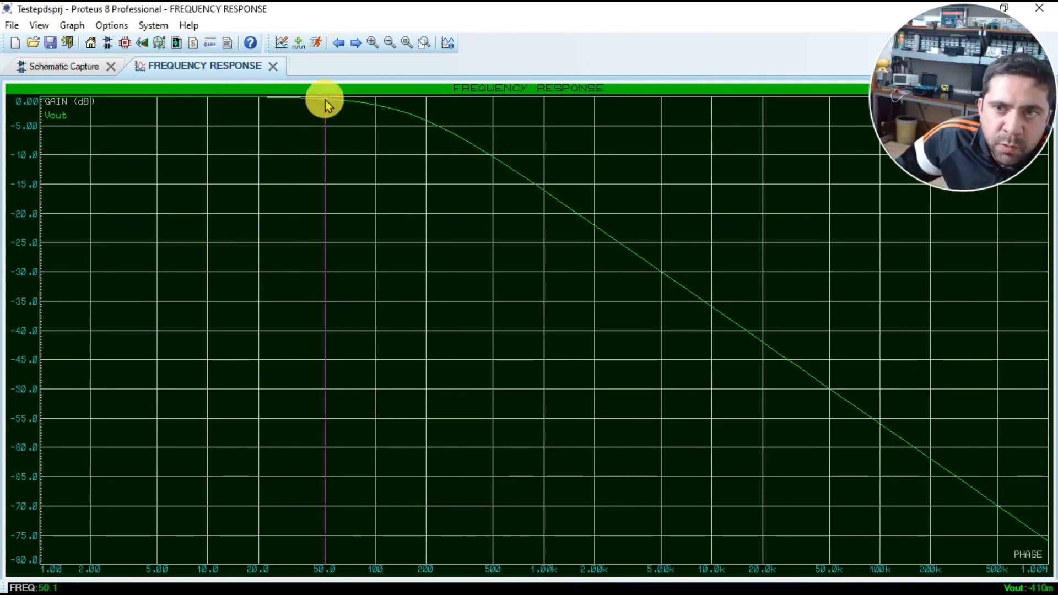
{"action": "left_click", "coordinate": [374, 105]}
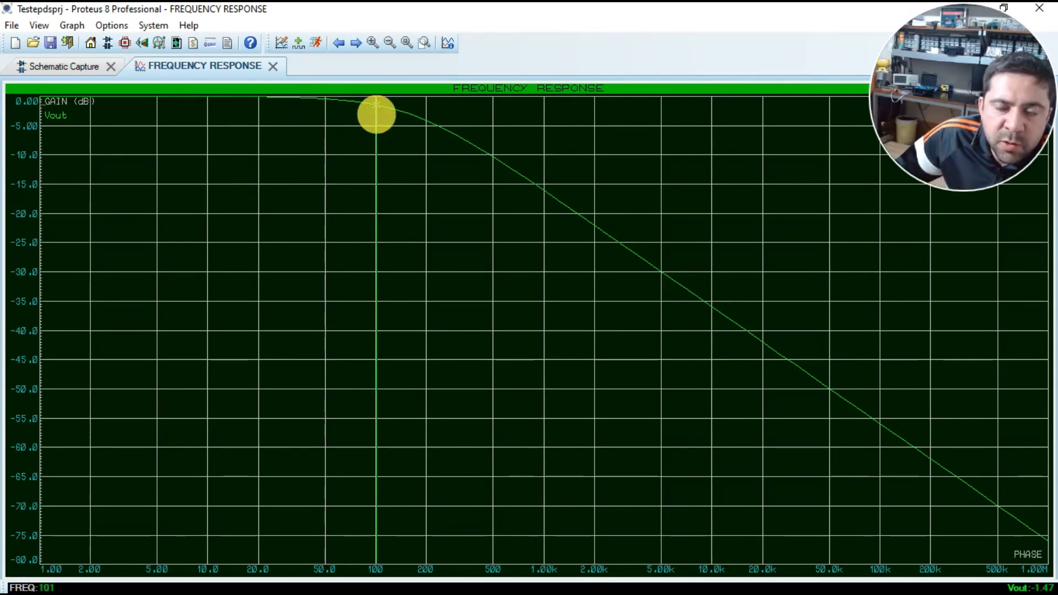
{"action": "left_click_drag", "start_coordinate": [377, 114], "coordinate": [543, 220]}
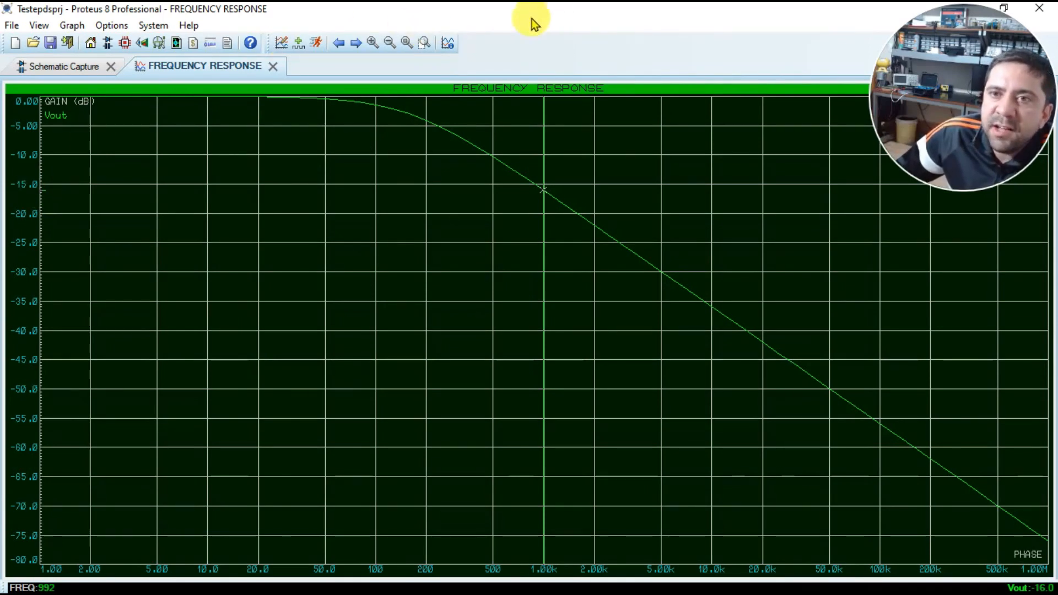
Step: Return to the schematic and simulate the circuit to read the AC voltmeter at the current Vin frequency
{"action": "left_click", "coordinate": [65, 65]}
{"action": "left_click", "coordinate": [21, 585]}
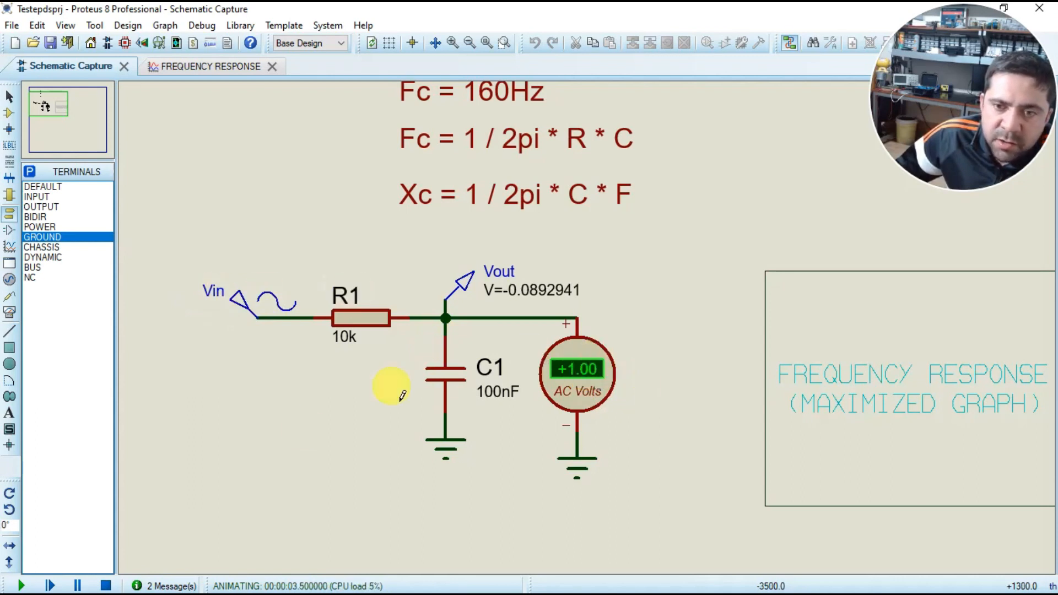
{"action": "left_click", "coordinate": [107, 583]}
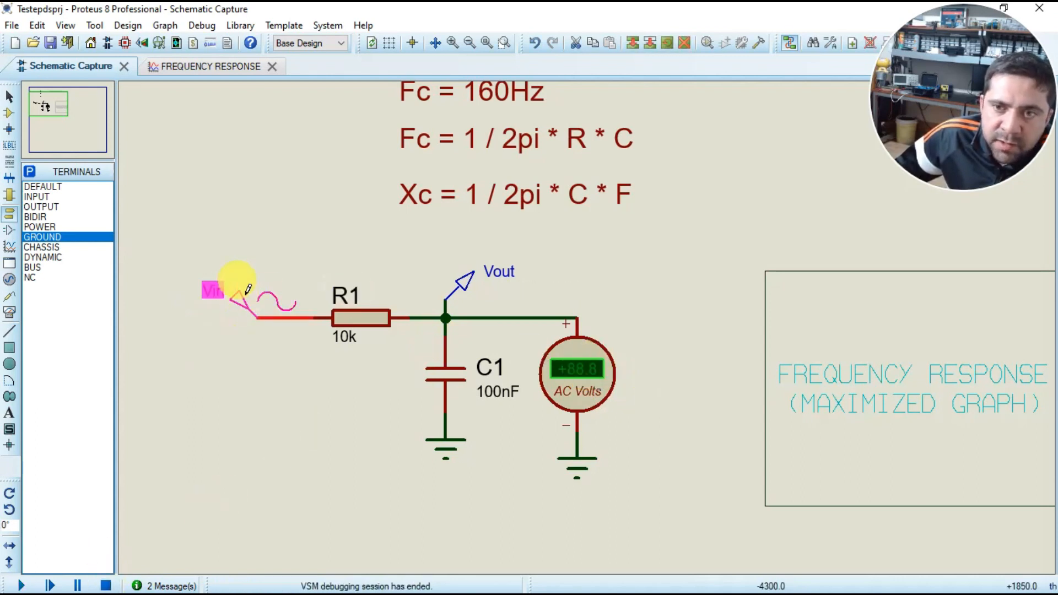
Step: Change the frequency in Vin's sine generator properties and briefly run the simulation to read the AC voltmeter
{"action": "double_click", "coordinate": [238, 292]}
{"action": "double_click", "coordinate": [628, 253]}
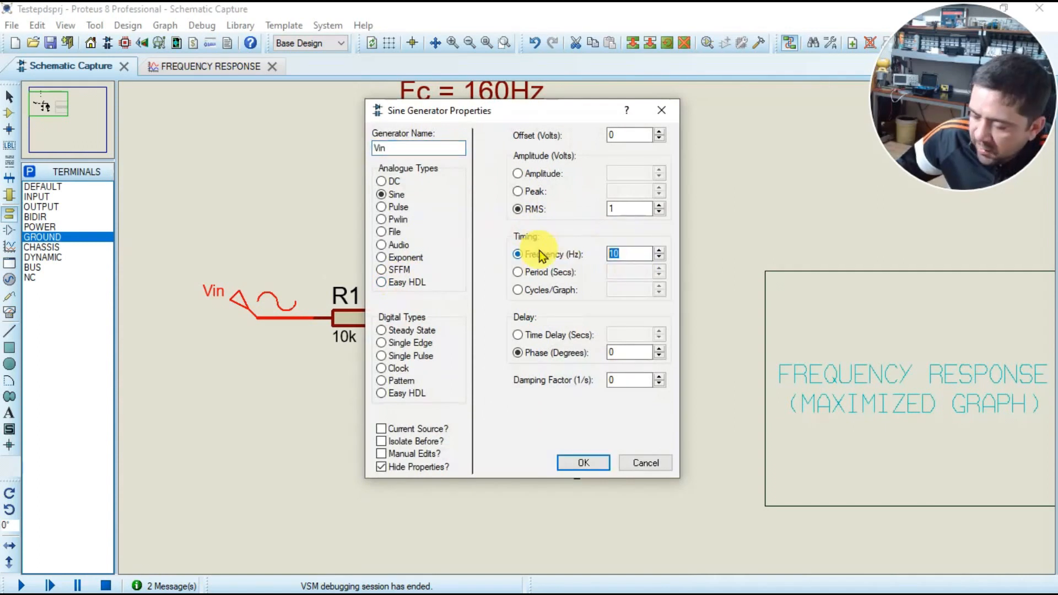
{"action": "left_click", "coordinate": [583, 463]}
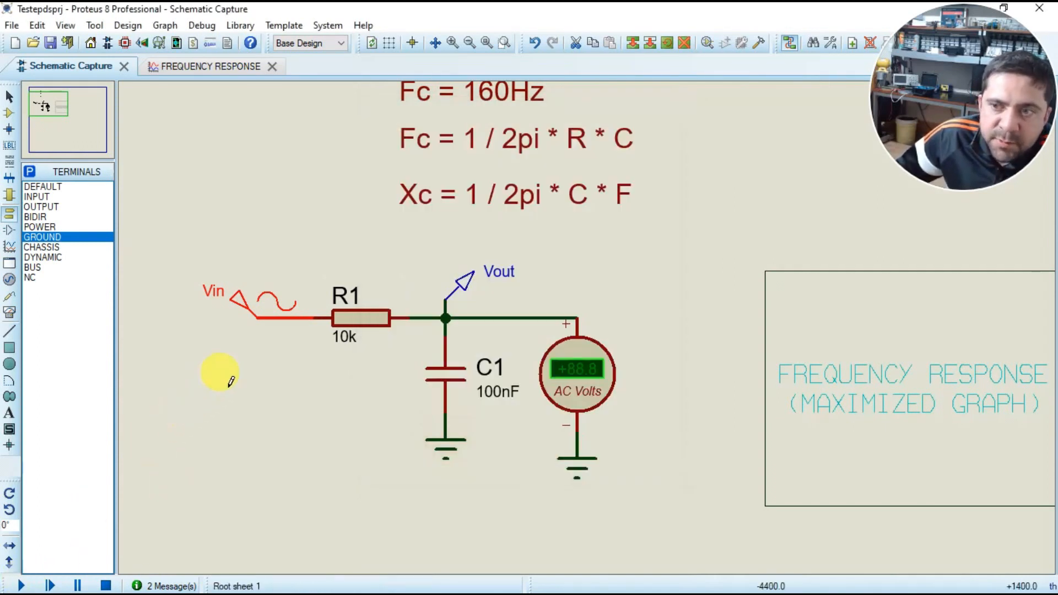
{"action": "left_click", "coordinate": [21, 585]}
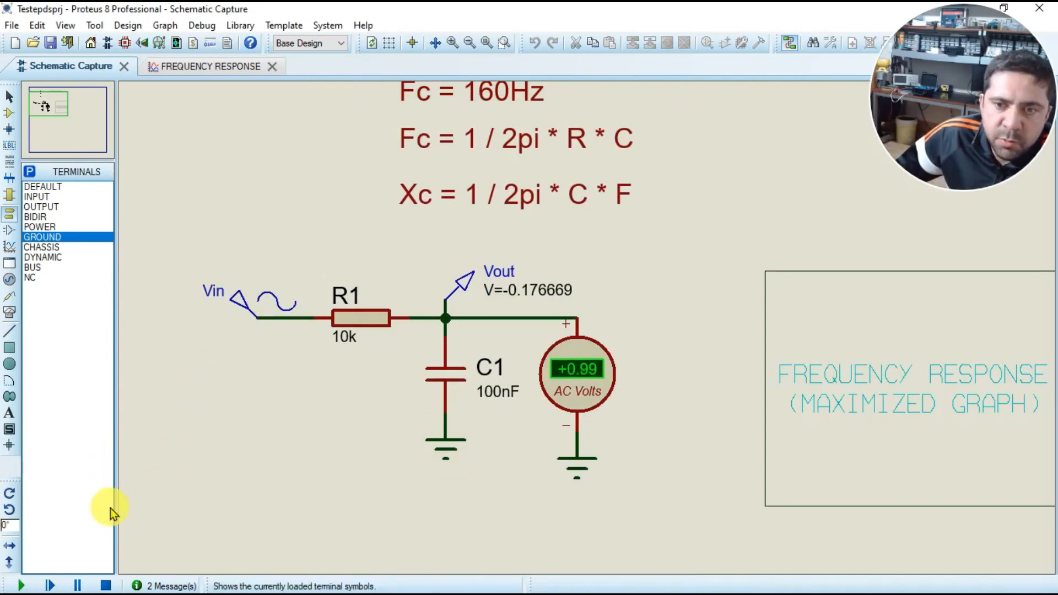
{"action": "left_click", "coordinate": [106, 585]}
Step: Set Vin's frequency to 50 Hz and briefly run the simulation to read the output on the AC voltmeter
{"action": "double_click", "coordinate": [242, 303]}
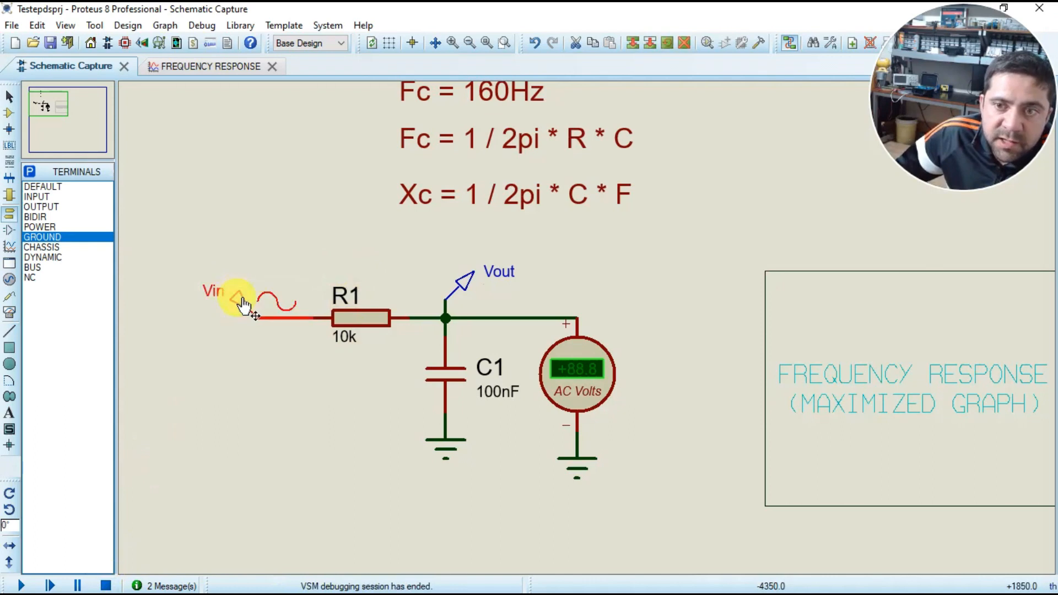
{"action": "double_click", "coordinate": [625, 252]}
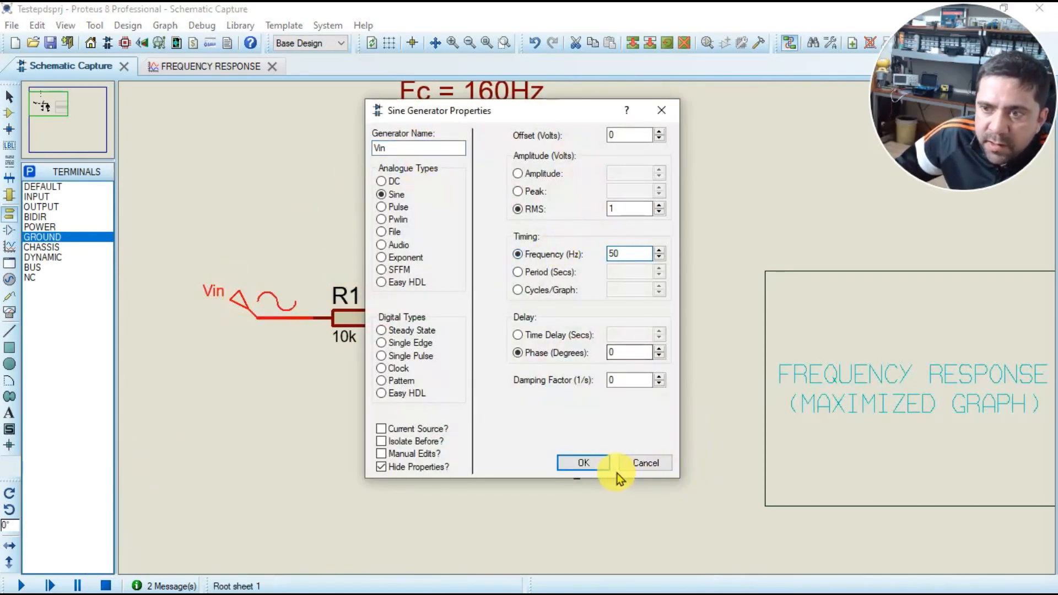
{"action": "left_click", "coordinate": [598, 462]}
{"action": "left_click", "coordinate": [21, 586]}
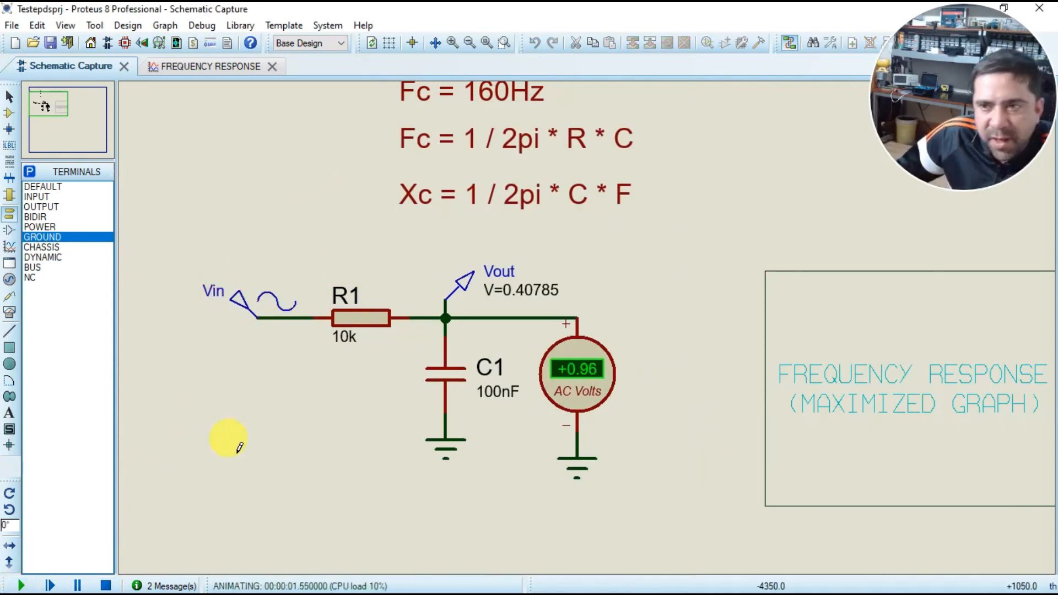
{"action": "left_click", "coordinate": [106, 585]}
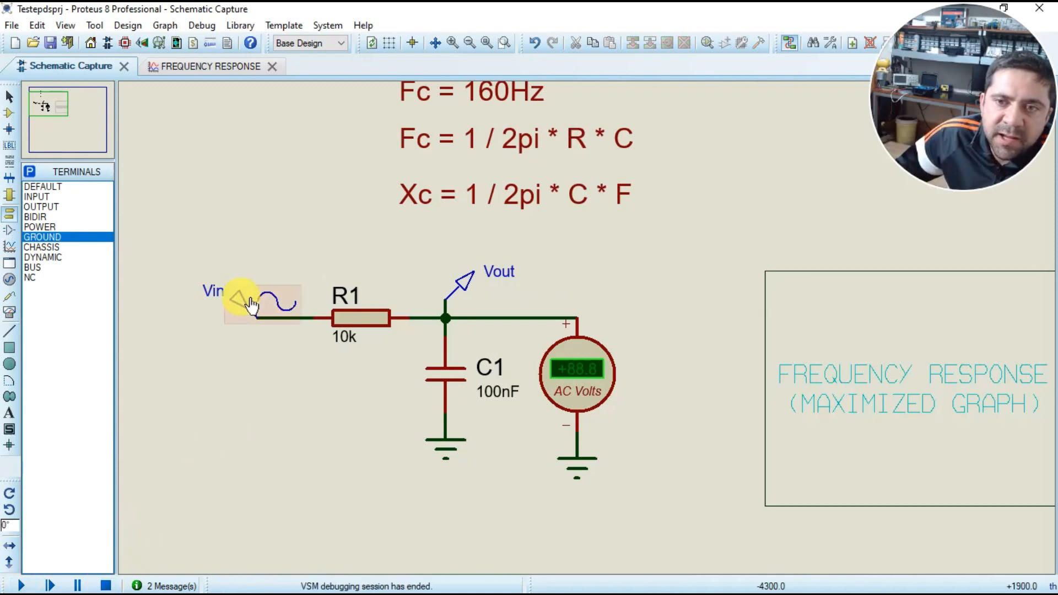
Step: Set Vin's frequency to 1k Hz and briefly run the simulation to read the output on the AC voltmeter
{"action": "double_click", "coordinate": [238, 303]}
{"action": "left_click_drag", "start_coordinate": [625, 254], "coordinate": [558, 252]}
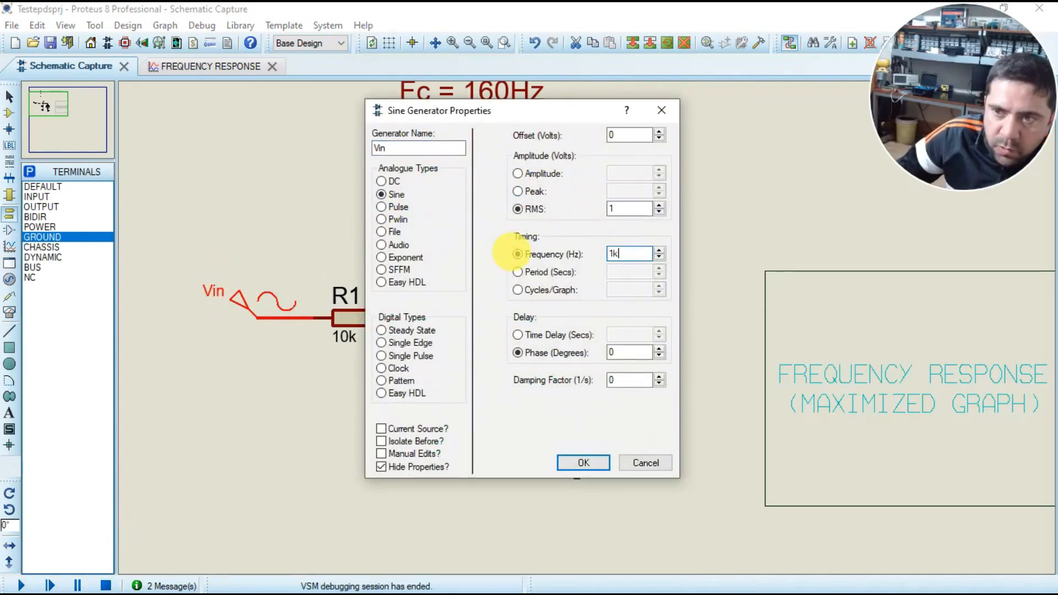
{"action": "left_click", "coordinate": [577, 461]}
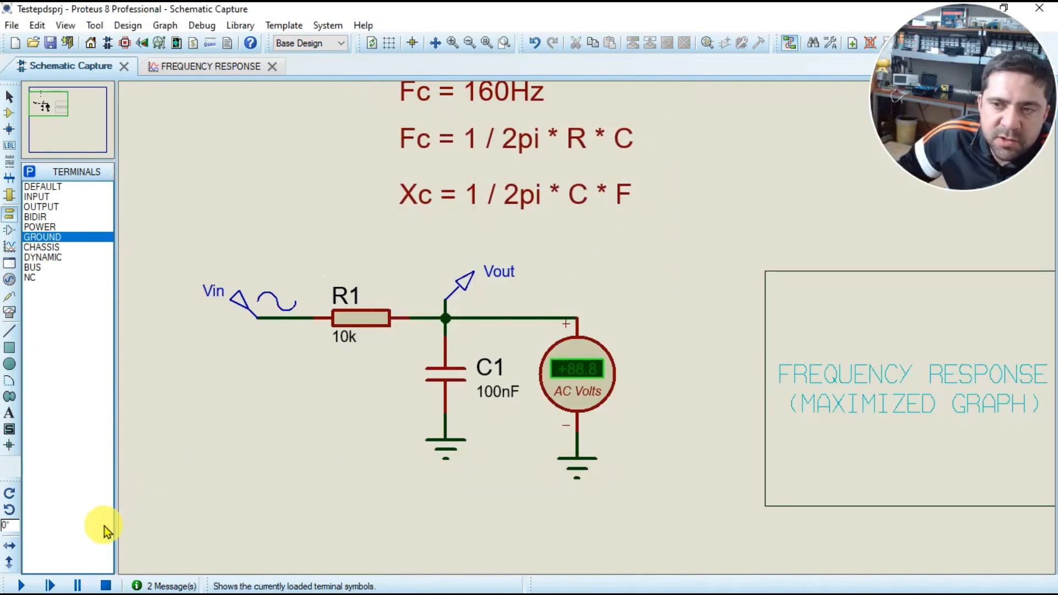
{"action": "left_click", "coordinate": [21, 585]}
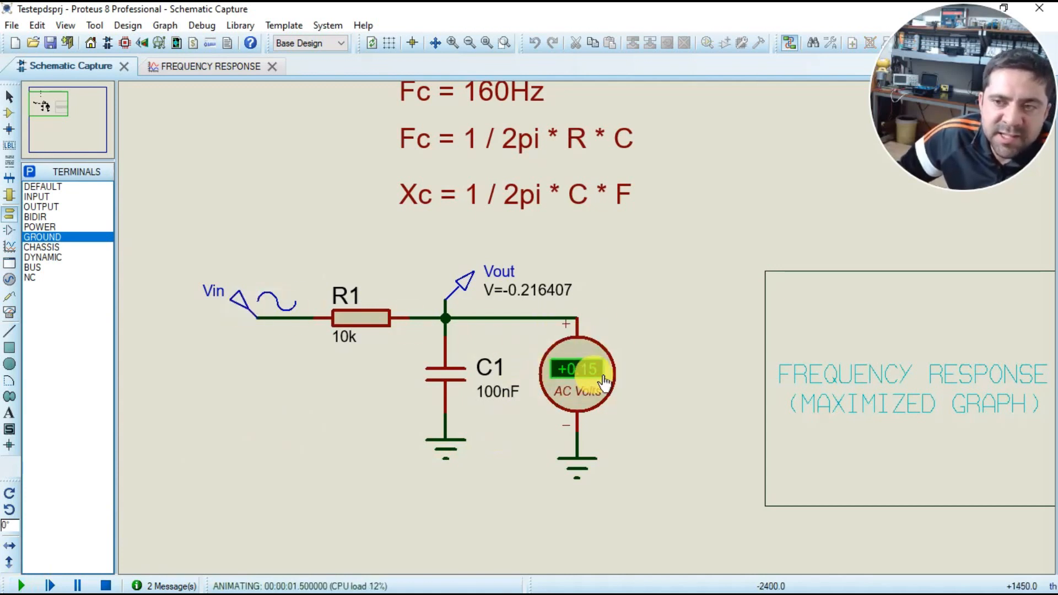
{"action": "left_click", "coordinate": [106, 586]}
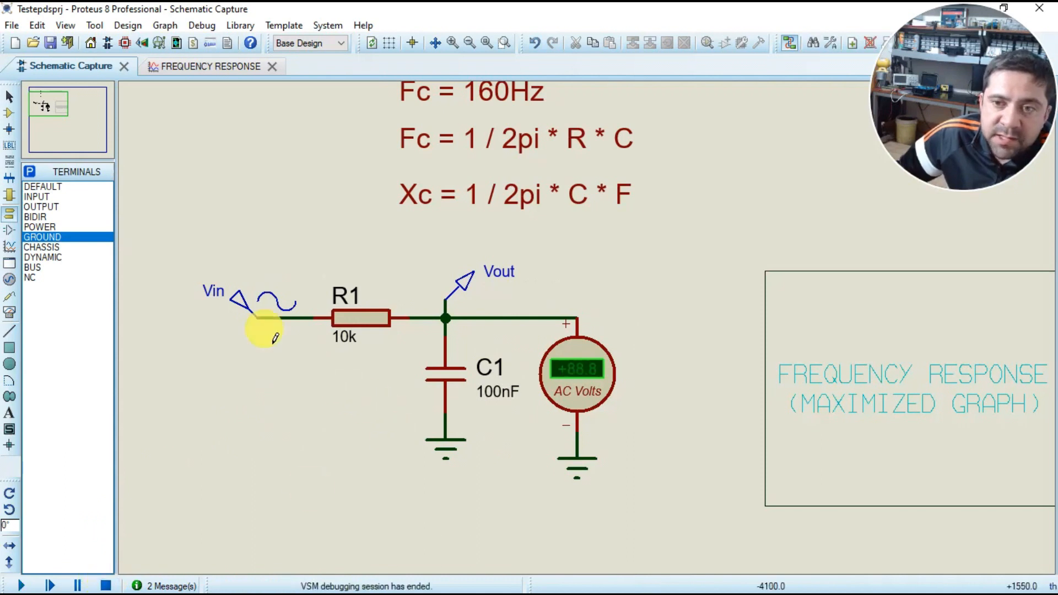
Step: Set Vin's frequency to the 160 Hz cutoff and briefly run the simulation to read the AC voltmeter
{"action": "double_click", "coordinate": [232, 289]}
{"action": "left_click_drag", "start_coordinate": [623, 254], "coordinate": [558, 255]}
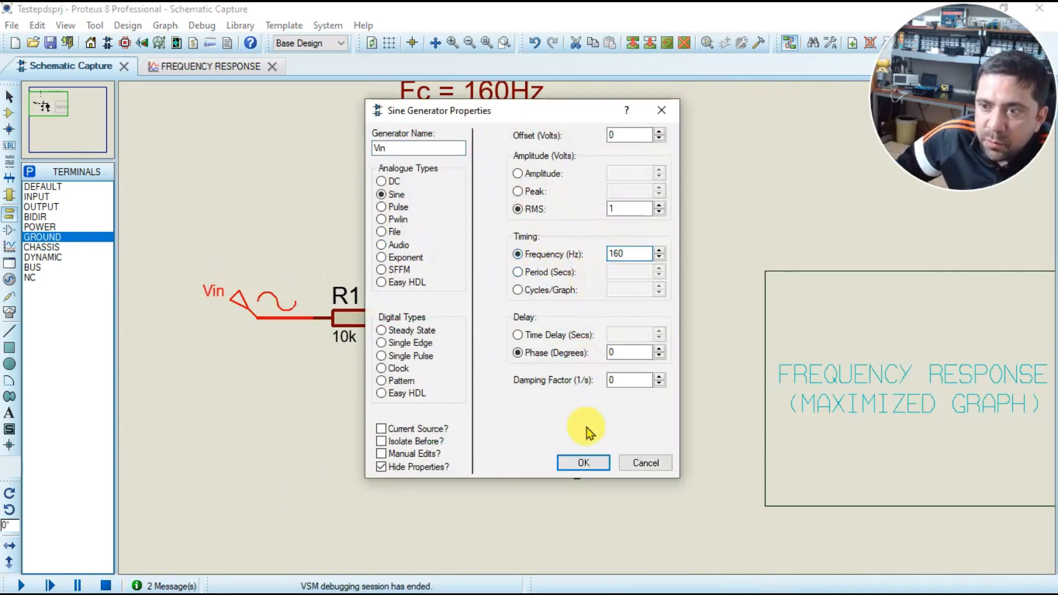
{"action": "left_click", "coordinate": [583, 464]}
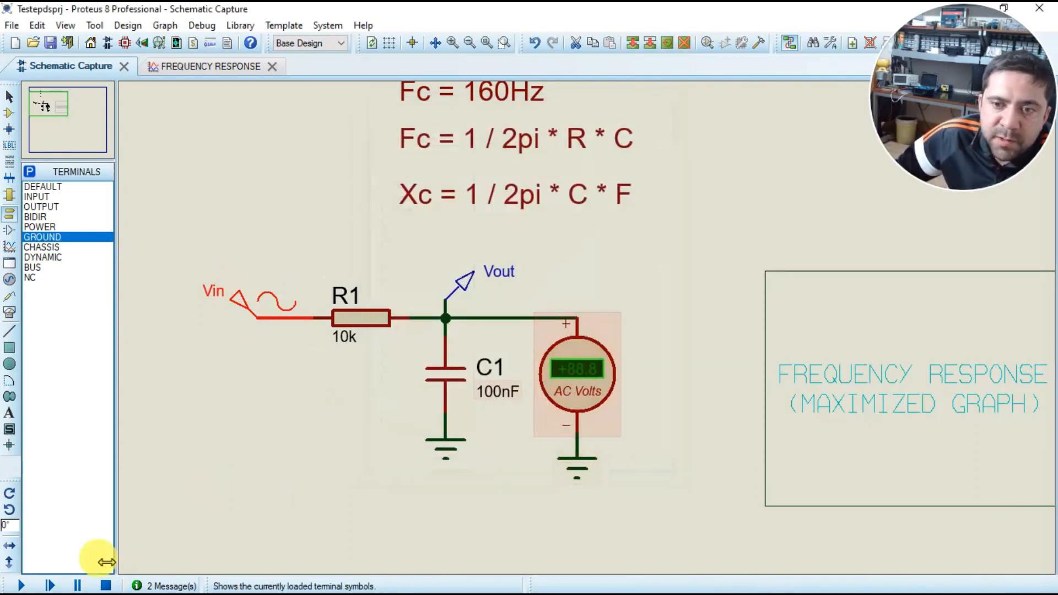
{"action": "left_click", "coordinate": [26, 585]}
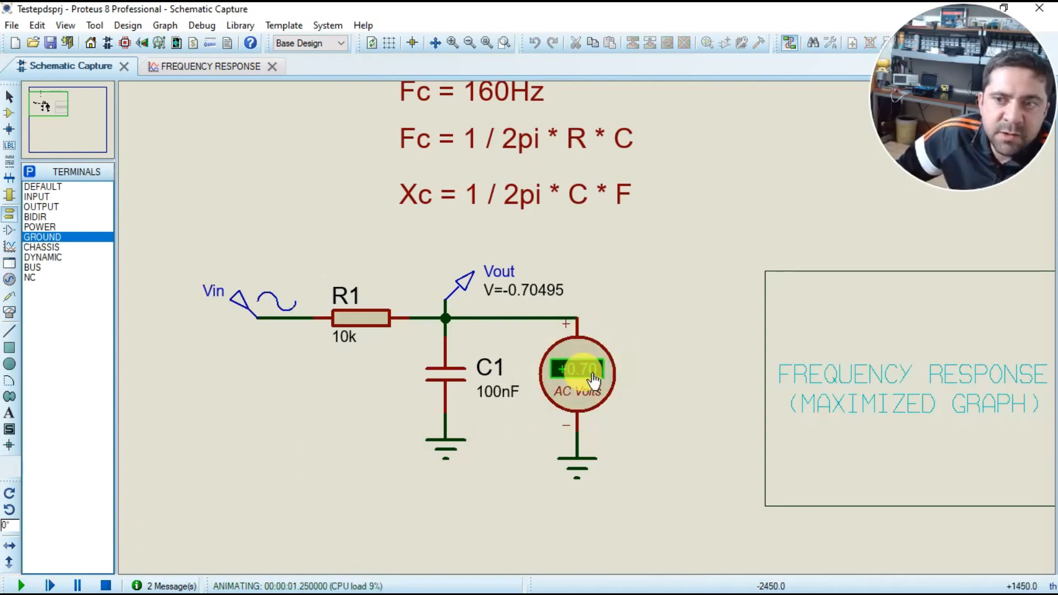
{"action": "left_click", "coordinate": [105, 586]}
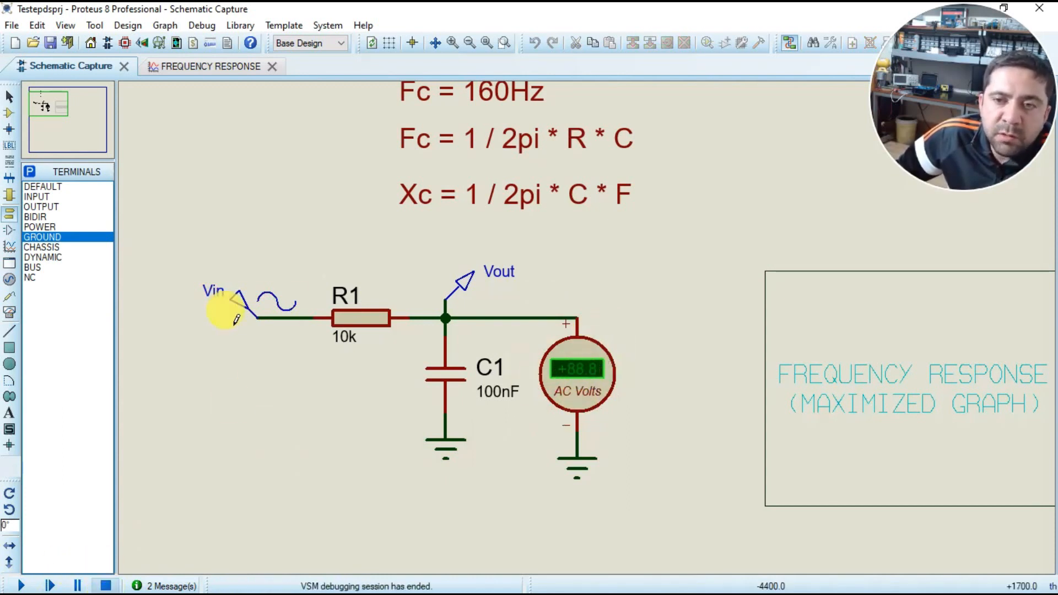
Step: Set Vin's frequency to 16k Hz and run the simulation until the AC voltmeter can be read, then stop it
{"action": "double_click", "coordinate": [237, 314]}
{"action": "double_click", "coordinate": [628, 253]}
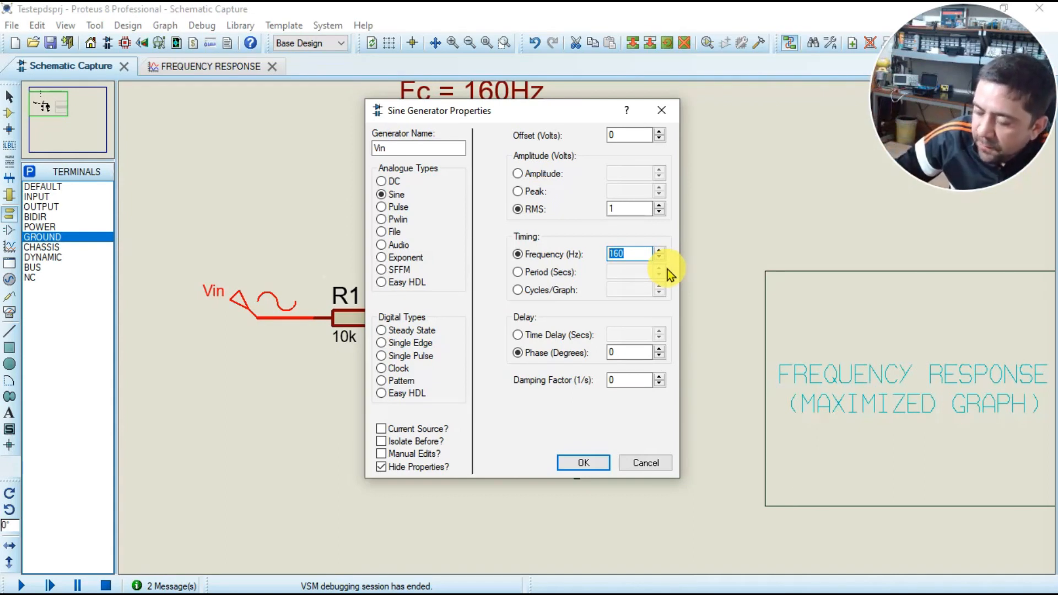
{"action": "type", "text": "16"}
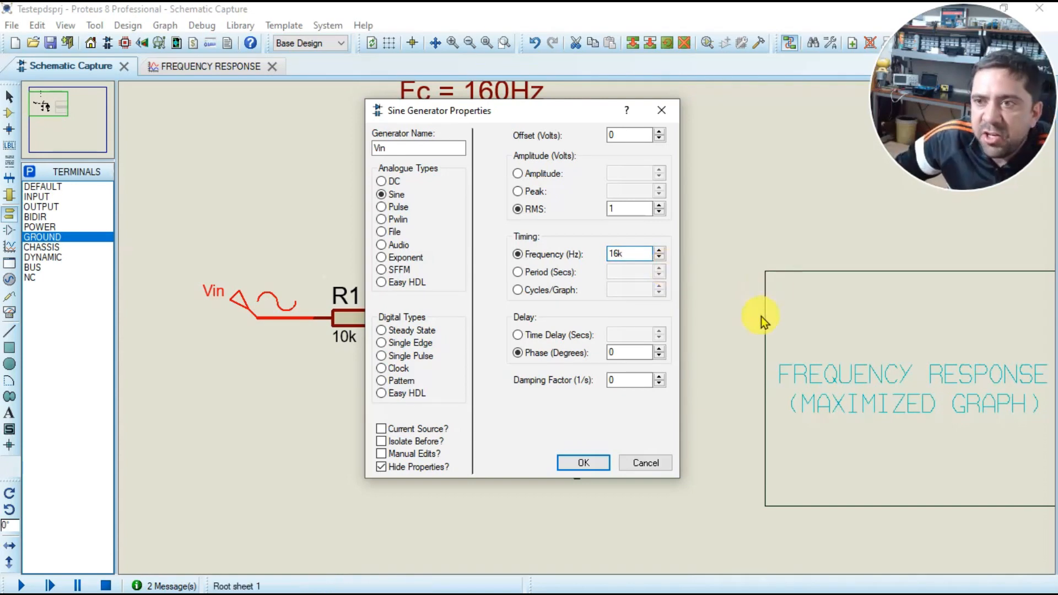
{"action": "left_click", "coordinate": [583, 462]}
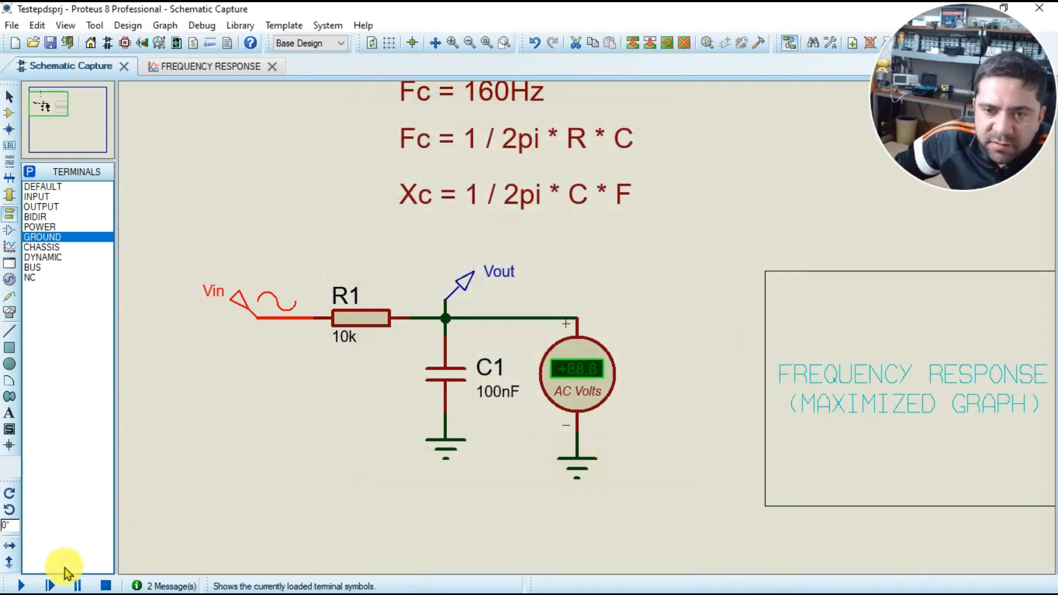
{"action": "left_click", "coordinate": [21, 585]}
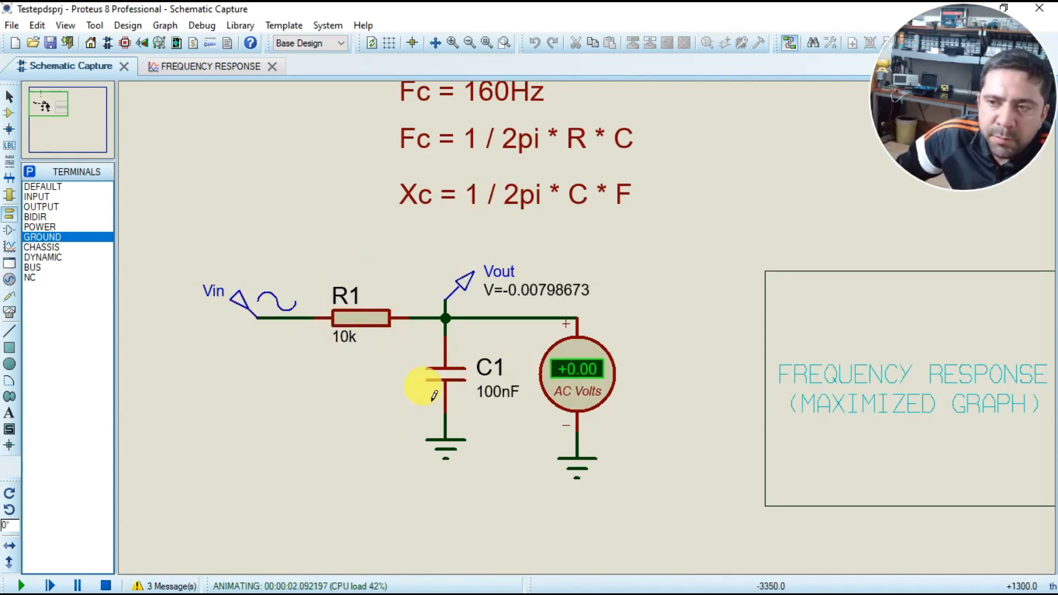
{"action": "left_click", "coordinate": [105, 586]}
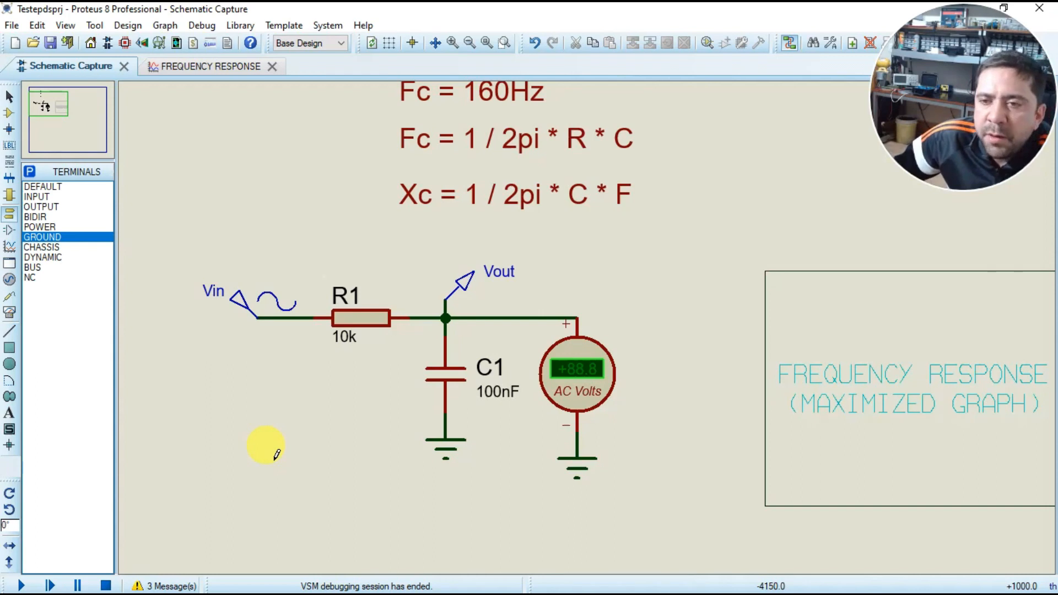
Step: Close the maximized frequency response window so the plot is drawn in its frame on the schematic
{"action": "scroll", "coordinate": [441, 373], "scroll_direction": "down", "scroll_amount": 2}
{"action": "scroll", "coordinate": [644, 345], "scroll_direction": "up", "scroll_amount": 1}
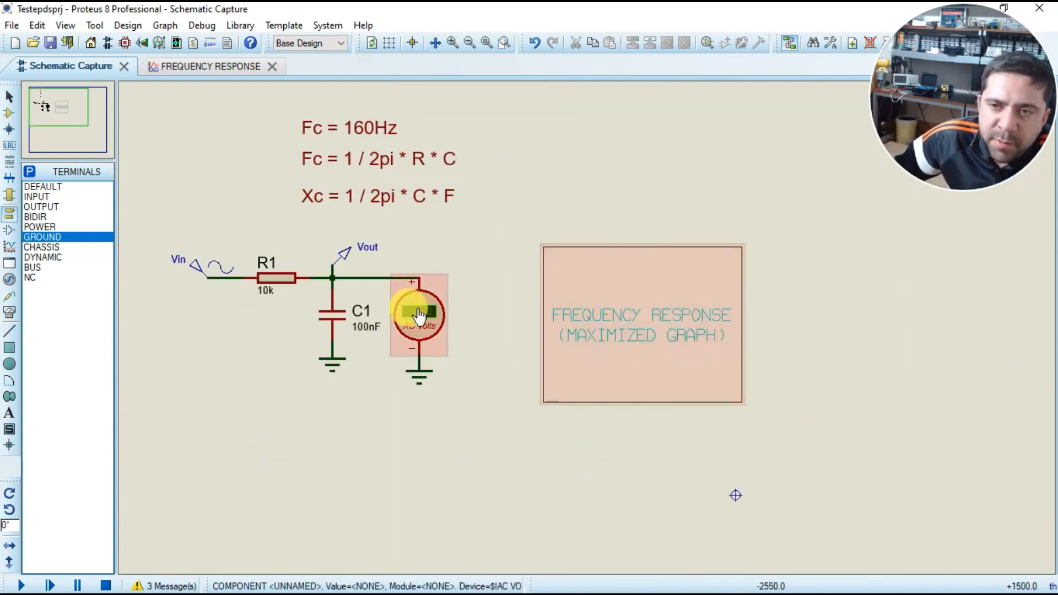
{"action": "scroll", "coordinate": [418, 314], "scroll_direction": "up", "scroll_amount": 1}
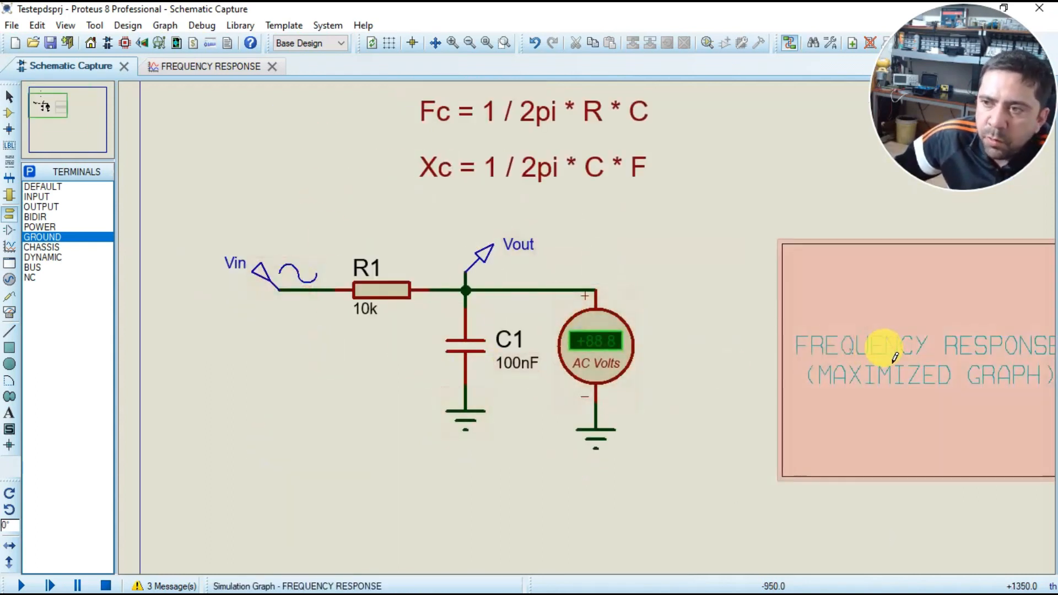
{"action": "scroll", "coordinate": [892, 357], "scroll_direction": "up", "scroll_amount": 1}
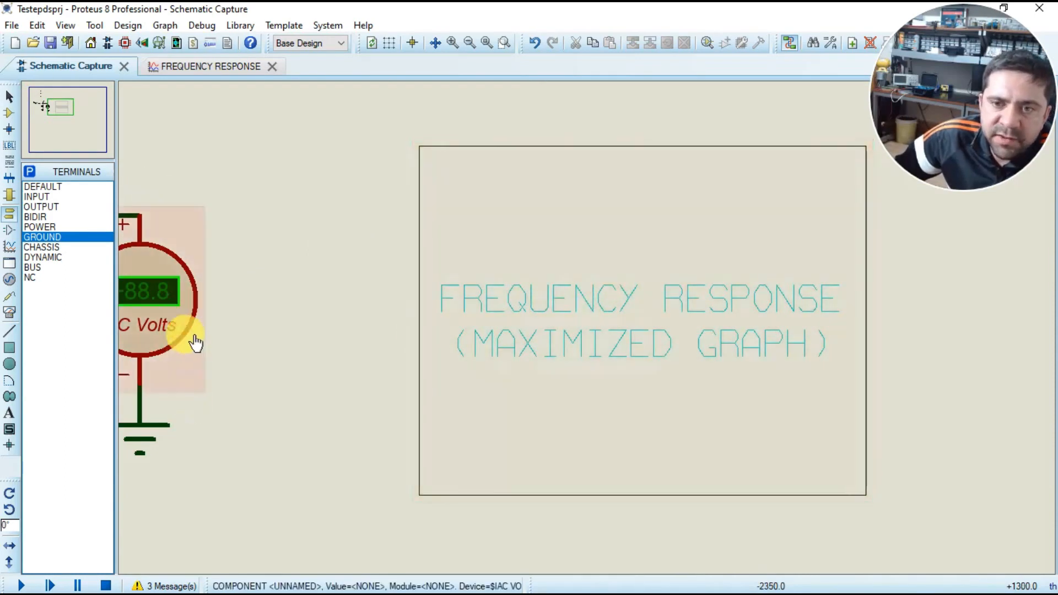
{"action": "left_click", "coordinate": [272, 66]}
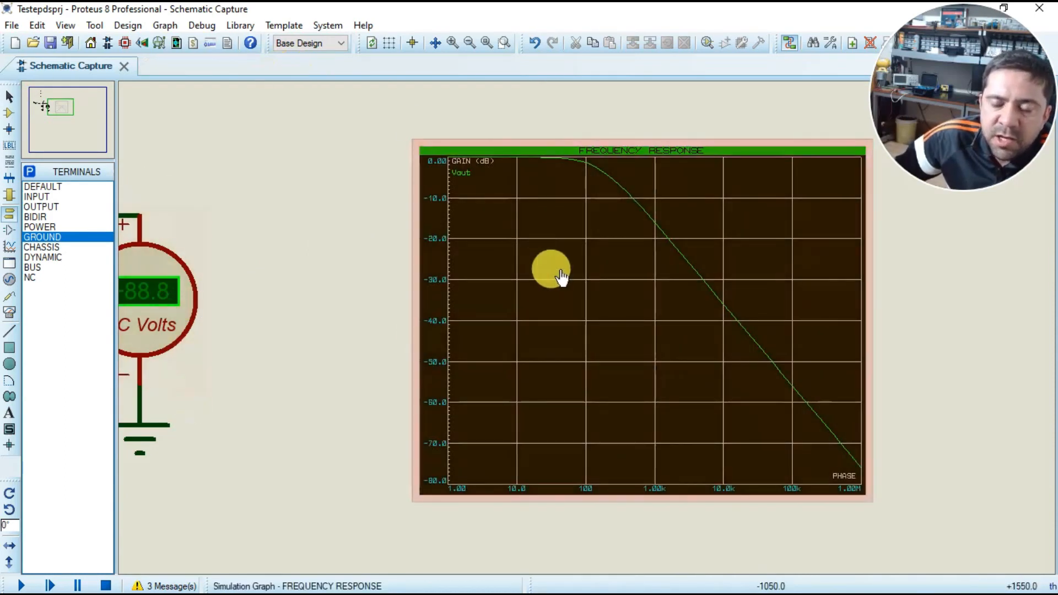